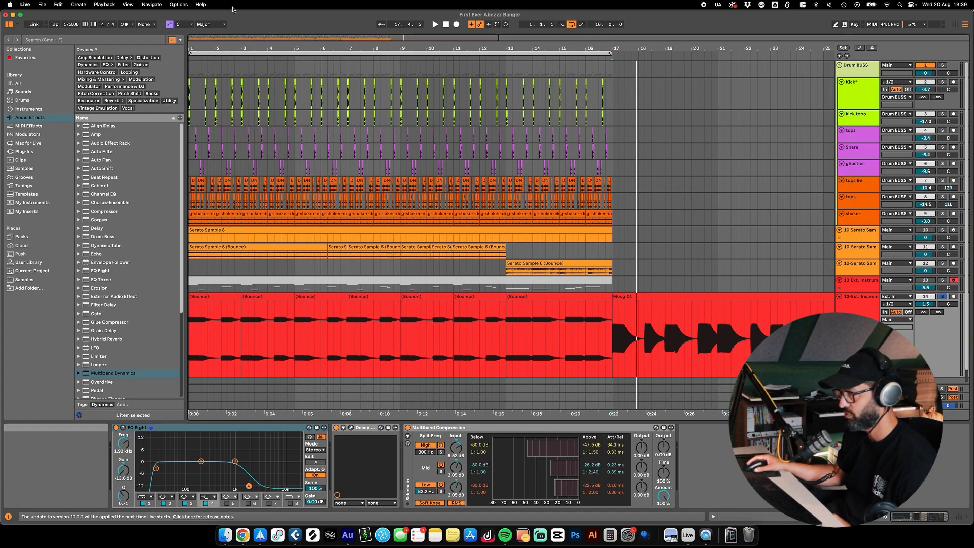
Step: Clear the solo on the red bass track and play the full arrangement from bar 1
key(space)
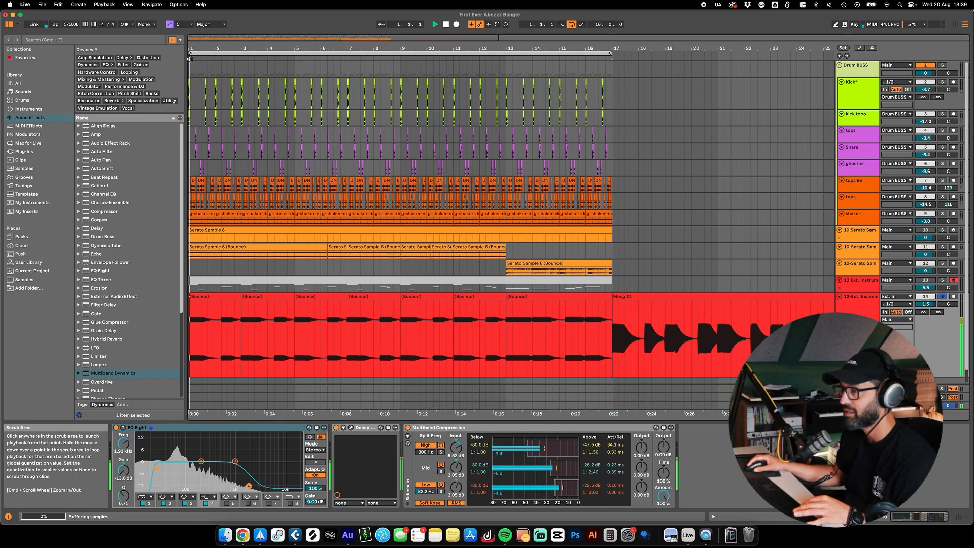
click(943, 66)
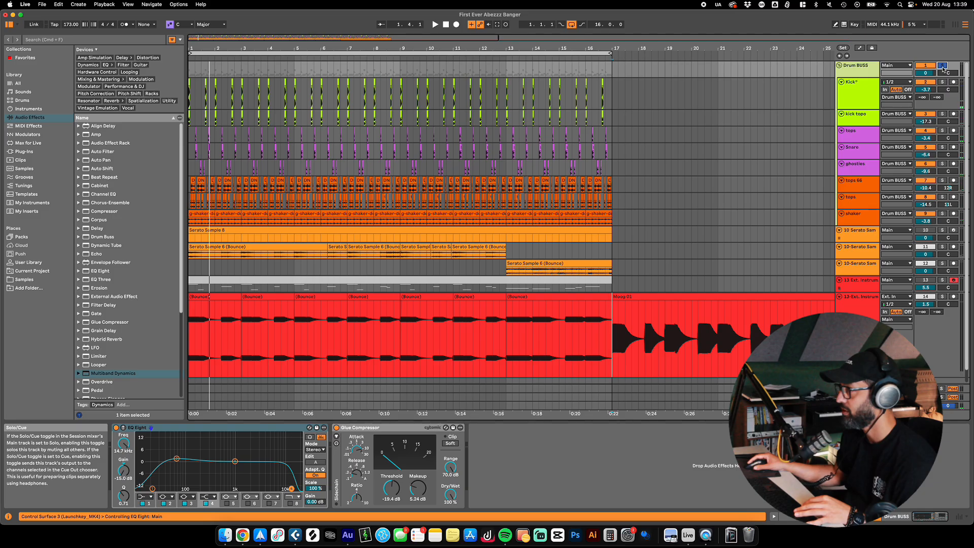
click(943, 66)
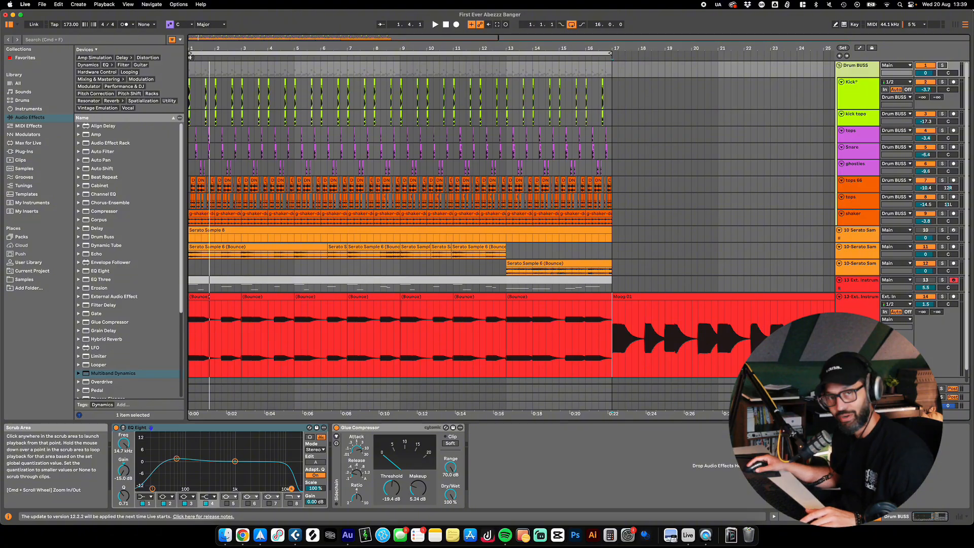
click(191, 56)
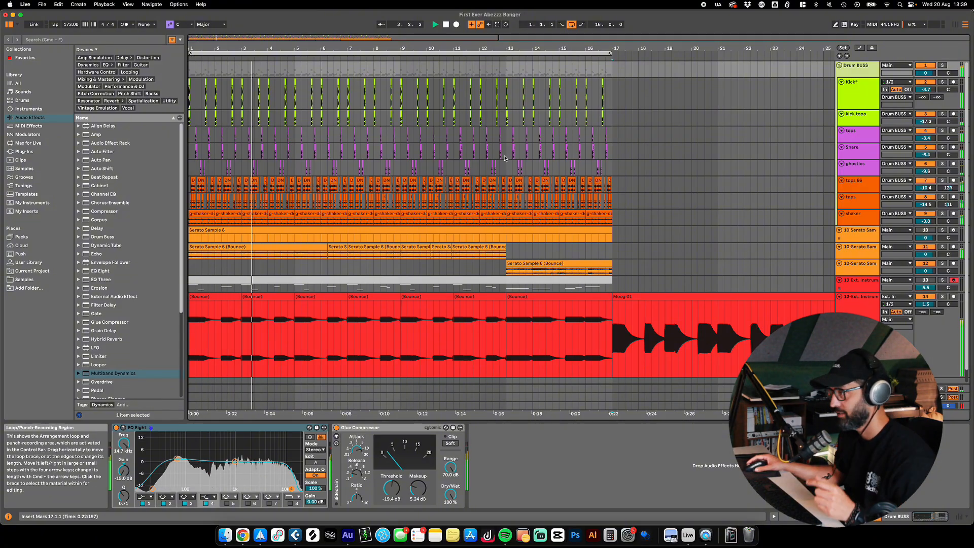
click(516, 297)
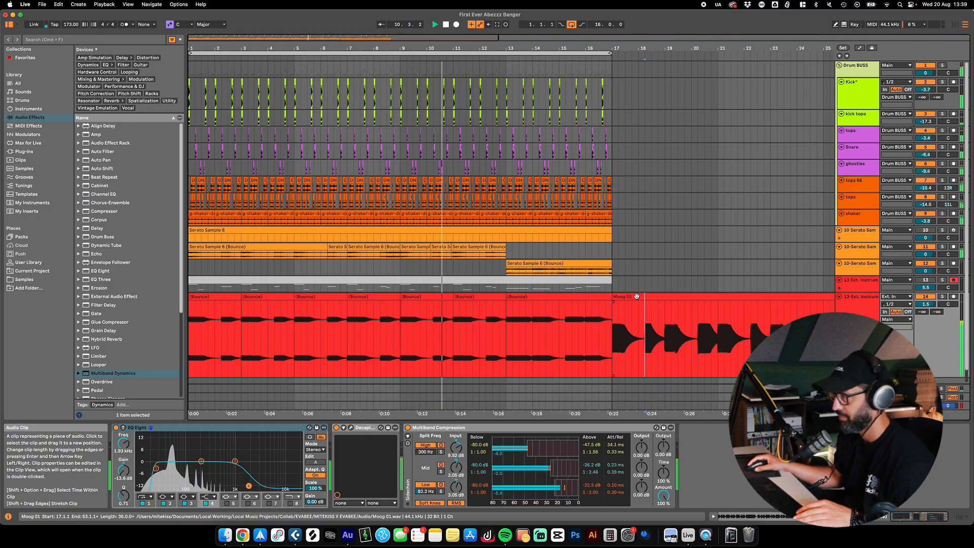
click(651, 304)
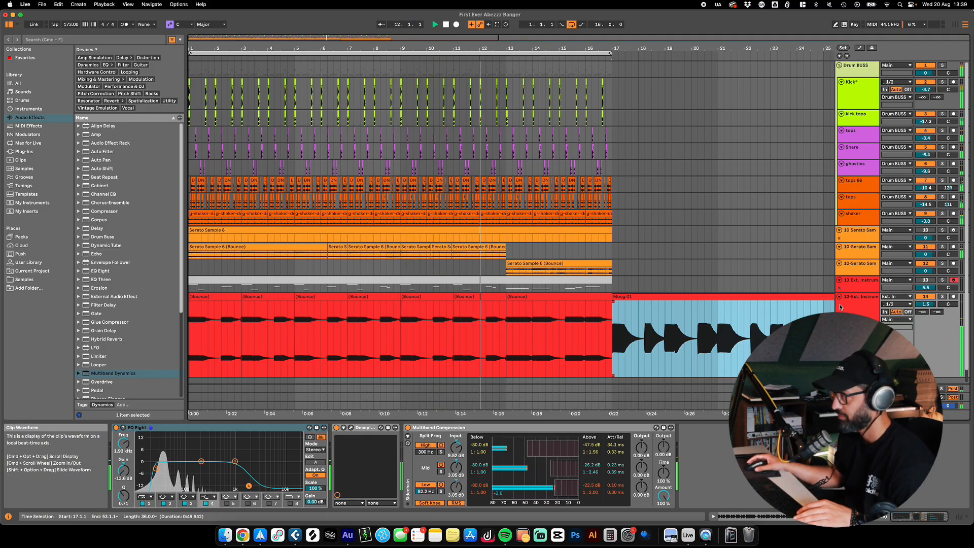
click(903, 305)
click(904, 306)
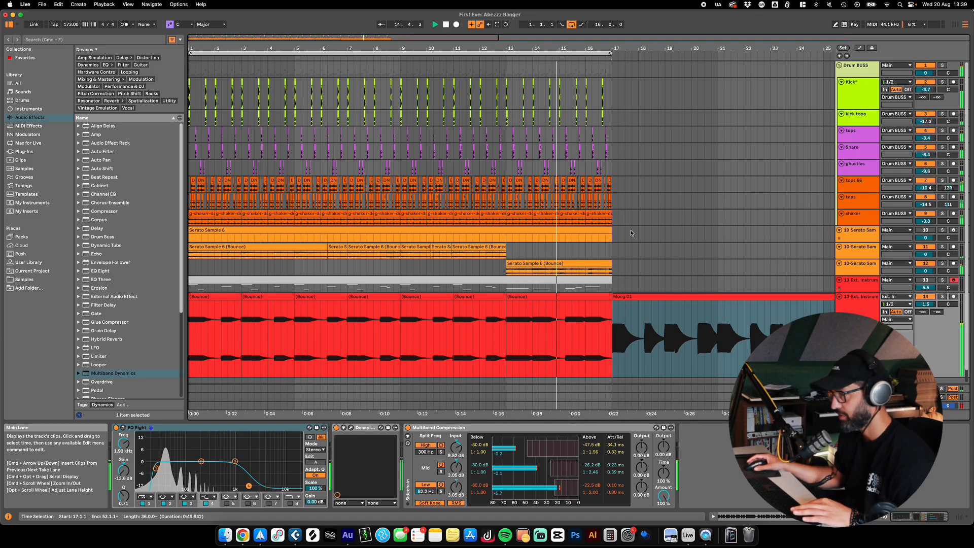
Step: Delete all the bounced bass clips before bar 17 and move the Moog 01 clip to start at bar 1
click(489, 297)
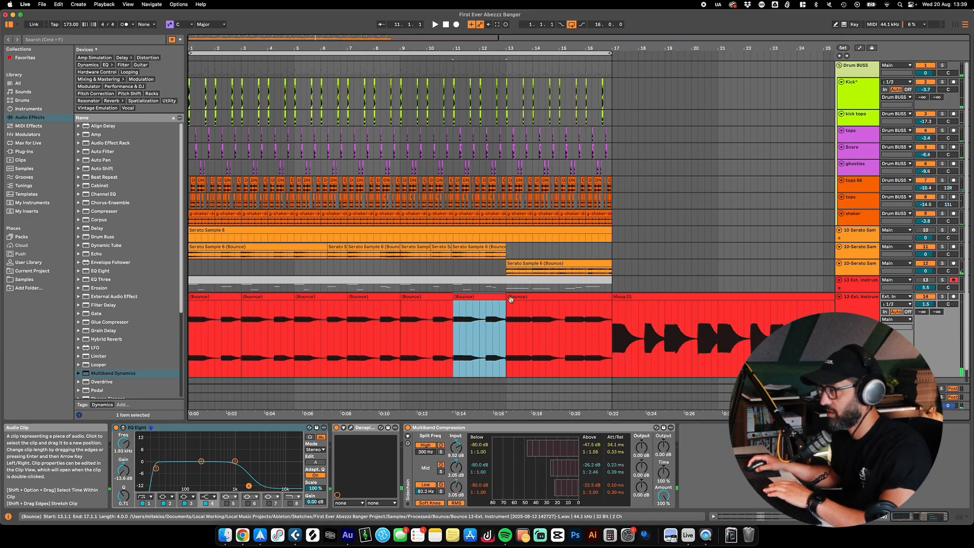
click(512, 298)
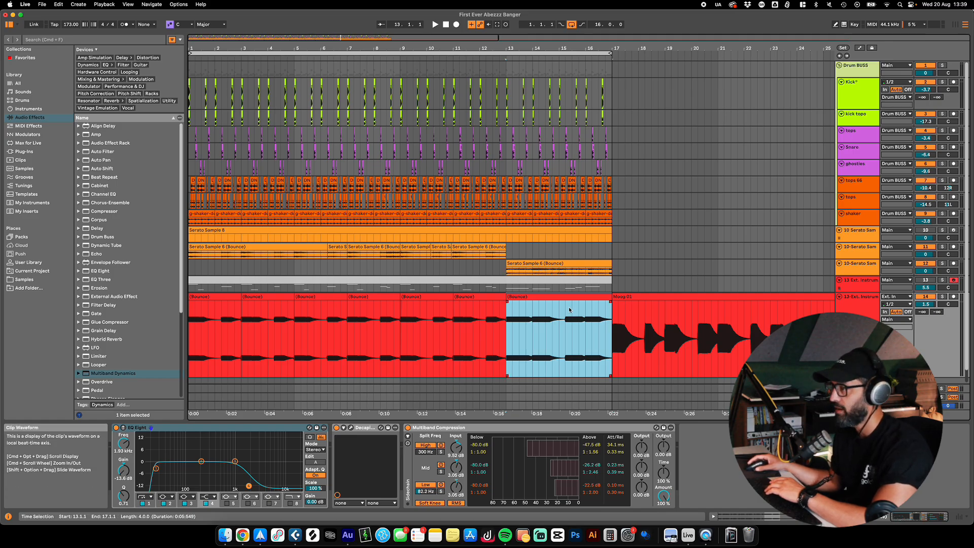
key(Delete)
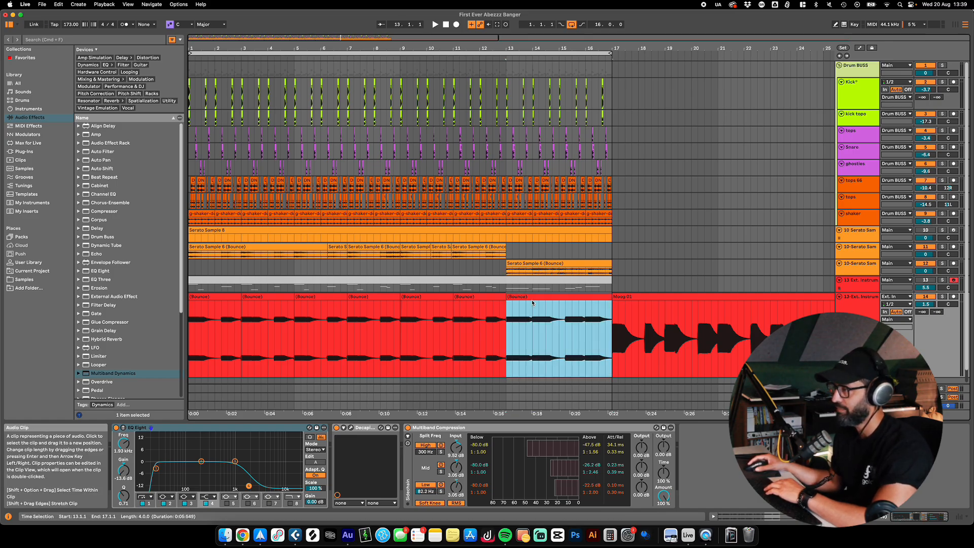
click(490, 299)
key(Delete)
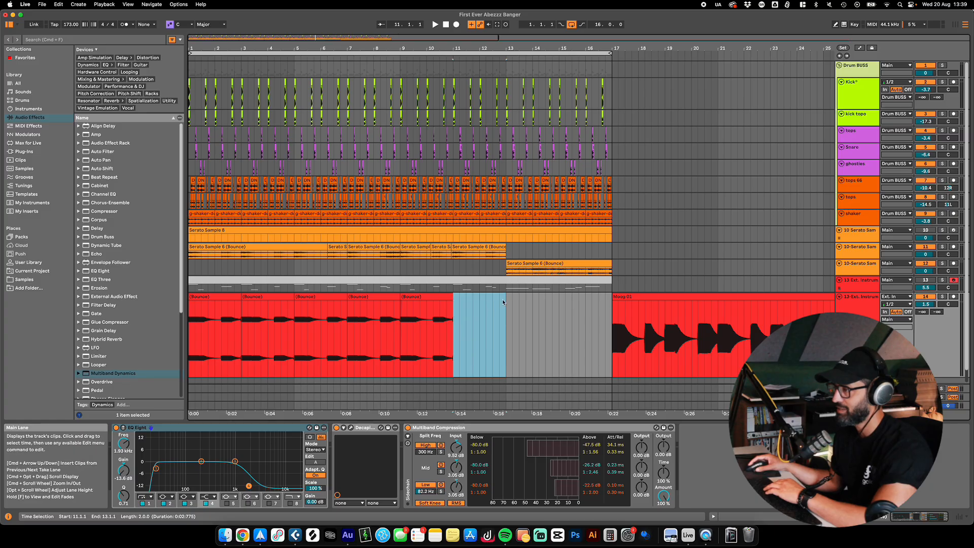
drag(500, 315, 190, 325)
key(Delete)
drag(701, 295, 202, 327)
click(613, 330)
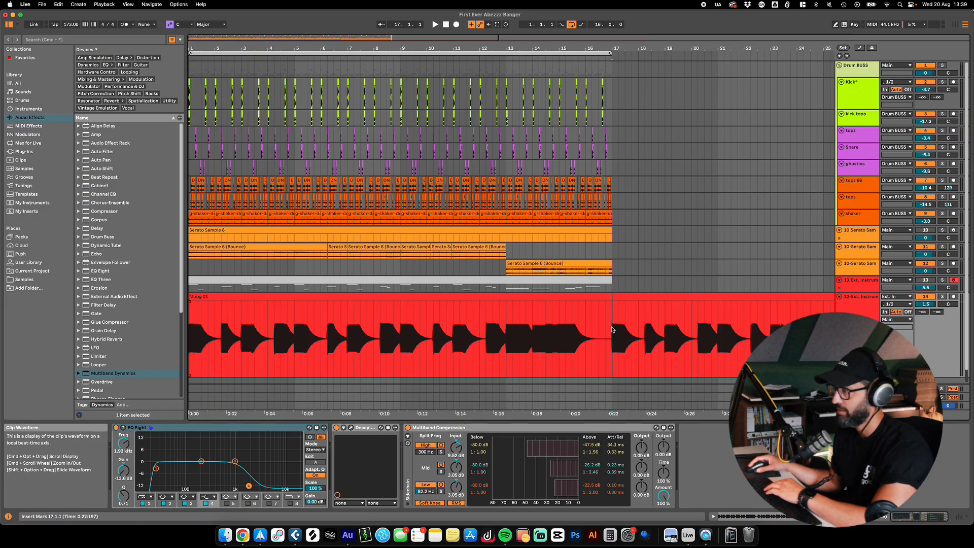
click(622, 297)
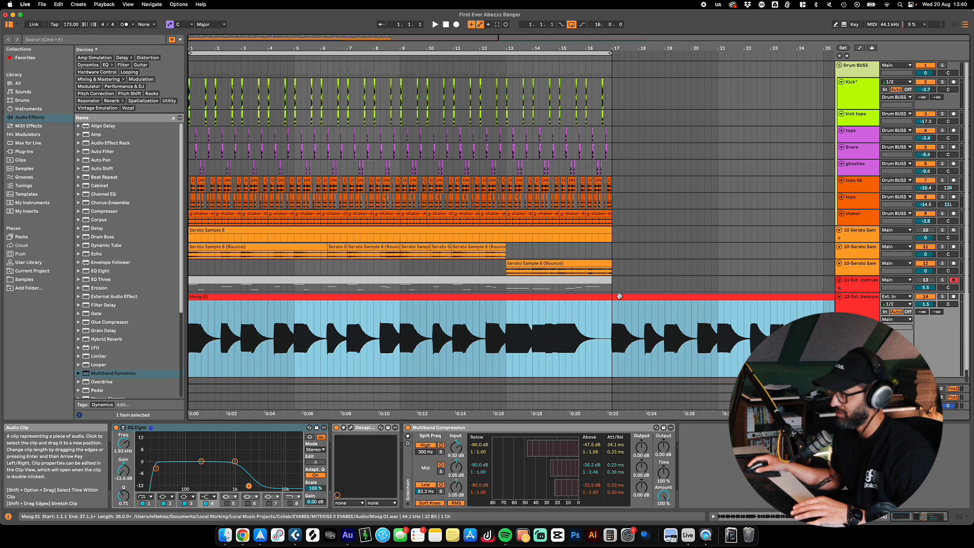
key(super+b)
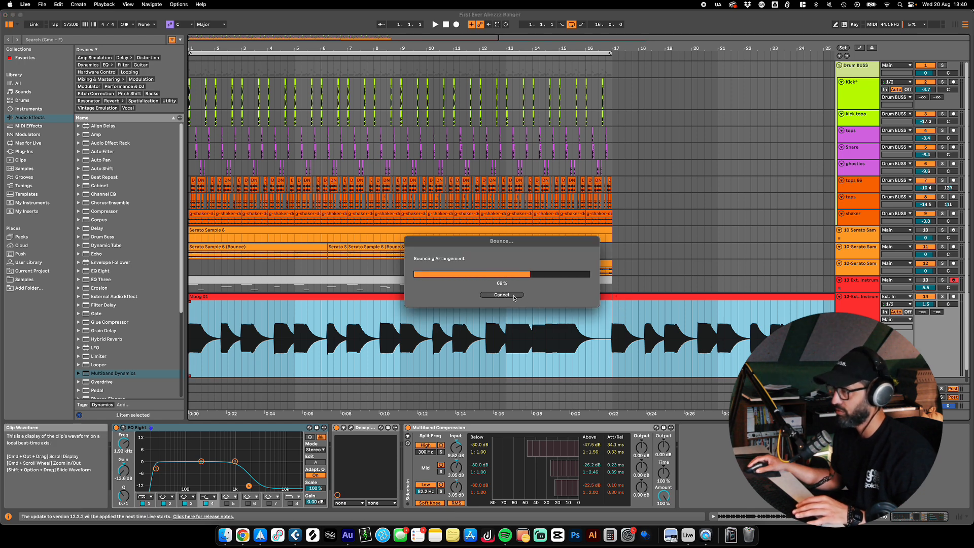
right_click(614, 321)
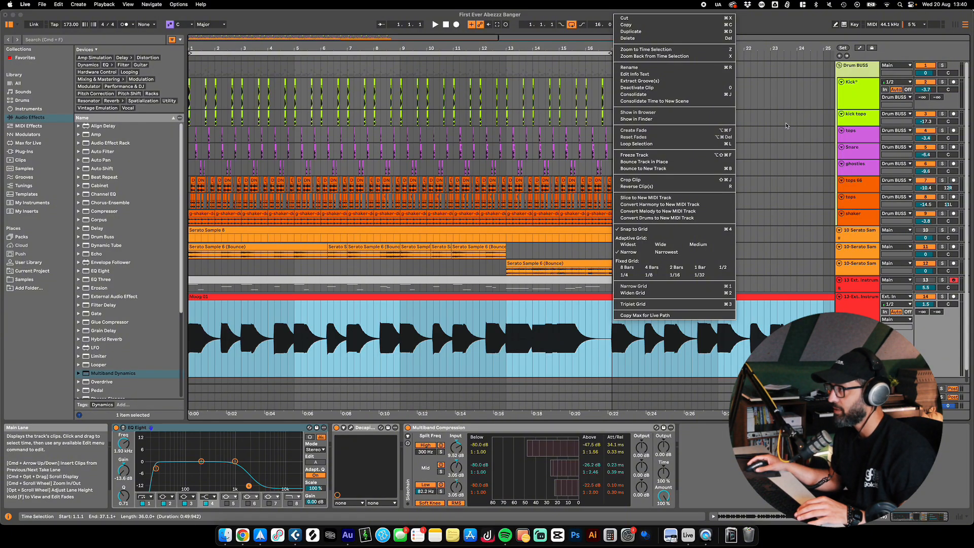
click(571, 363)
Step: Split the Moog 01 clip at bar 17 and delete the part after the split
click(617, 341)
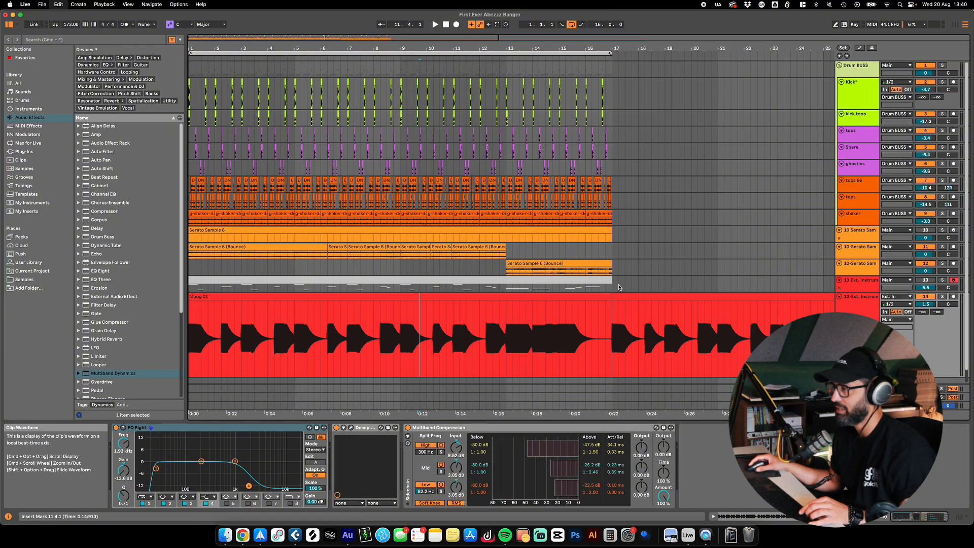
click(626, 297)
click(614, 331)
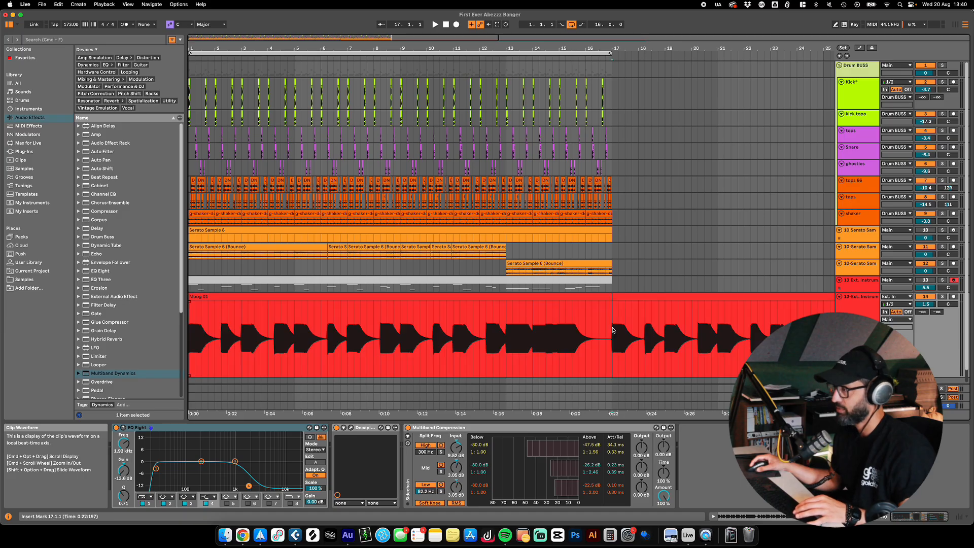
click(640, 297)
key(Delete)
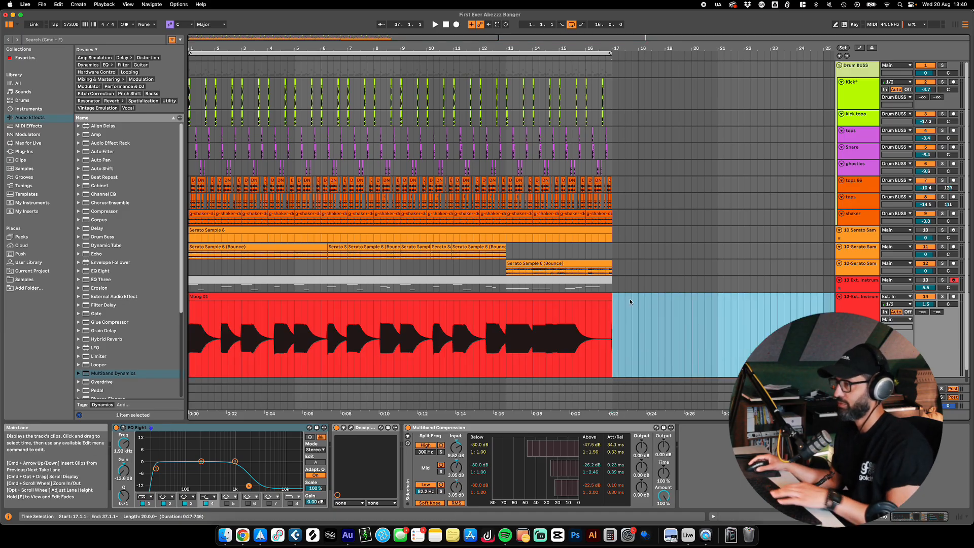
Step: Listen to the Moog bass track in solo and in the full mix with its Decapitator plug-in open
click(943, 297)
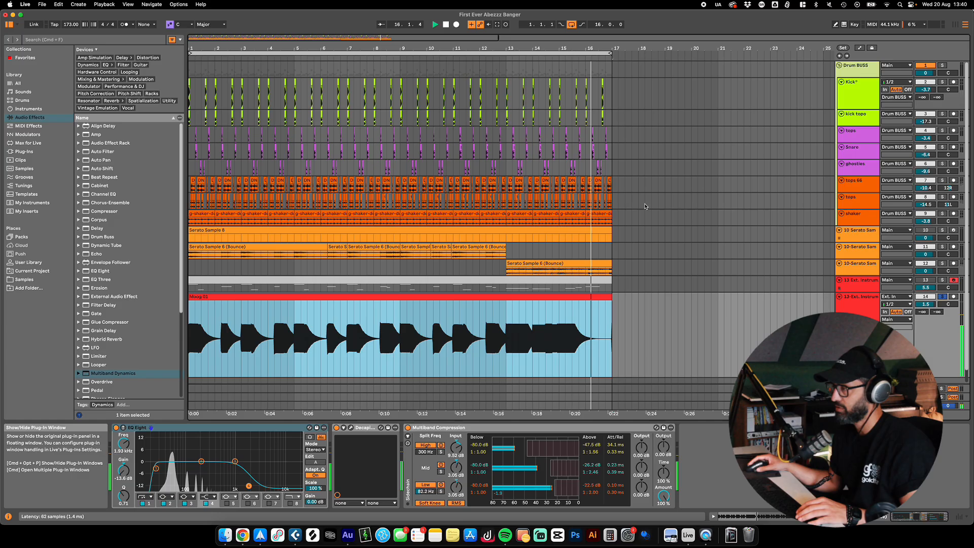
click(350, 428)
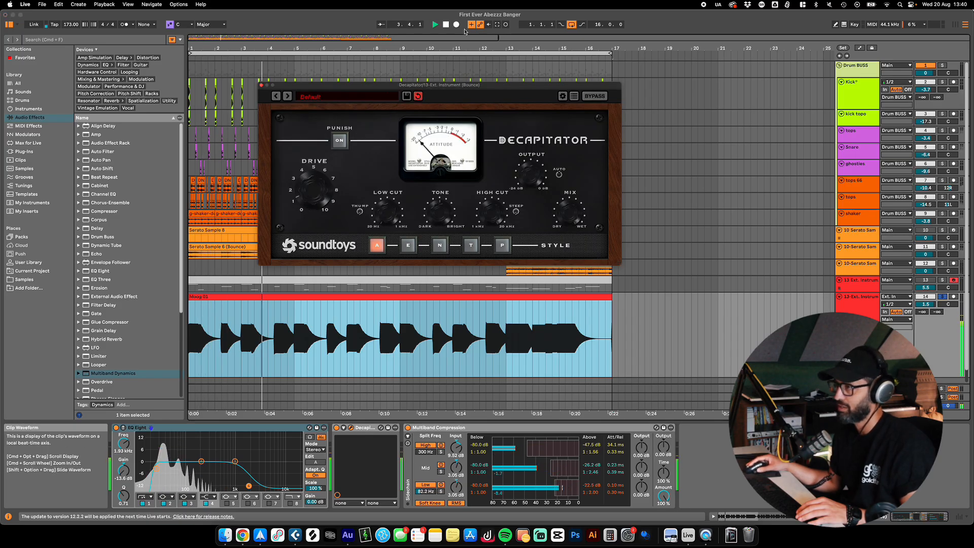
click(941, 297)
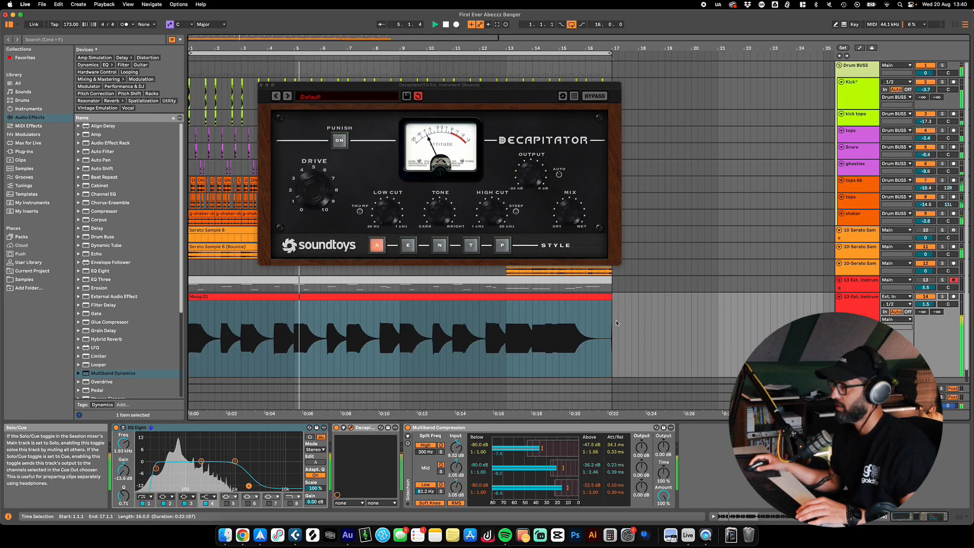
Step: Lower the Moog bass track's volume to -1.1 dB and close the Decapitator plug-in window
click(536, 298)
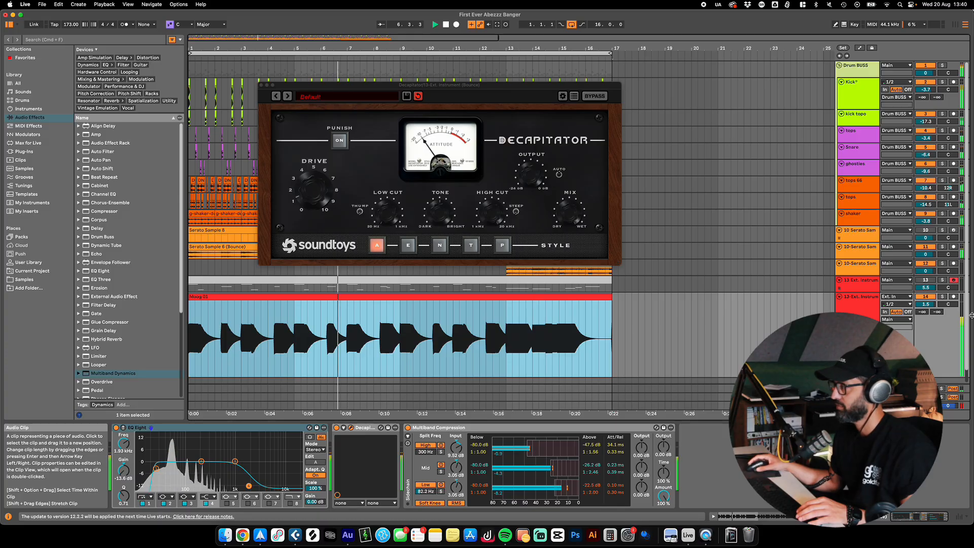
drag(929, 305, 928, 308)
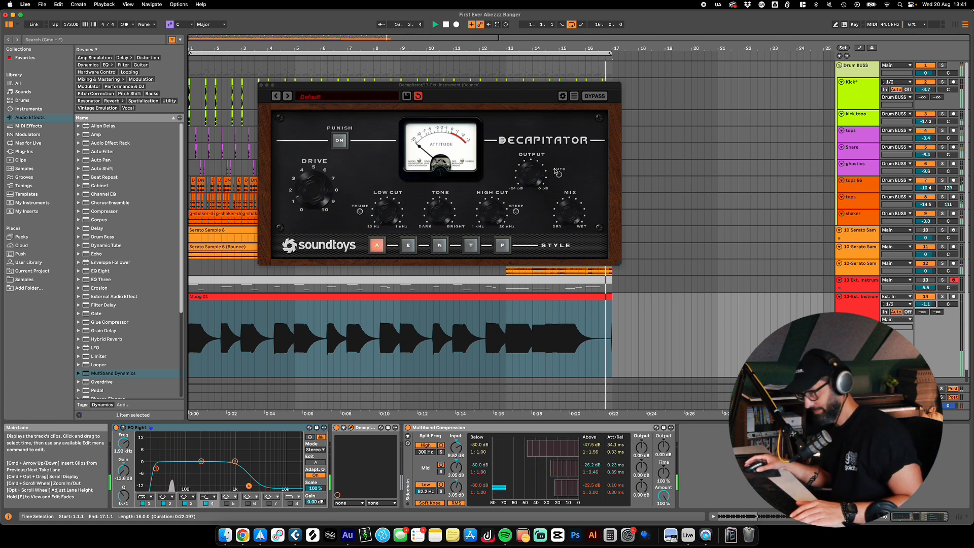
click(261, 86)
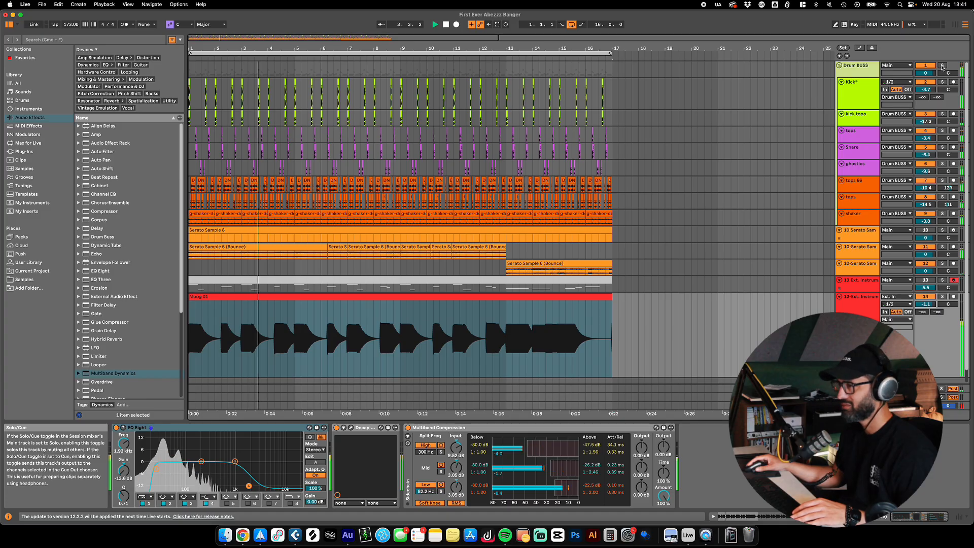
Step: Solo the Drum BUSS group, and isolate the orange tops track above the shaker for listening
click(943, 66)
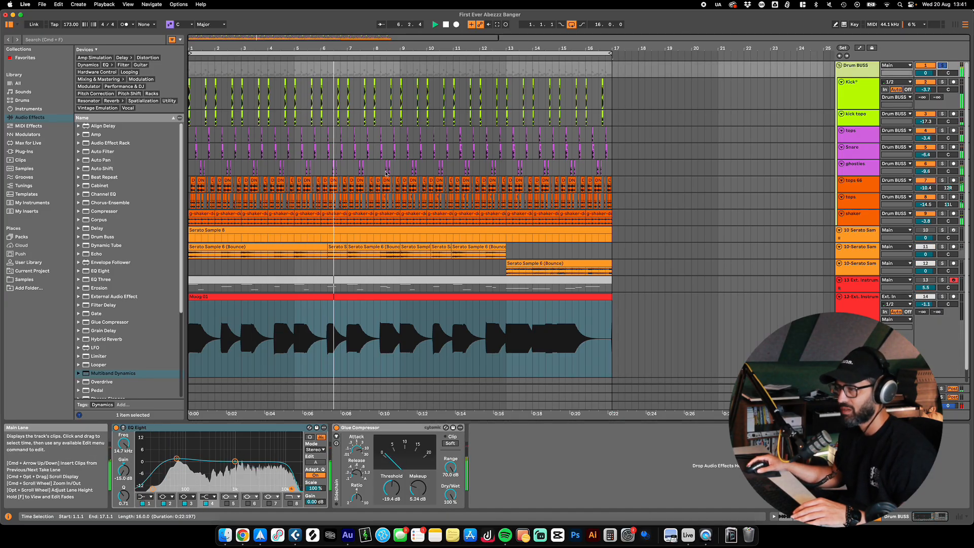
drag(261, 49, 262, 54)
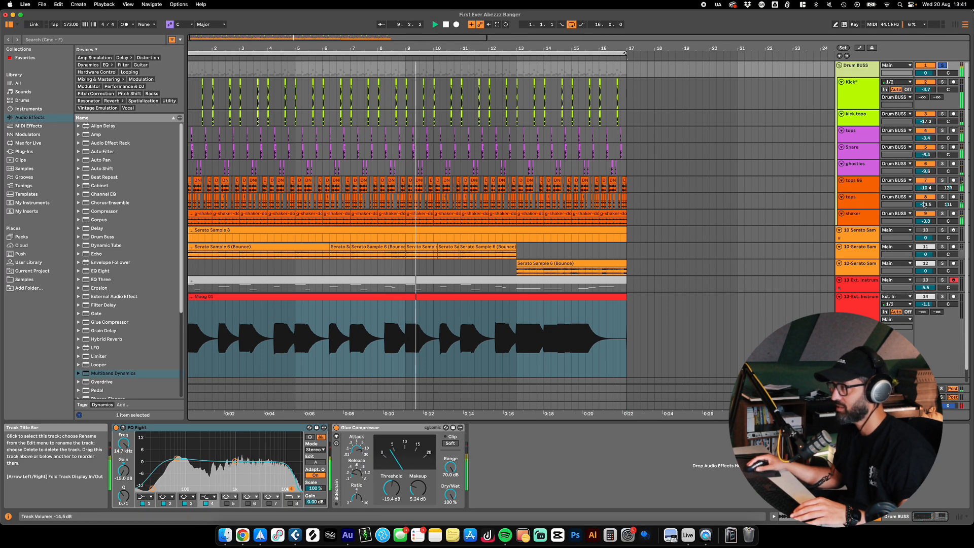
click(868, 208)
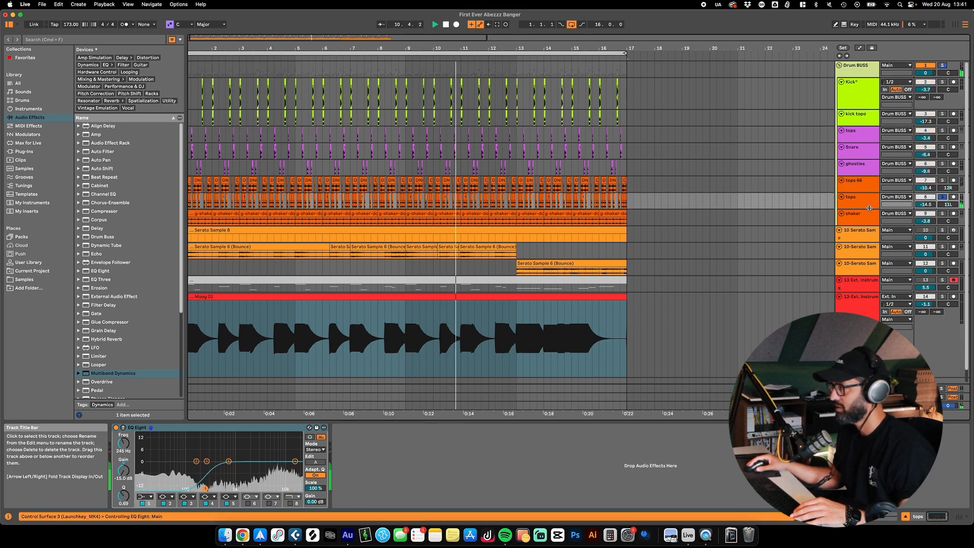
Step: Make the soloed tops track taller and play it from bar 1 to inspect its individual slices
drag(871, 209, 863, 255)
scroll(307, 256, up, 6)
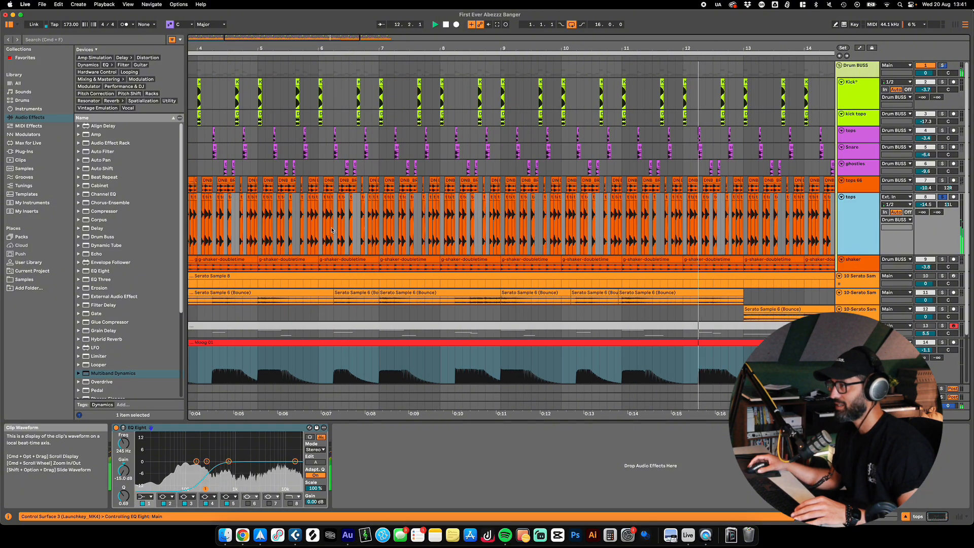
scroll(305, 254, left, 5)
mouse_move(191, 49)
mouse_down()
mouse_move(191, 101)
mouse_move(192, 60)
mouse_up()
click(192, 59)
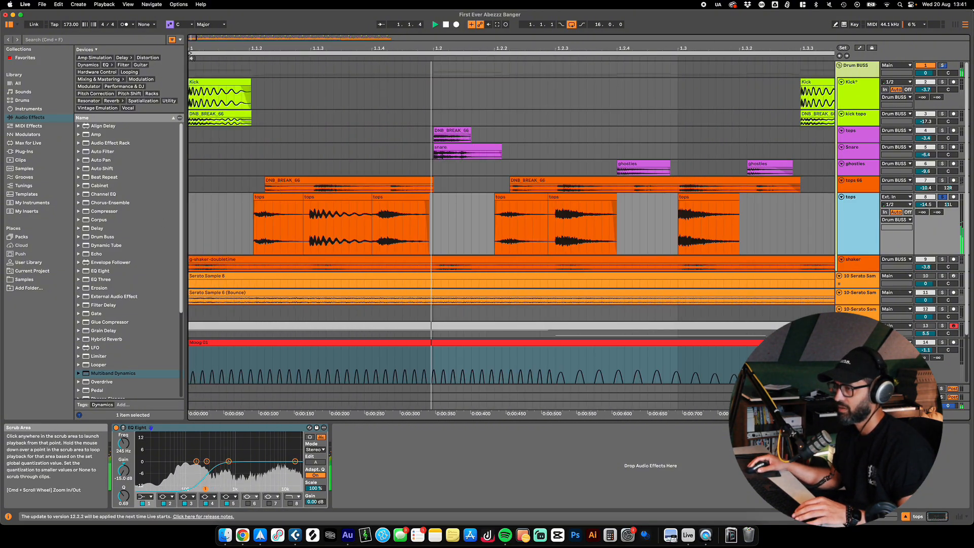
key(space)
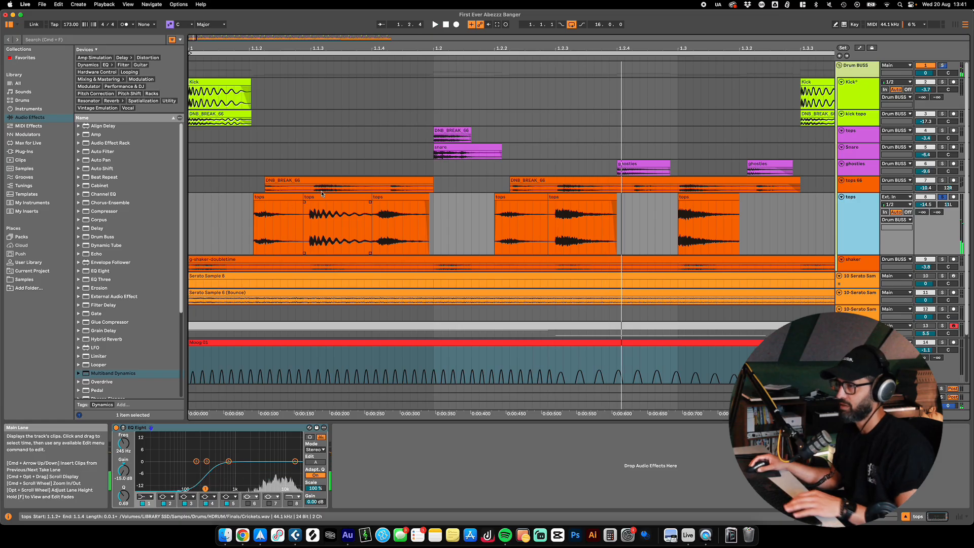
Step: Delete the tops slice at 1.1.3 and play back the edited tops track
click(327, 197)
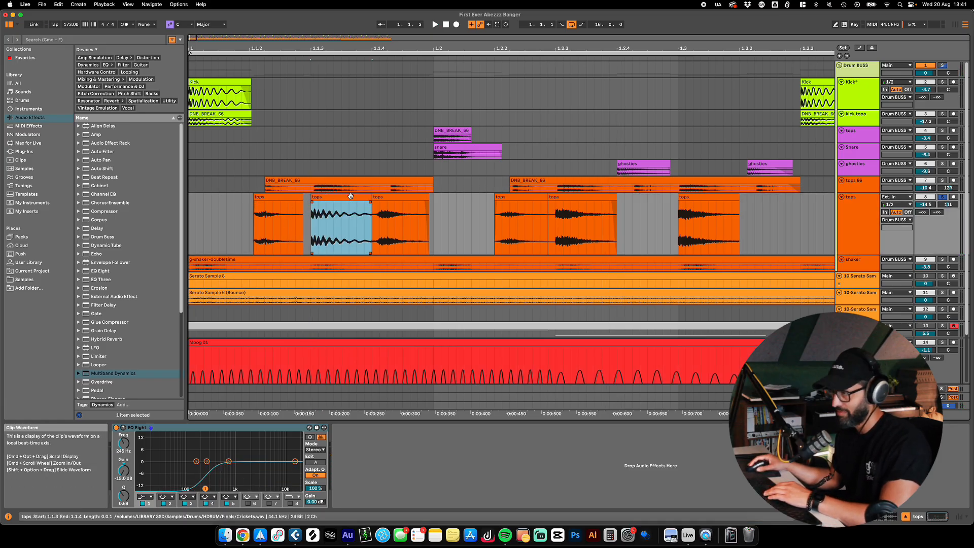
key(Delete)
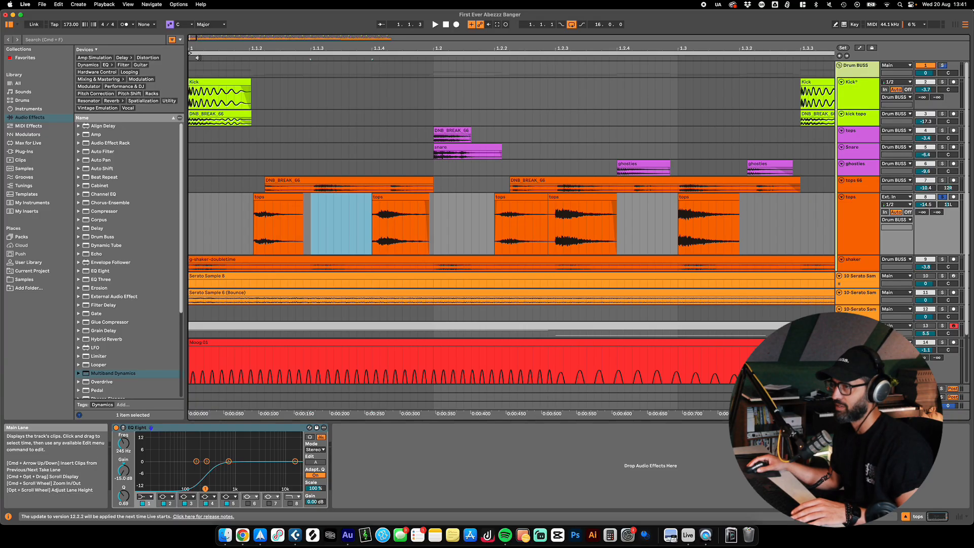
key(space)
scroll(373, 207, down, 6)
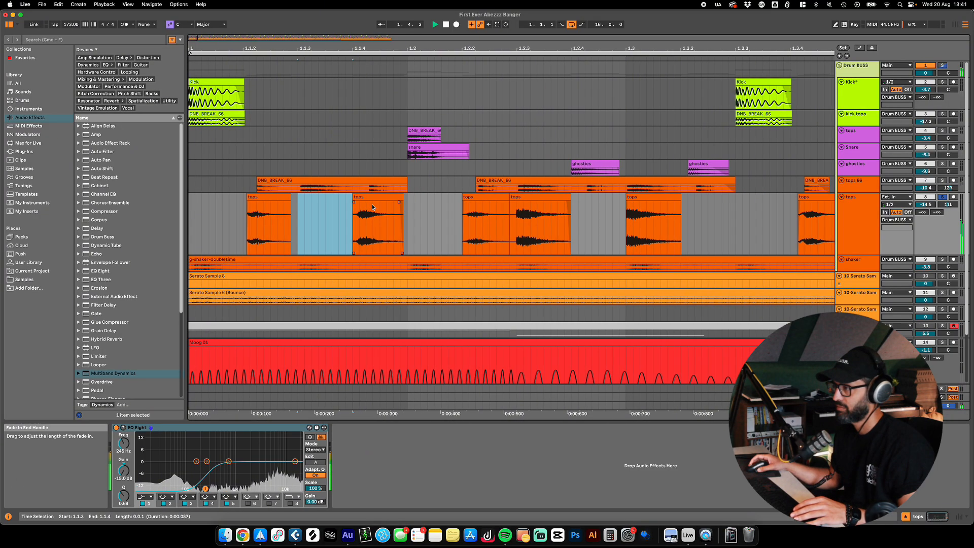
key(space)
Step: Clear the tops track's solo so that all tracks play together
key(minus)
key(minus)
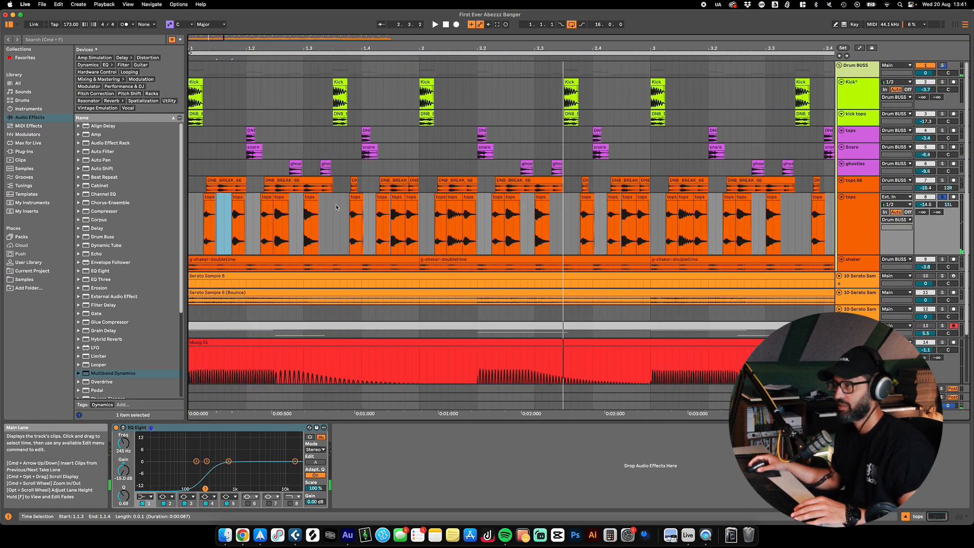
click(943, 66)
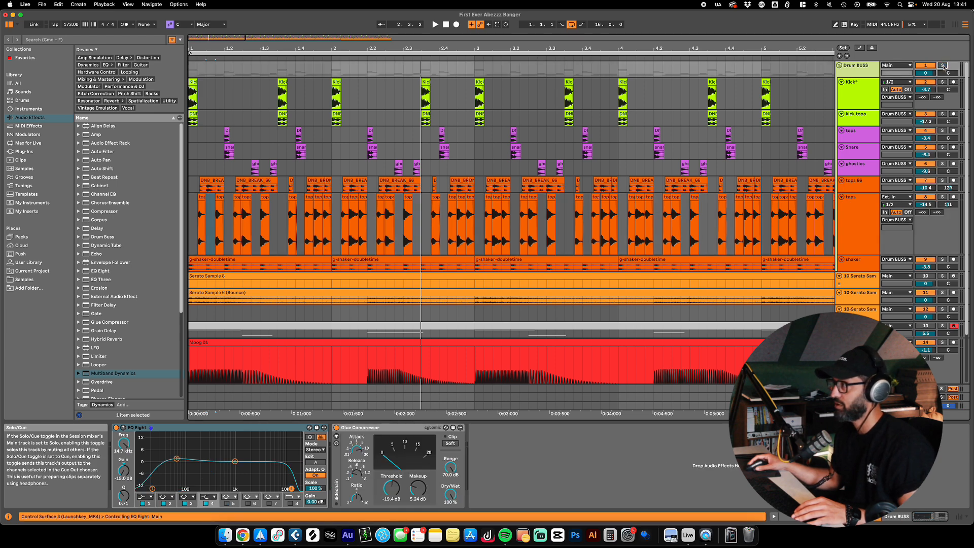
Step: Solo the Drum BUSS group and play it from bar 1 to check the edited tops
click(213, 115)
key(space)
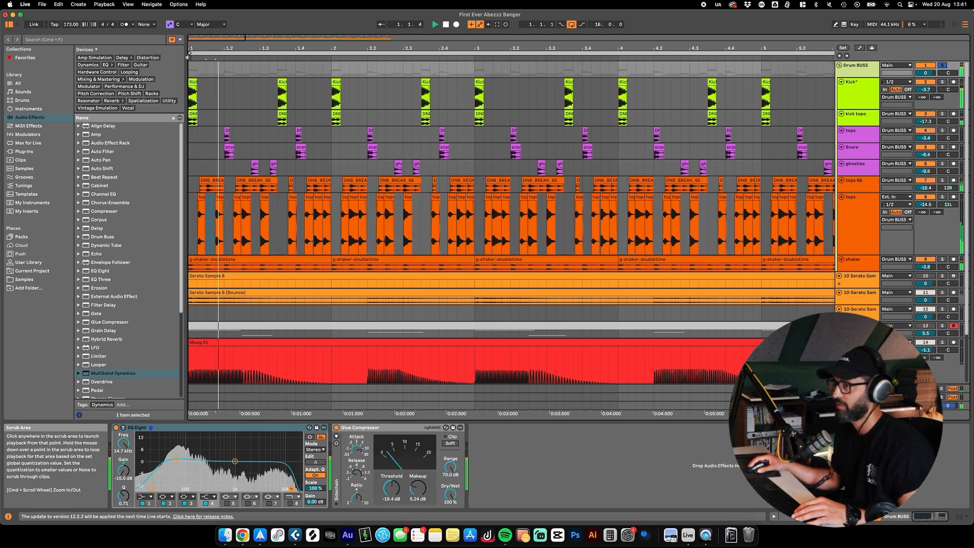
scroll(214, 115, up, 1)
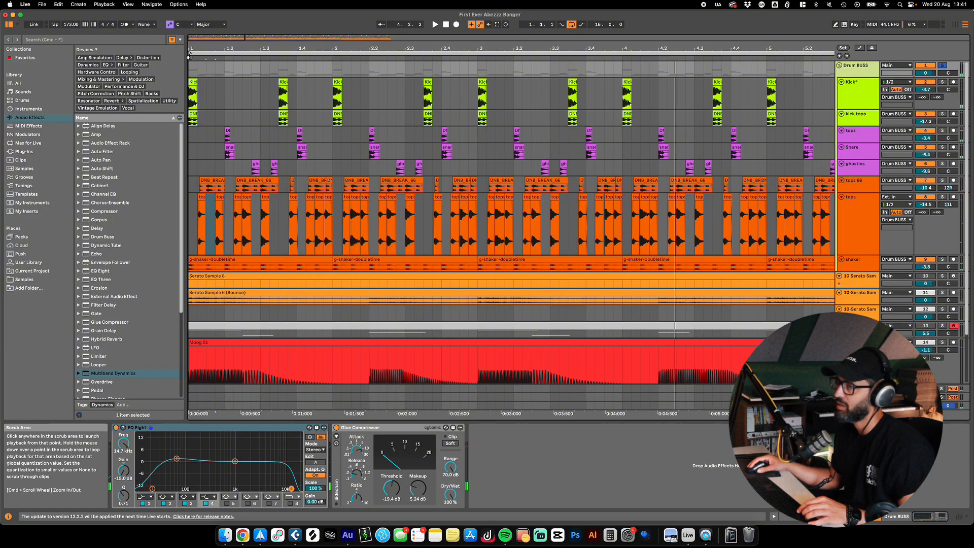
click(190, 56)
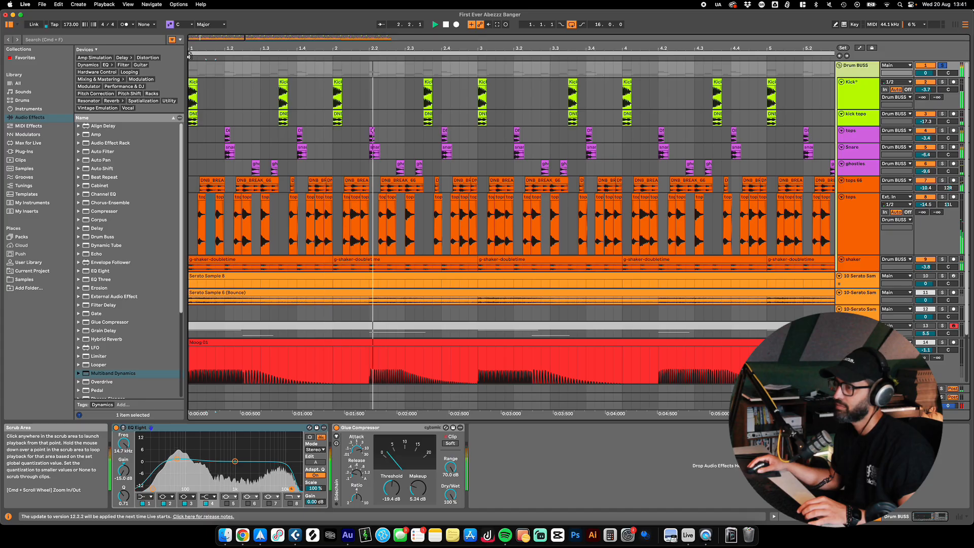
key(space)
Step: Delete all slices on the orange tops track above the shaker from bar 2 onward, keeping only bar 1
drag(335, 224, 771, 233)
key(Delete)
scroll(626, 220, down, 10)
drag(664, 219, 256, 217)
key(Delete)
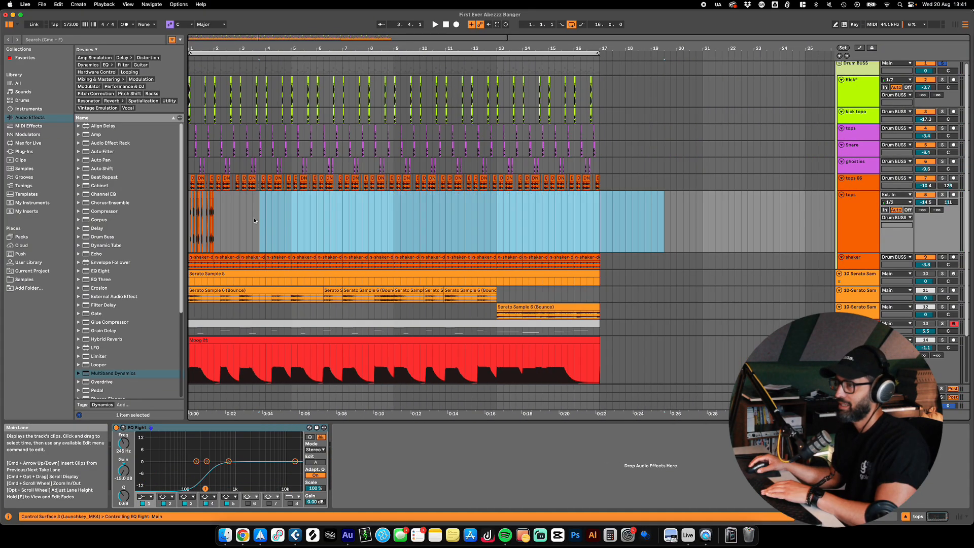
Step: Duplicate the first bar of the tops track repeatedly to fill the 16-bar loop
click(254, 220)
scroll(253, 220, up, 8)
scroll(218, 220, left, 5)
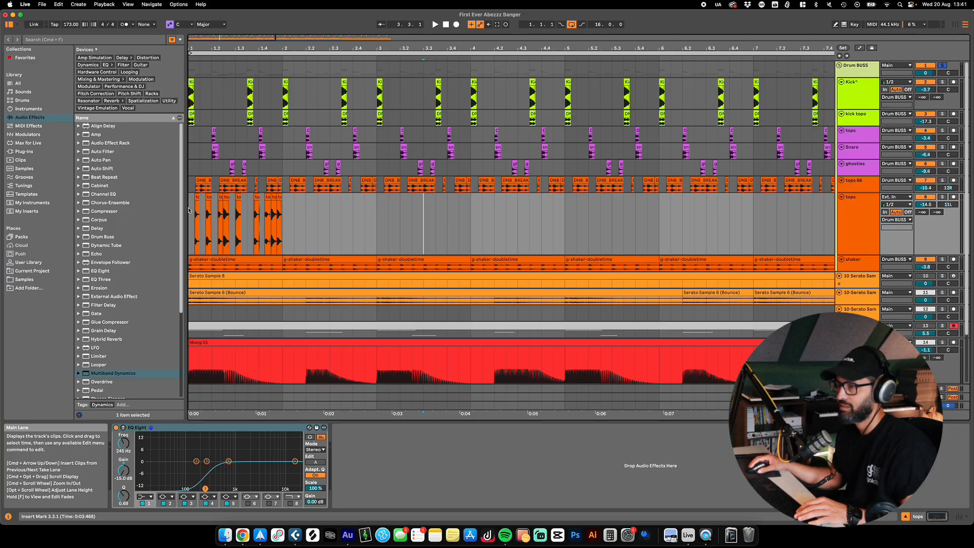
drag(189, 210, 276, 217)
key(super+d)
key(super+d)
key(super+d)
key(super+d)
key(super+d)
key(super+d)
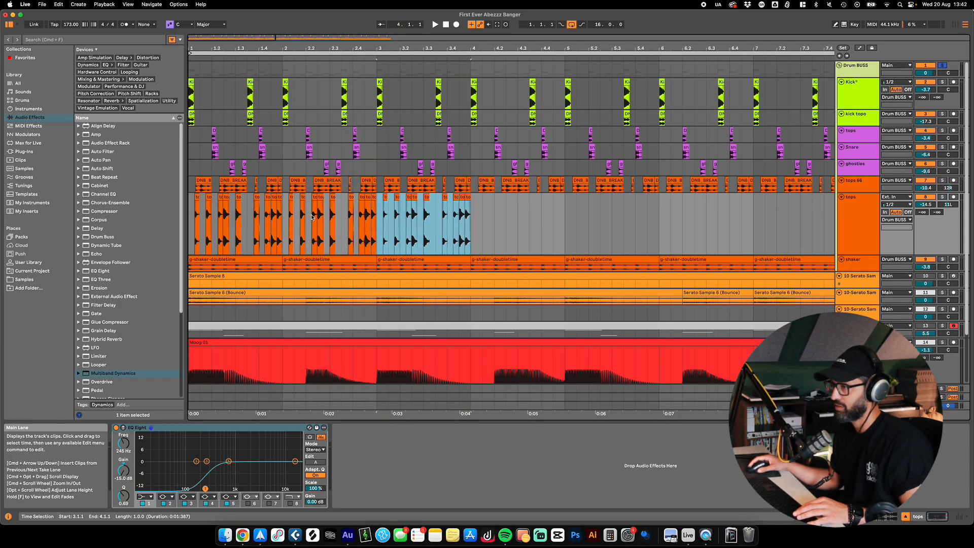
scroll(527, 227, down, 10)
key(super+d)
key(super+d)
key(super+d)
key(super+d)
key(super+d)
key(super+d)
key(super+d)
key(super+d)
key(super+d)
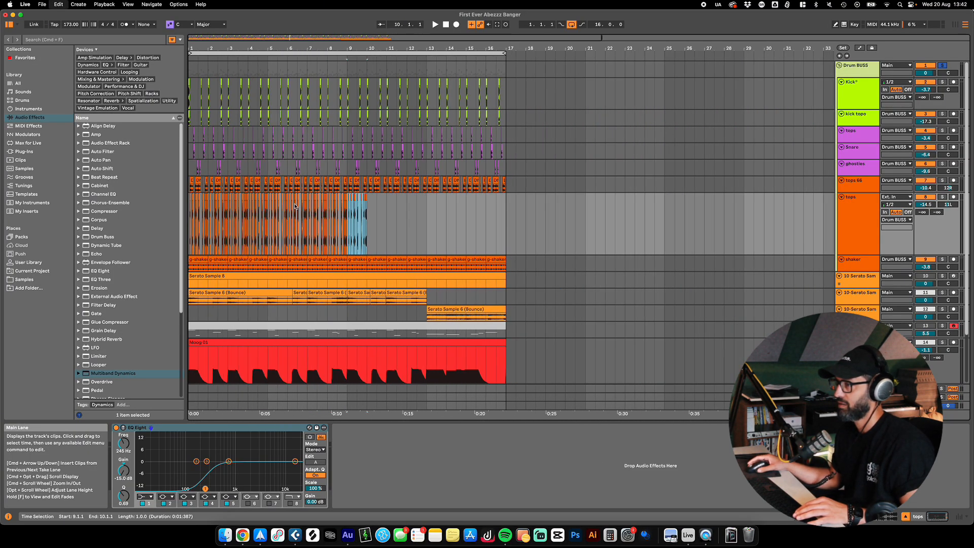
Step: Play the loop from the start and clear the Drum BUSS solo to hear all tracks together
key(space)
drag(299, 53, 299, 94)
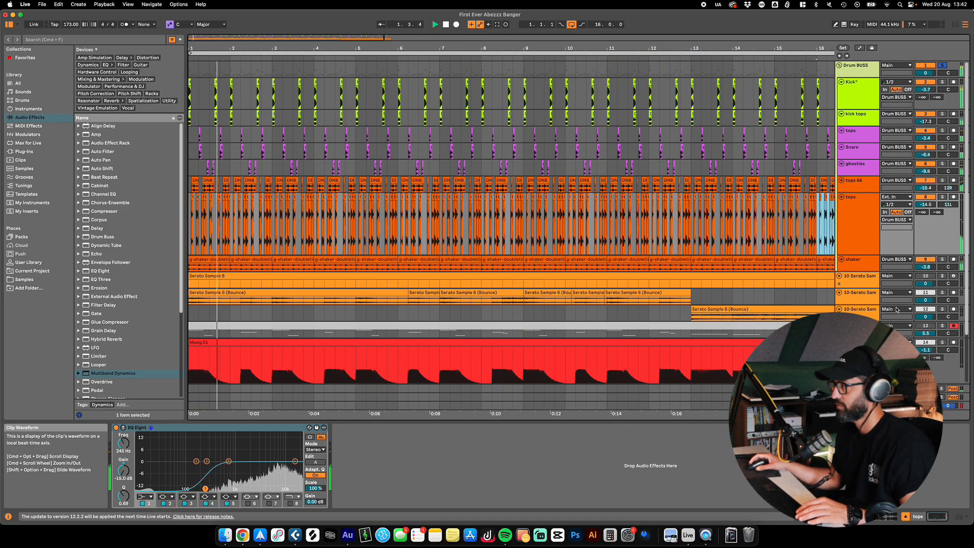
click(942, 67)
scroll(862, 203, down, 3)
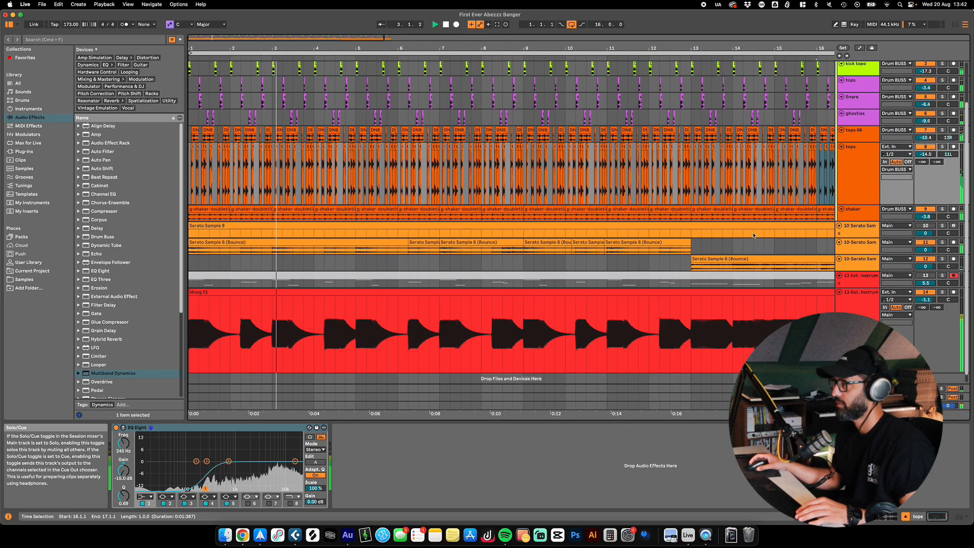
Step: On the first Serato Sample 6 bounce track, lower the Auto Filter frequency to 1.24 kHz and set the track volume to 2.4 dB
click(863, 246)
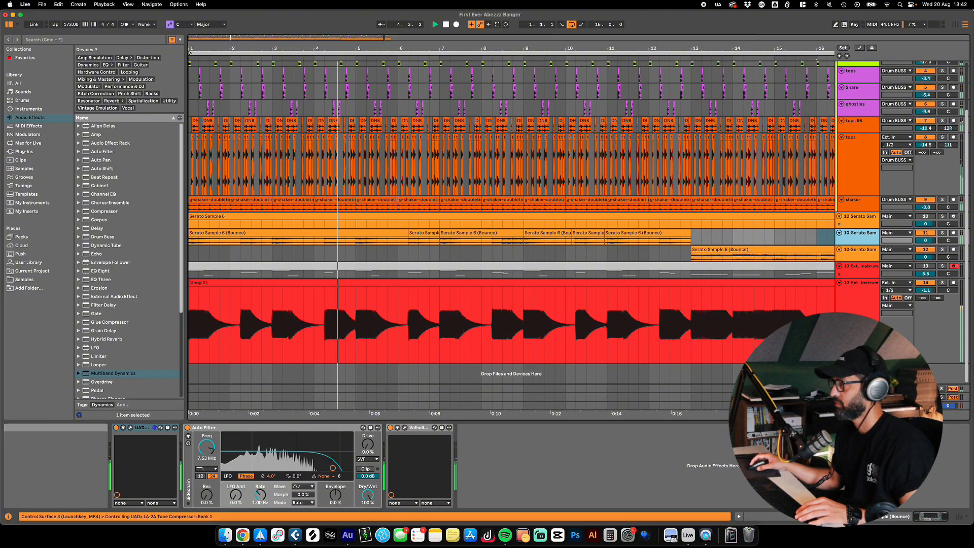
key(h)
drag(870, 245, 869, 297)
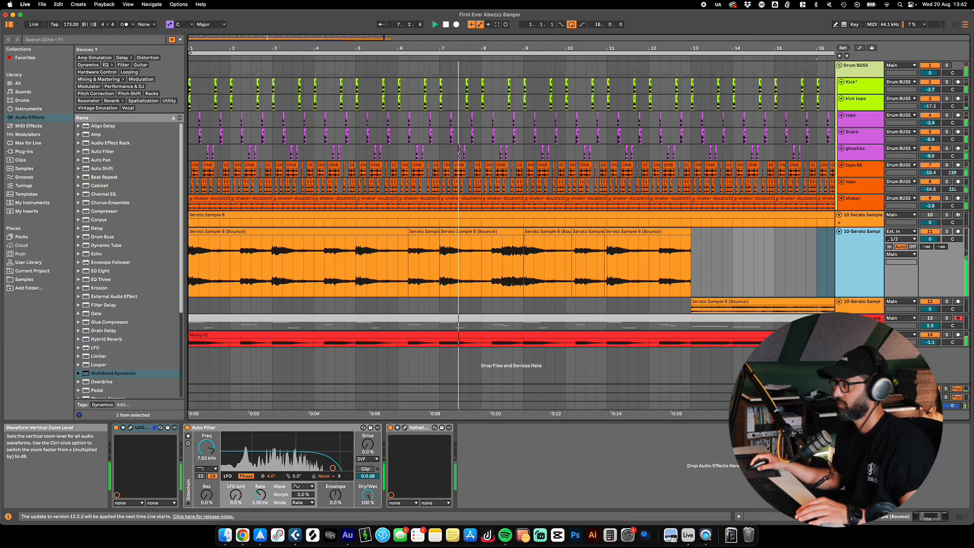
click(244, 427)
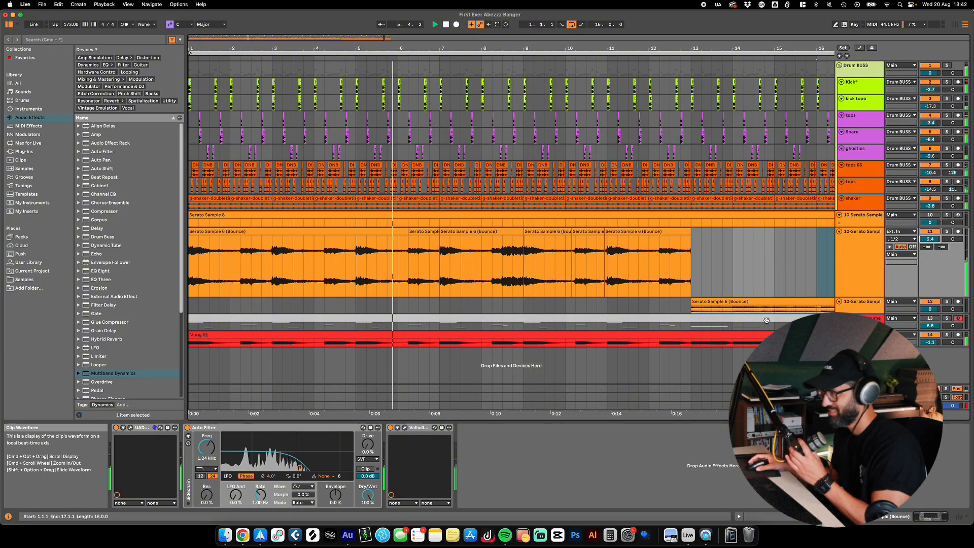
Step: Place the Main Vocal_1 clip on a new track below the Moog recording, starting at 1.1.1
scroll(702, 322, down, 3)
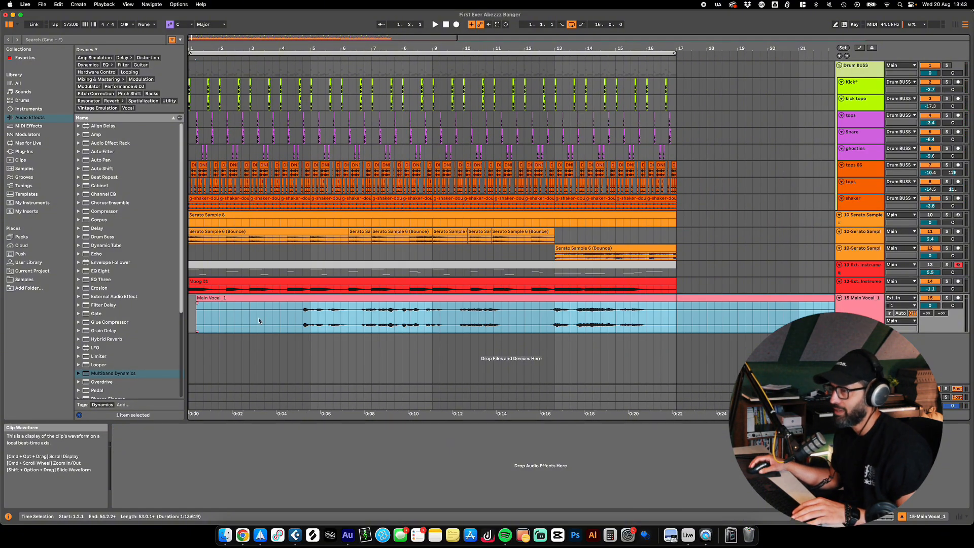
drag(252, 298, 242, 319)
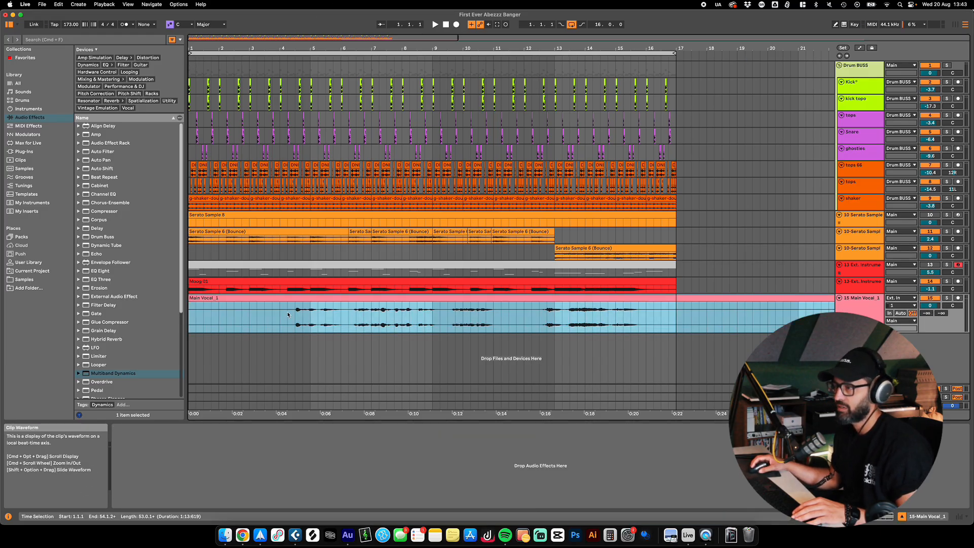
Step: Listen to Main Vocal_1 with the loop, set its clip gain to 5.4 dB and turn off warping
double_click(218, 317)
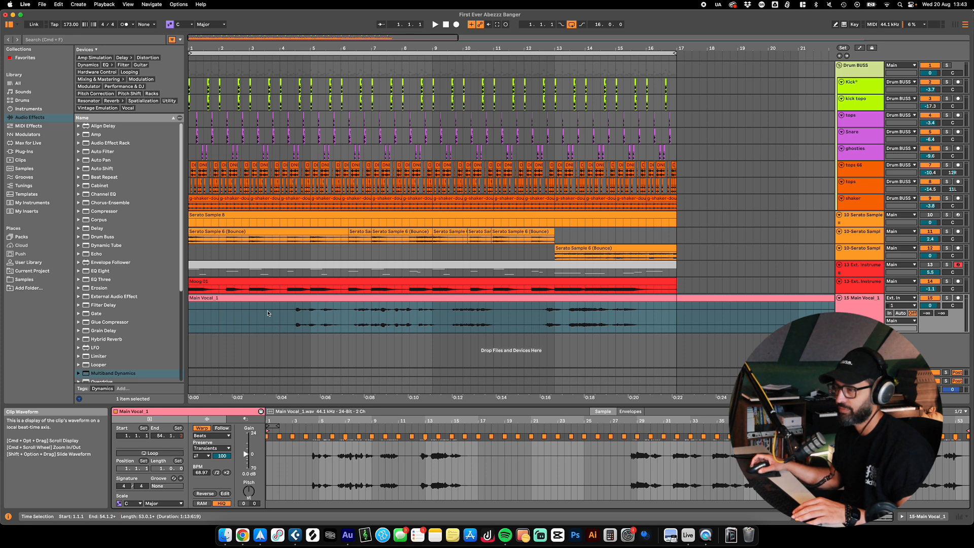
click(302, 58)
click(295, 59)
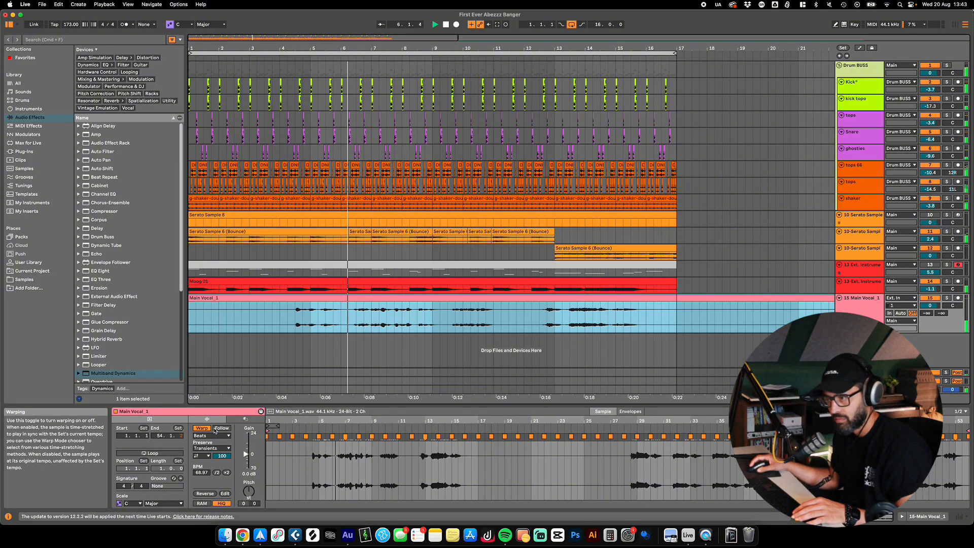
drag(246, 454, 247, 449)
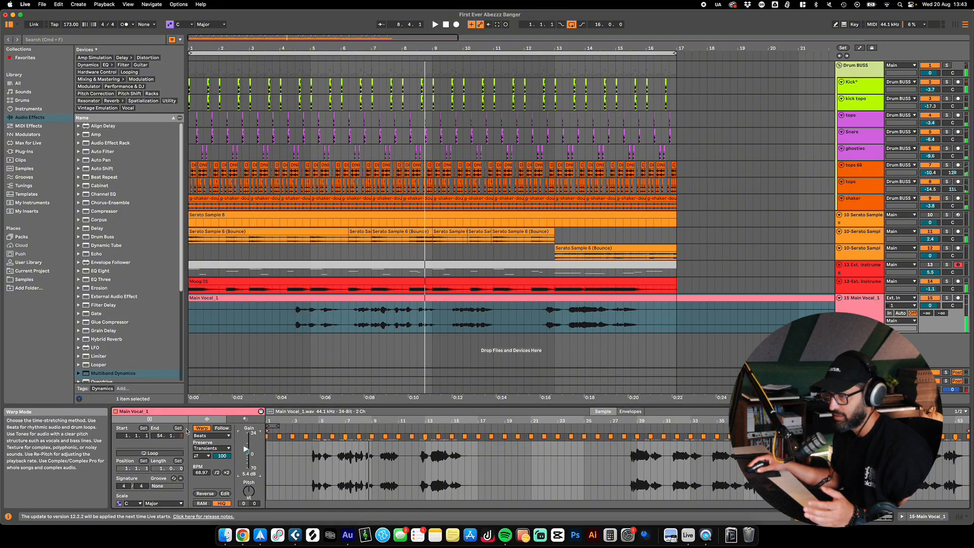
click(201, 428)
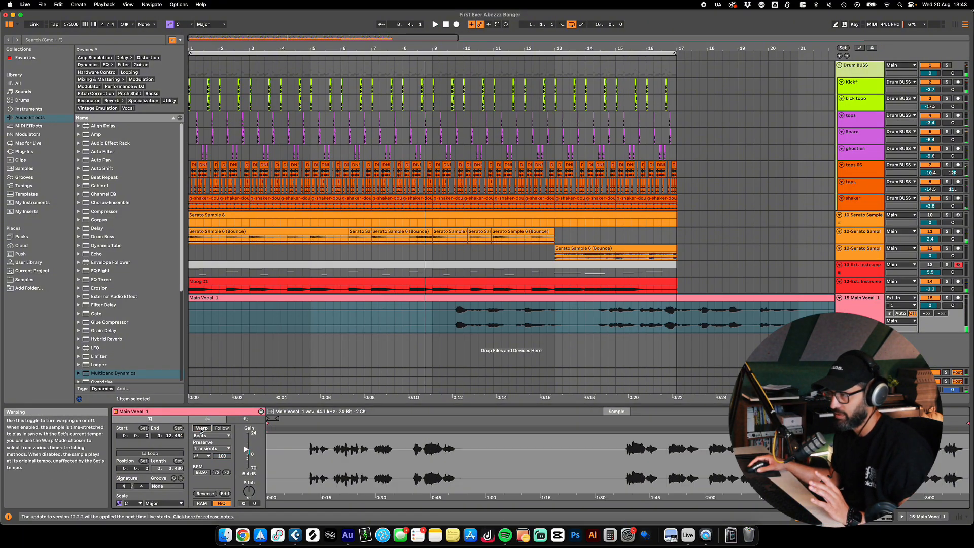
Step: Slide Main Vocal_1 earlier so about 12 seconds of its silent lead-in is cut, and play it with the loop
click(207, 298)
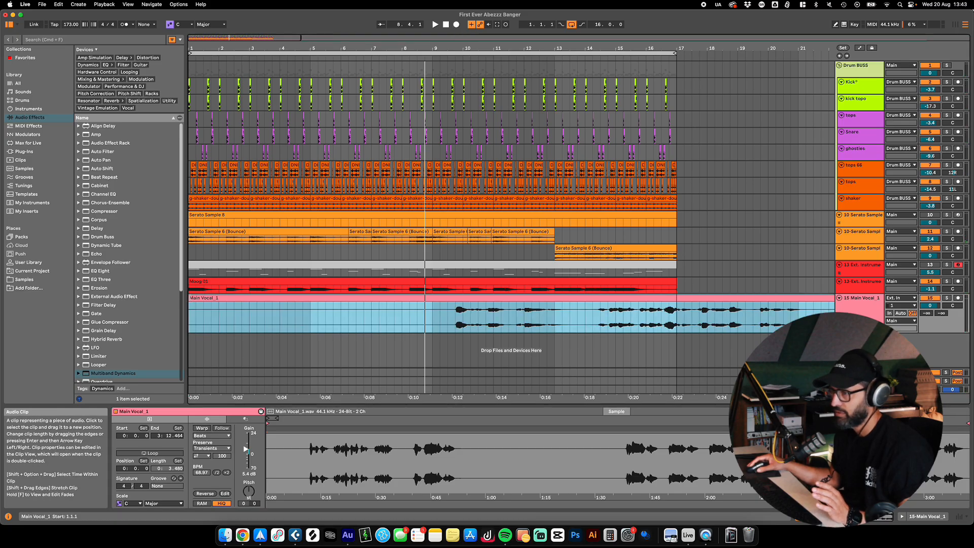
drag(265, 301, 198, 306)
key(space)
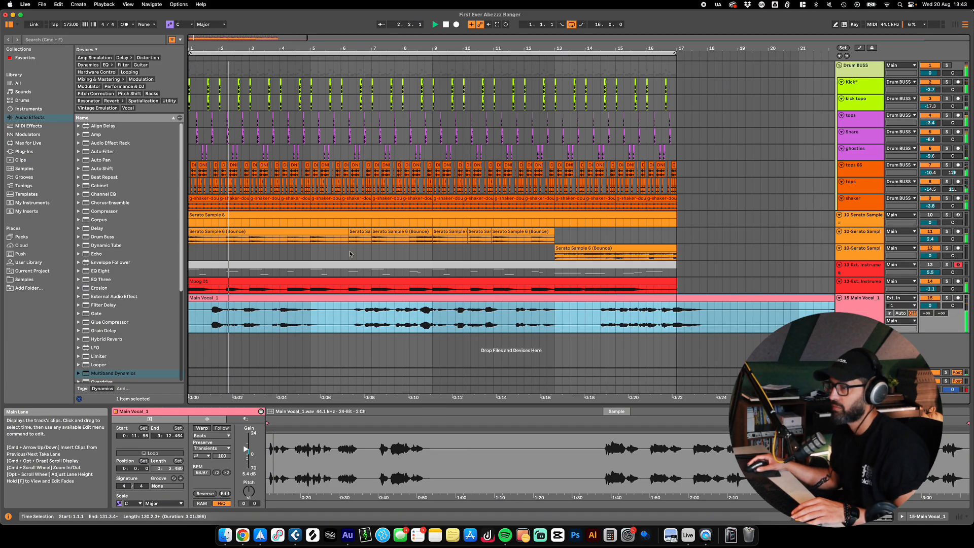
Step: Shorten the end of the Moog 01 clip by about one beat before bar 17
drag(675, 282, 668, 283)
click(715, 276)
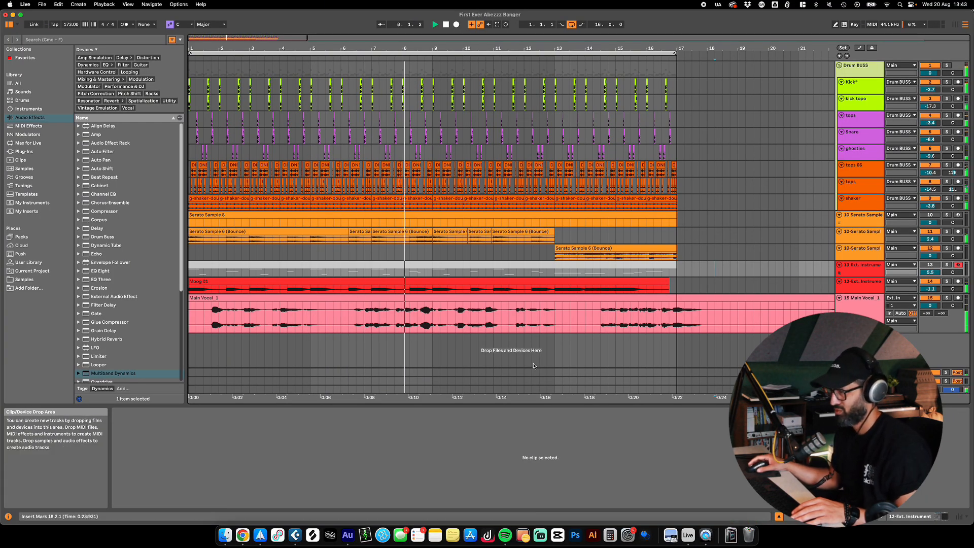
Step: Duplicate the 16 bars of all drum, sample and bass tracks, and extend the loop to 32 bars
click(573, 298)
scroll(522, 322, down, 5)
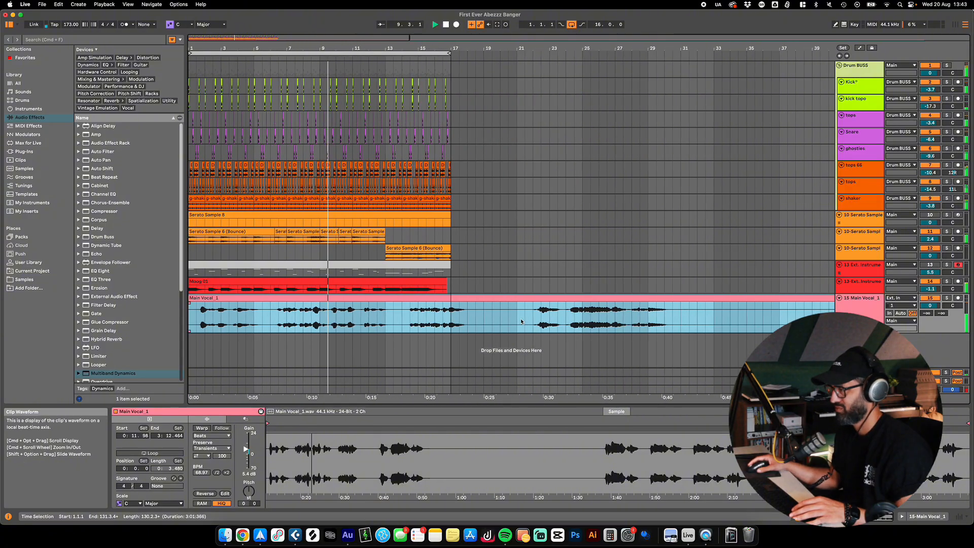
scroll(365, 262, up, 1)
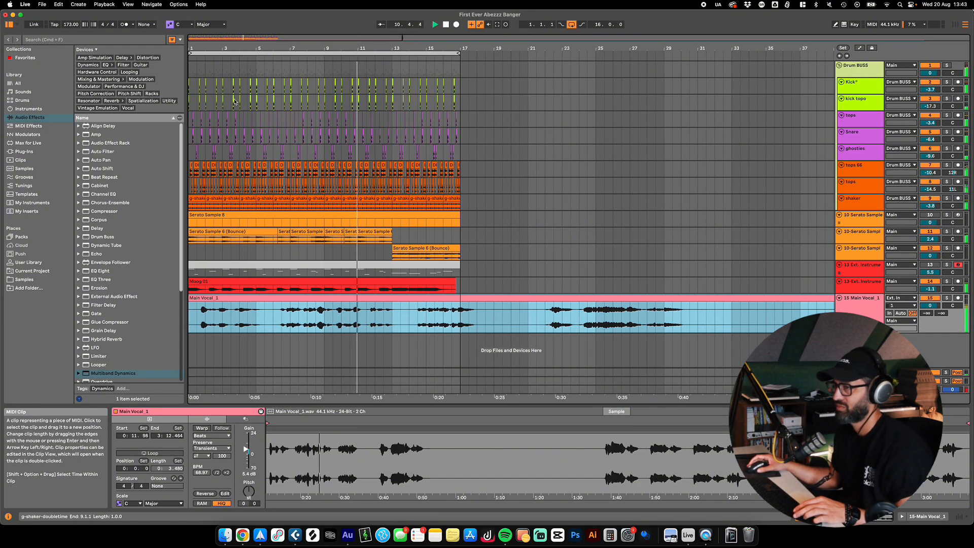
click(189, 69)
drag(189, 69, 498, 287)
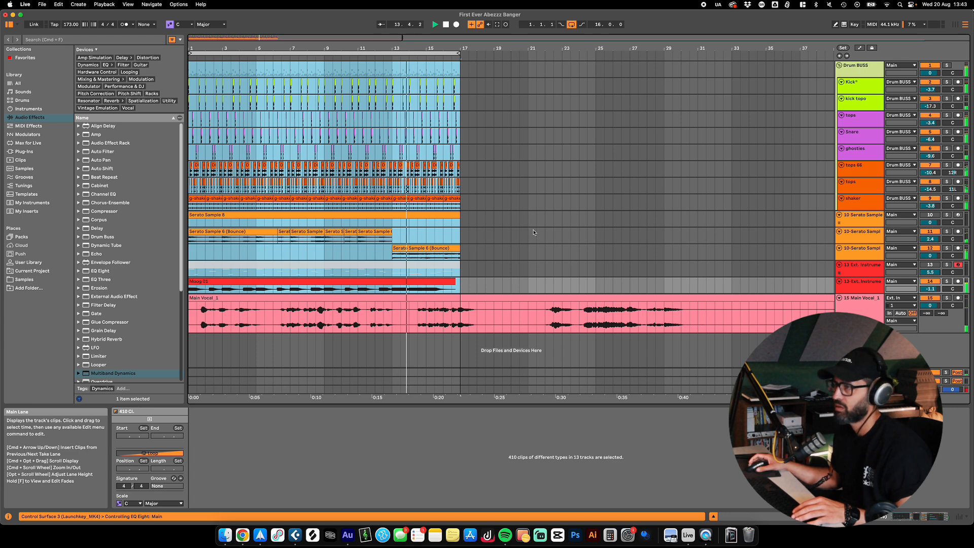
key(super+d)
key(super+a)
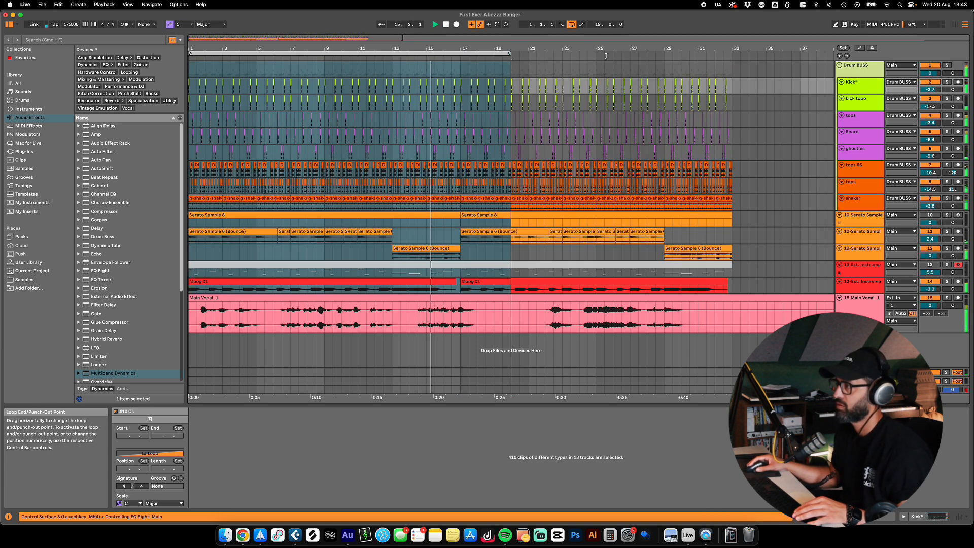
key(super+l)
Step: Place the Main Vocal 2_1 clip on a new track below the first vocal, starting at 1.1.1
click(426, 320)
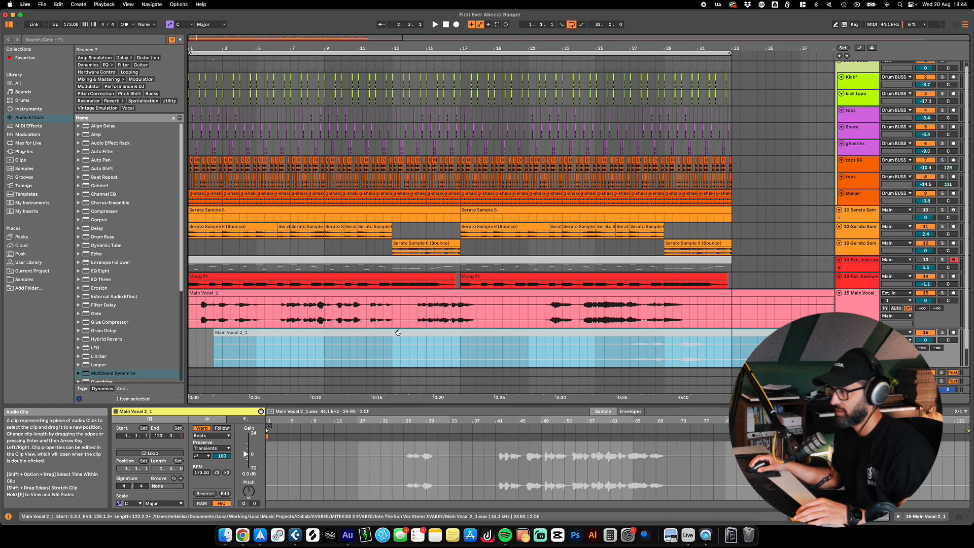
drag(398, 333, 264, 330)
click(269, 331)
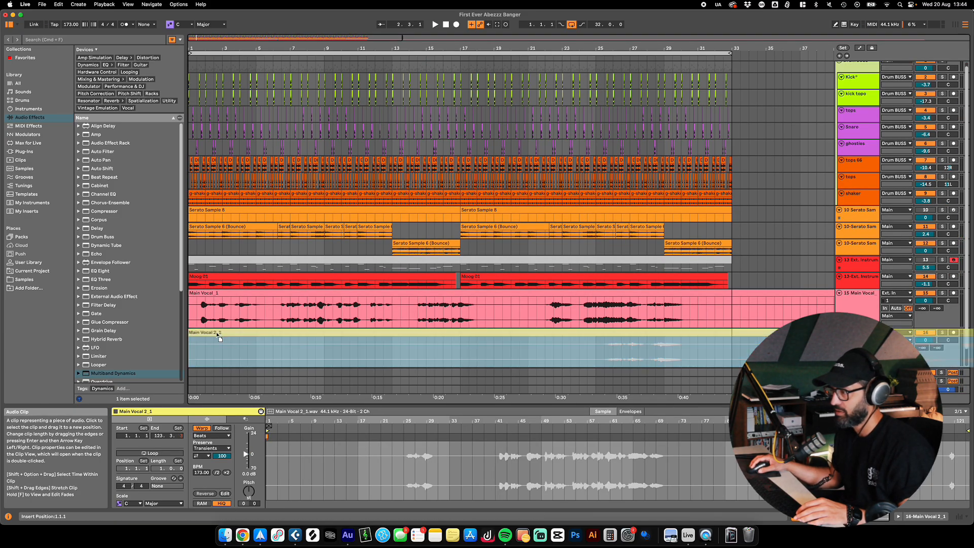
Step: Configure Main Vocal 2_1 as an active, unwarped clip with 5.0 dB gain
key(super+j)
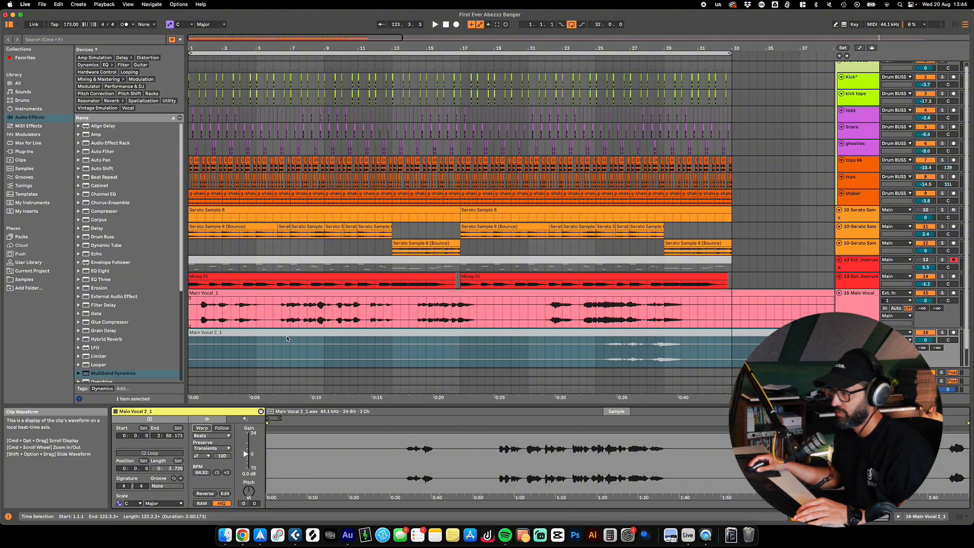
click(445, 352)
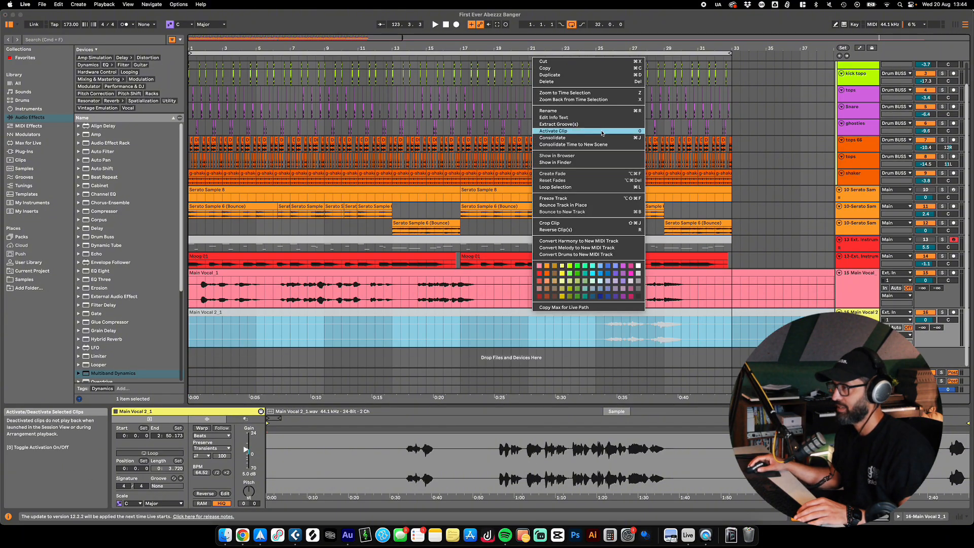
click(601, 131)
Step: Move Main Vocal 2_1 to start at bar 1, and shift both vocal clips together eight bars earlier
super+scroll(581, 320, down, 10)
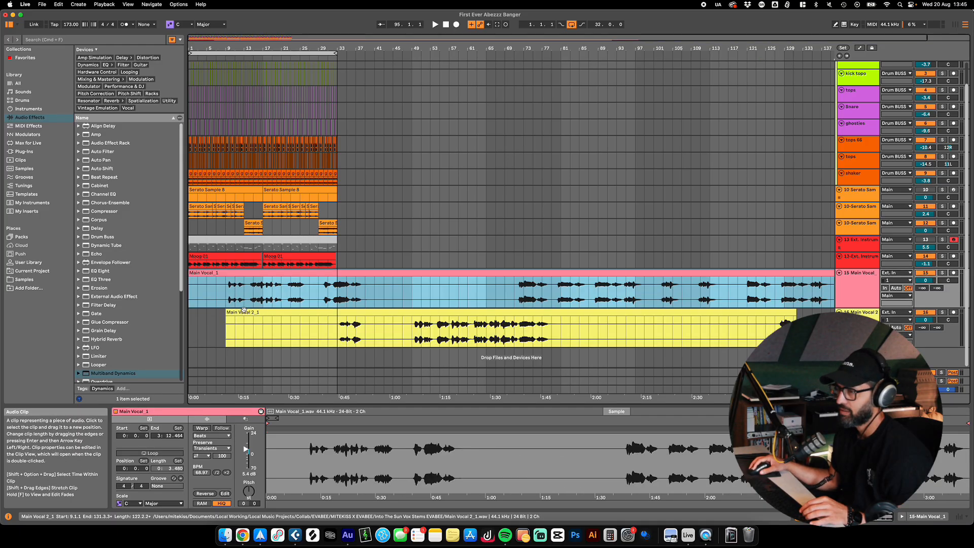
drag(243, 311, 411, 312)
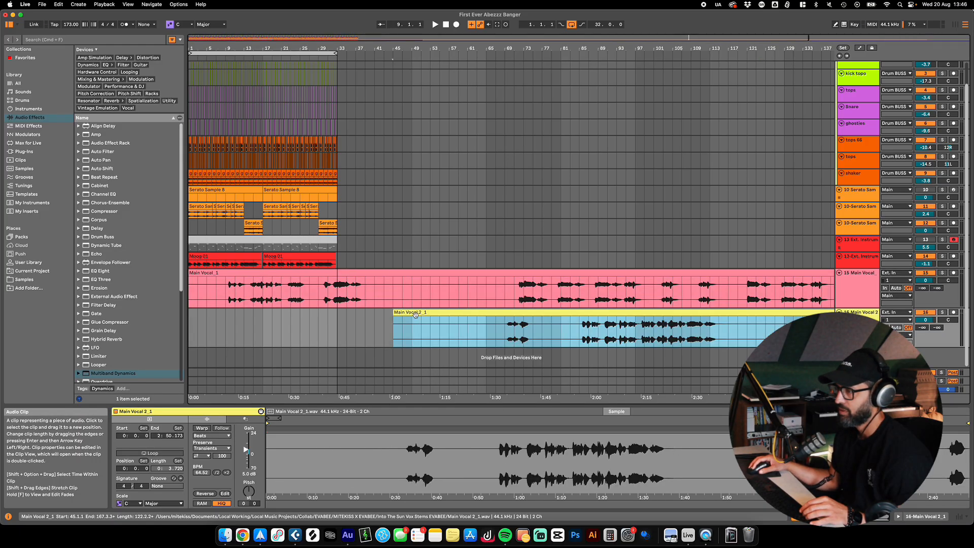
drag(474, 319, 254, 319)
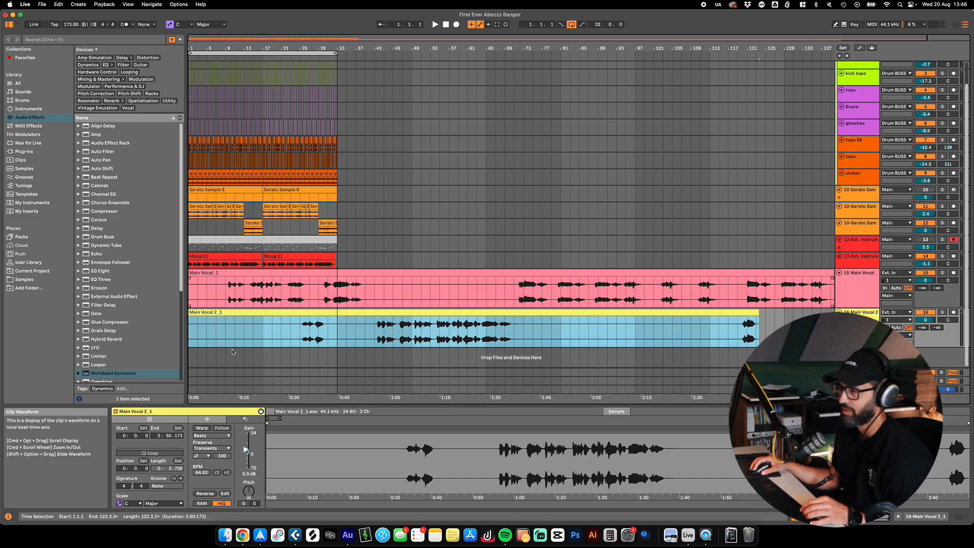
shift+click(205, 274)
mouse_move(205, 274)
mouse_down()
mouse_move(223, 275)
mouse_move(195, 275)
mouse_up()
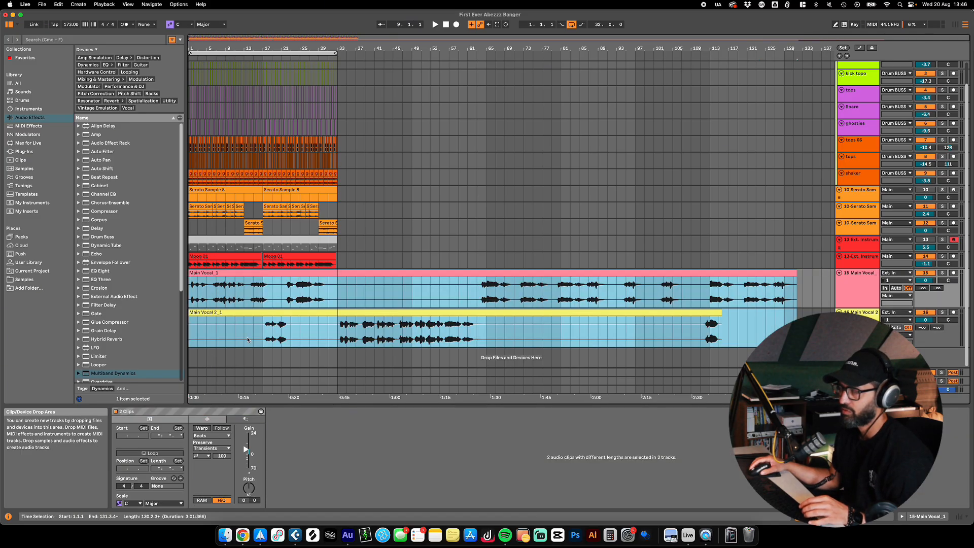
Step: Group the two Main Vocal tracks
scroll(253, 325, up, 5)
scroll(257, 327, down, 2)
scroll(257, 327, left, 3)
scroll(862, 302, up, 3)
scroll(863, 303, down, 3)
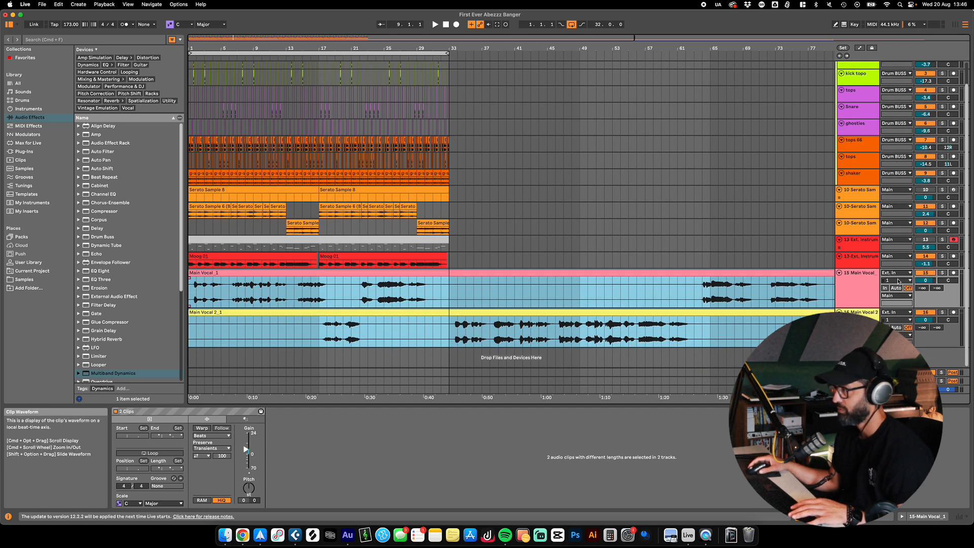
click(861, 289)
shift+click(858, 325)
key(super+g)
scroll(853, 325, down, 3)
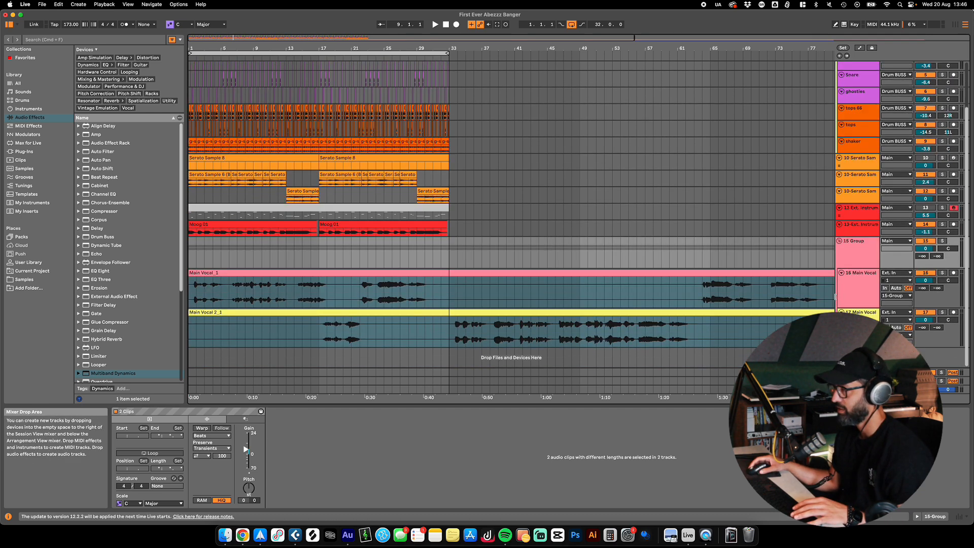
Step: Set the Main Vocal_1 clip's gain to 5 dB and check the gain of the Main Vocal 2_1 clip
click(856, 252)
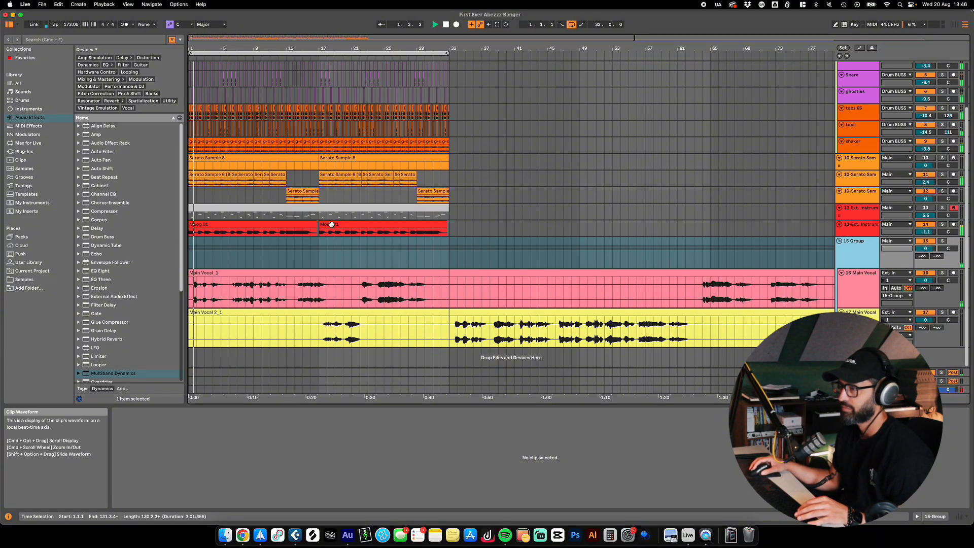
click(300, 343)
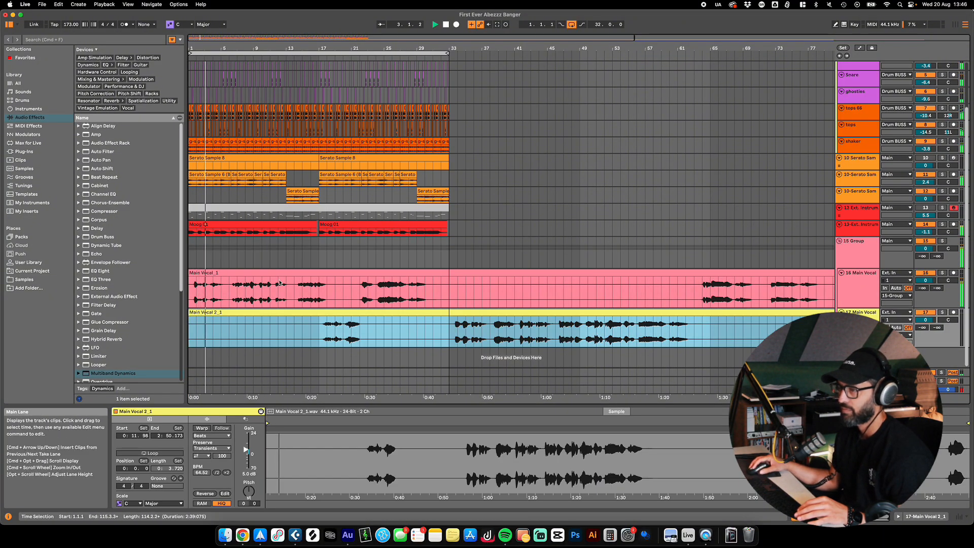
click(294, 273)
double_click(249, 474)
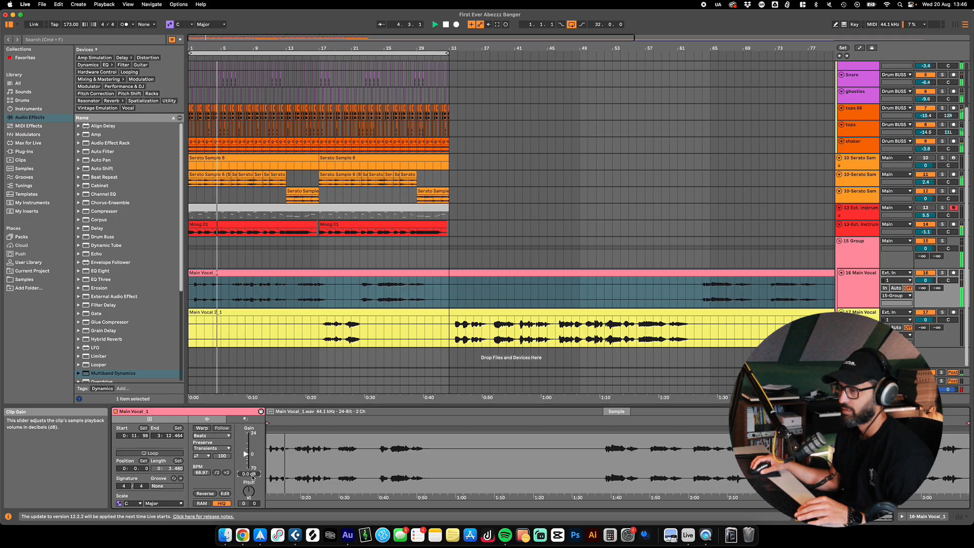
text(5)
key(Return)
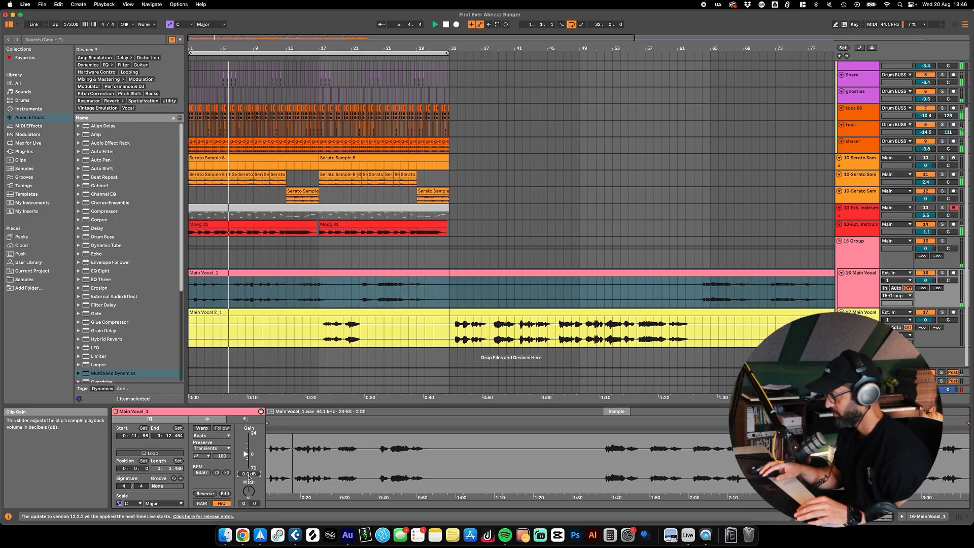
click(315, 316)
click(247, 474)
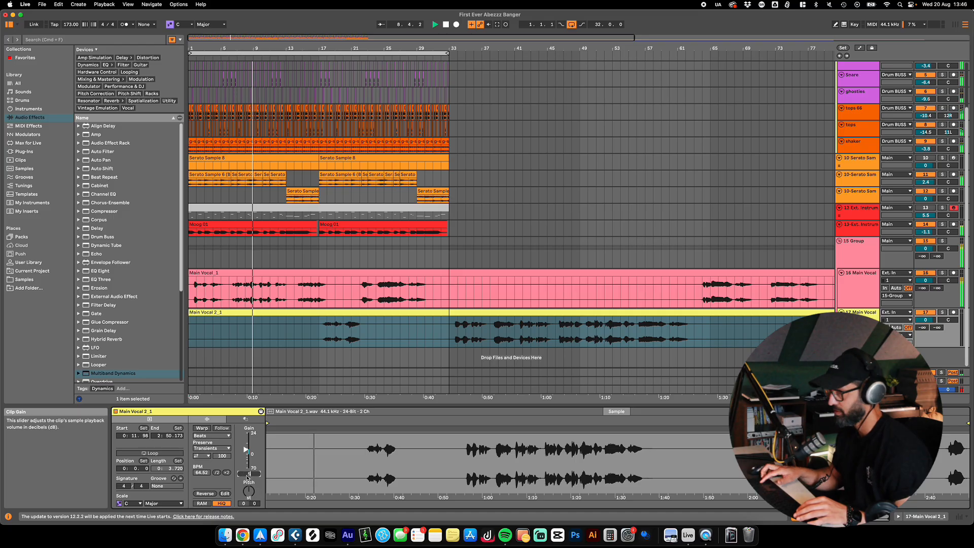
click(316, 340)
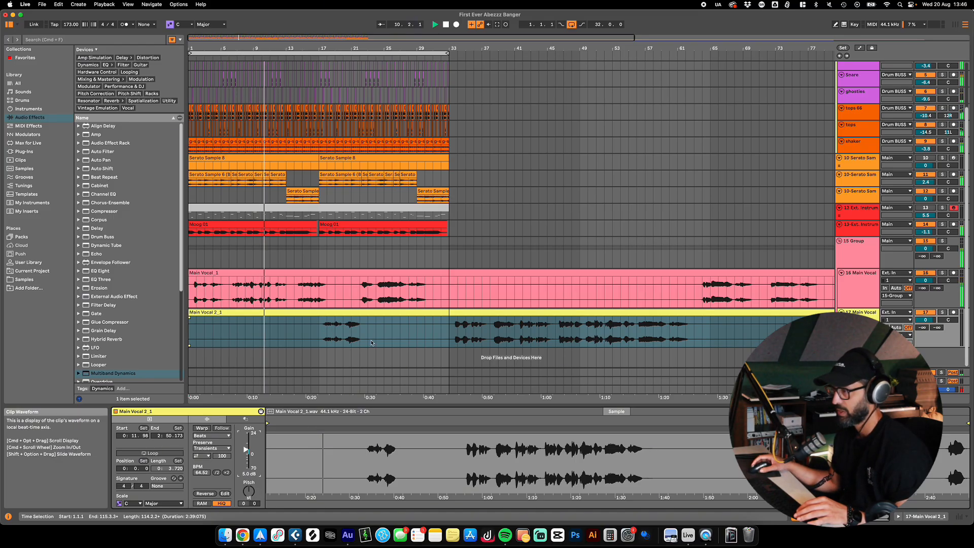
Step: Recolour the Main Vocal 2_1 clip and its track in the same pink as the first vocal
click(864, 263)
click(863, 290)
shift+click(860, 330)
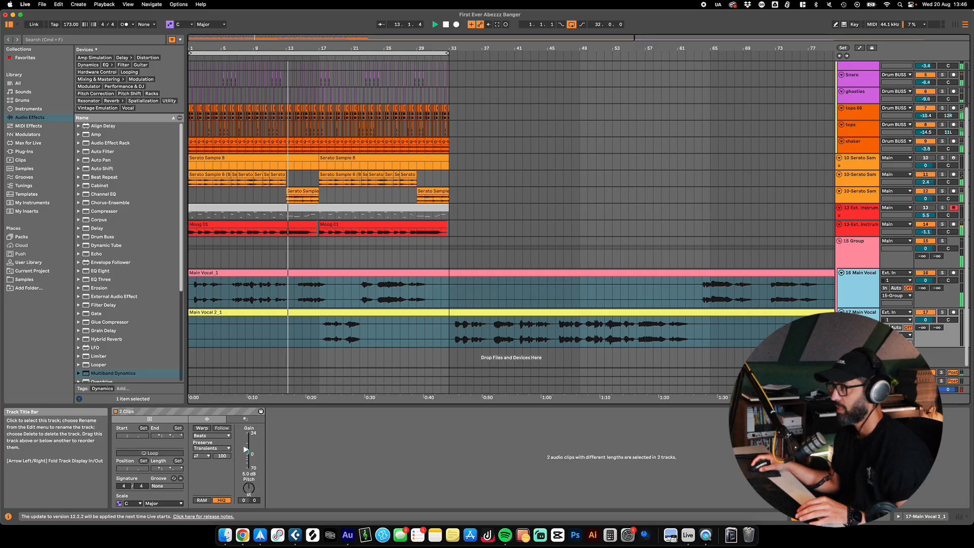
right_click(860, 330)
click(777, 212)
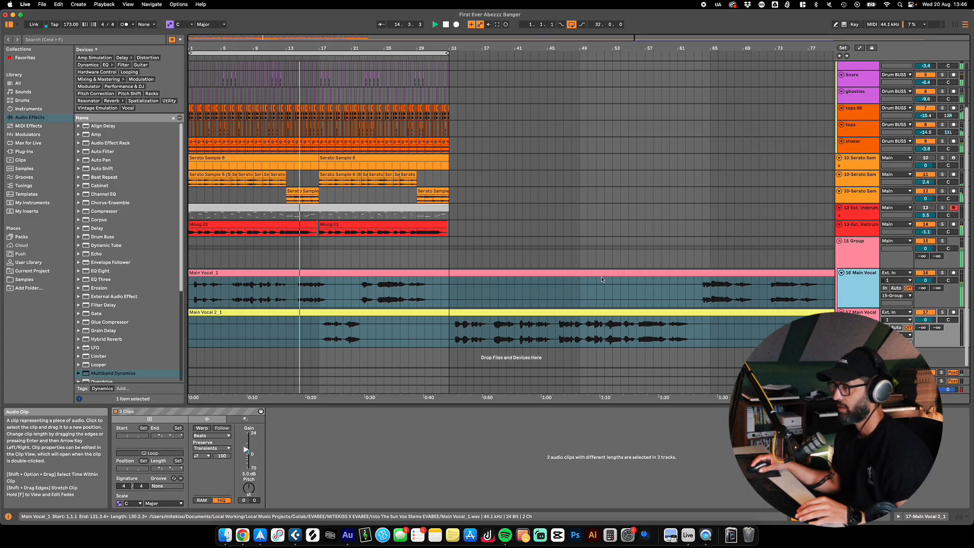
click(624, 313)
right_click(623, 313)
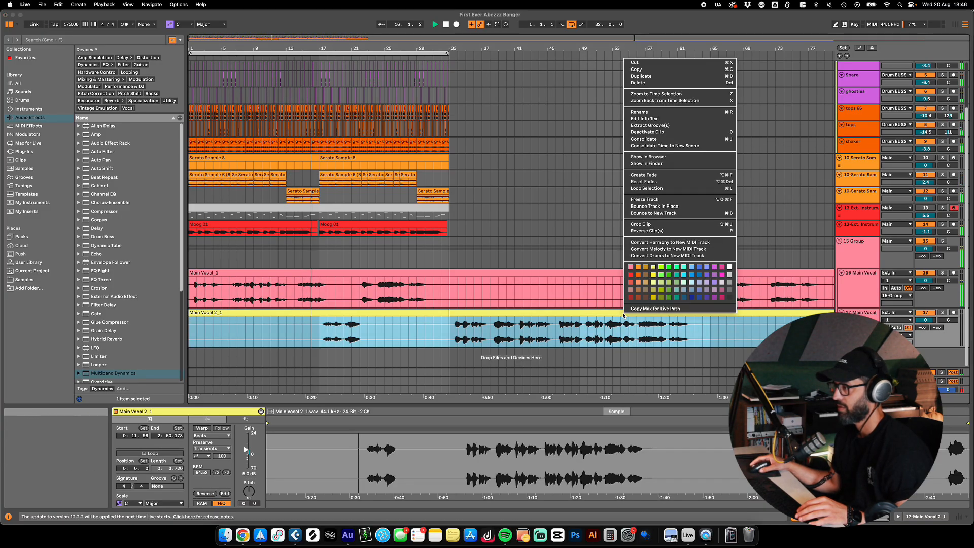
click(630, 274)
click(490, 225)
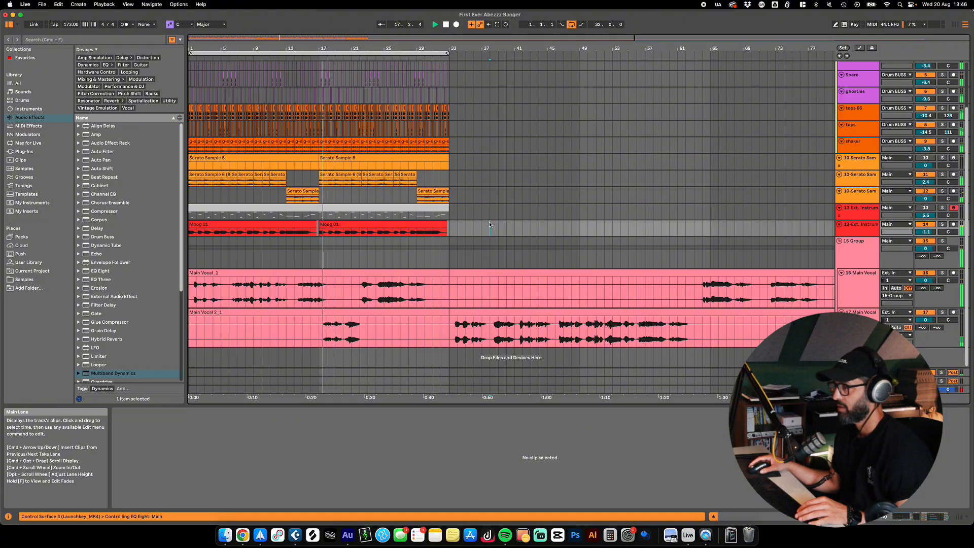
Step: Examine how both vocal clips line up with the 32-bar loop during playback
drag(264, 48, 270, 109)
scroll(270, 320, up, 3)
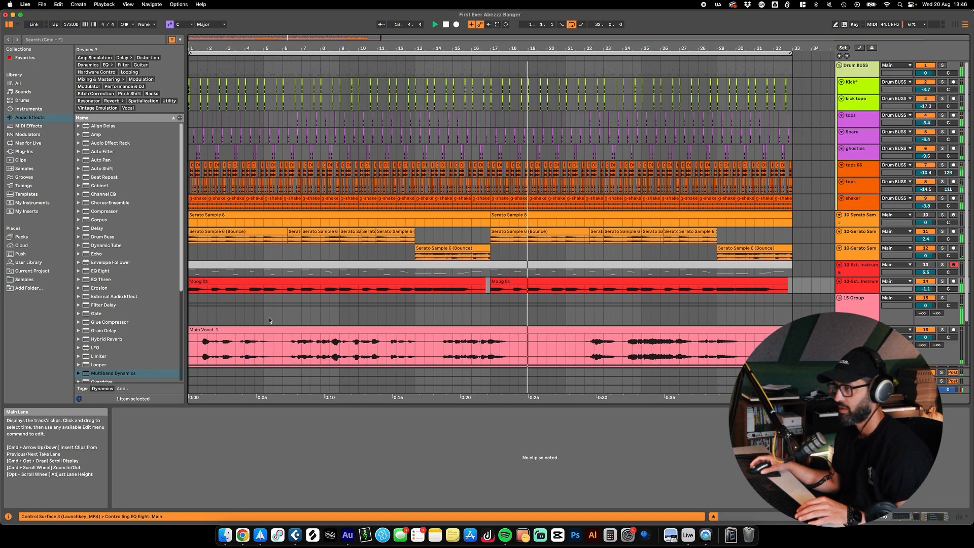
scroll(374, 313, down, 3)
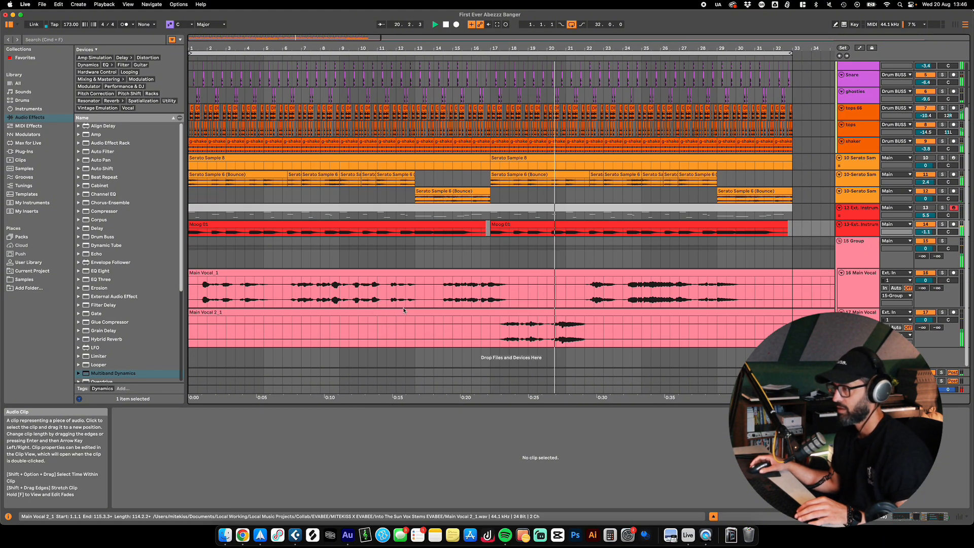
scroll(375, 319, down, 3)
scroll(348, 310, up, 1)
scroll(393, 309, up, 2)
scroll(394, 309, down, 2)
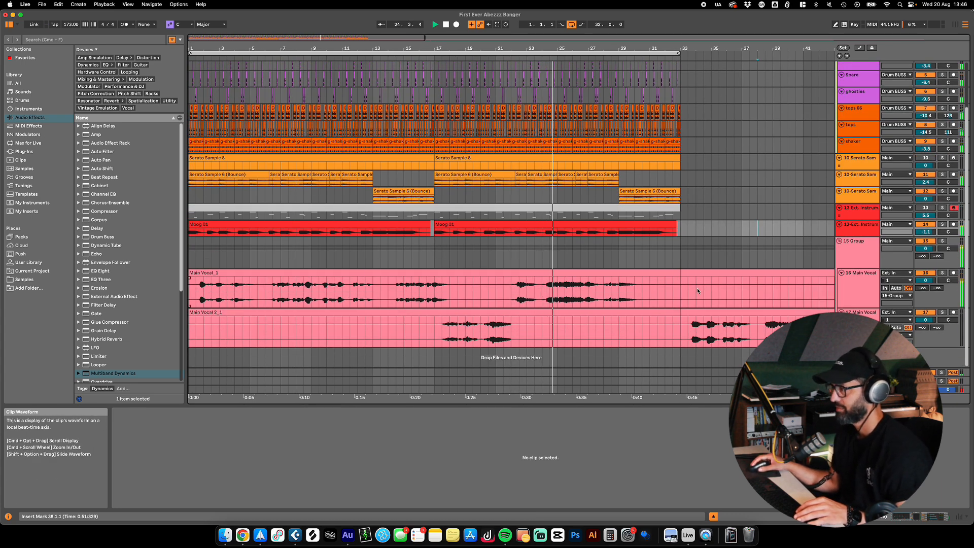
click(688, 276)
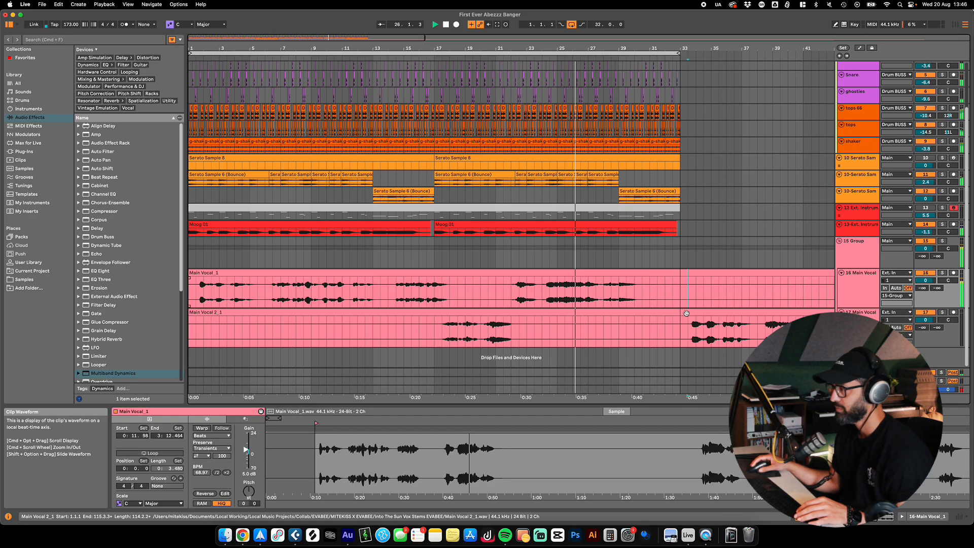
Step: Rename the vocal group as Main Take
click(843, 258)
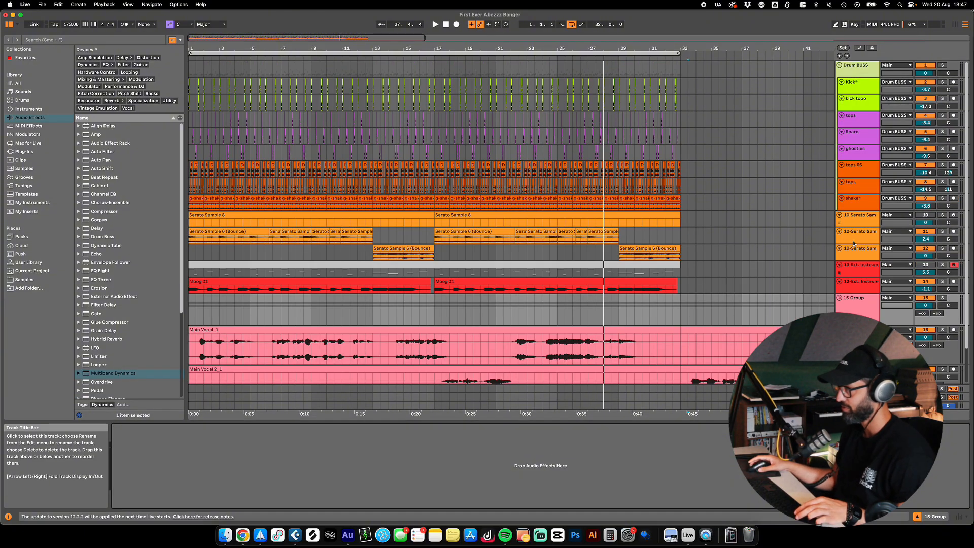
scroll(860, 314, down, 3)
click(858, 259)
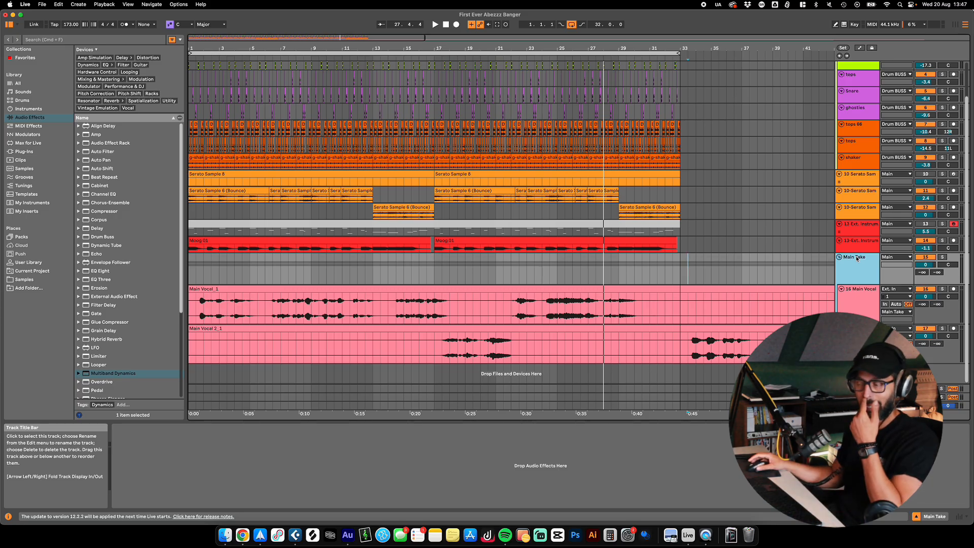
click(119, 40)
text(sc)
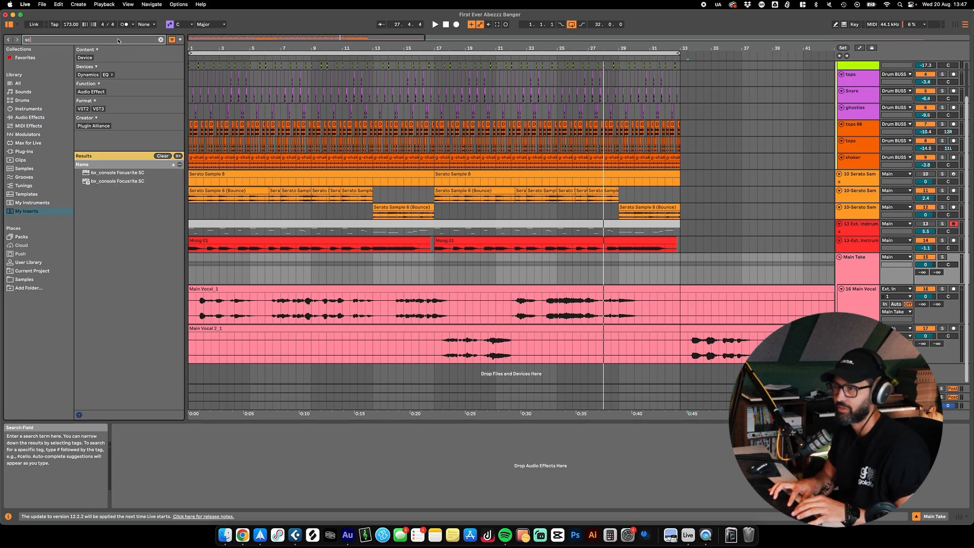
text(ehp)
key(BackSpace)
key(BackSpace)
key(BackSpace)
text(h)
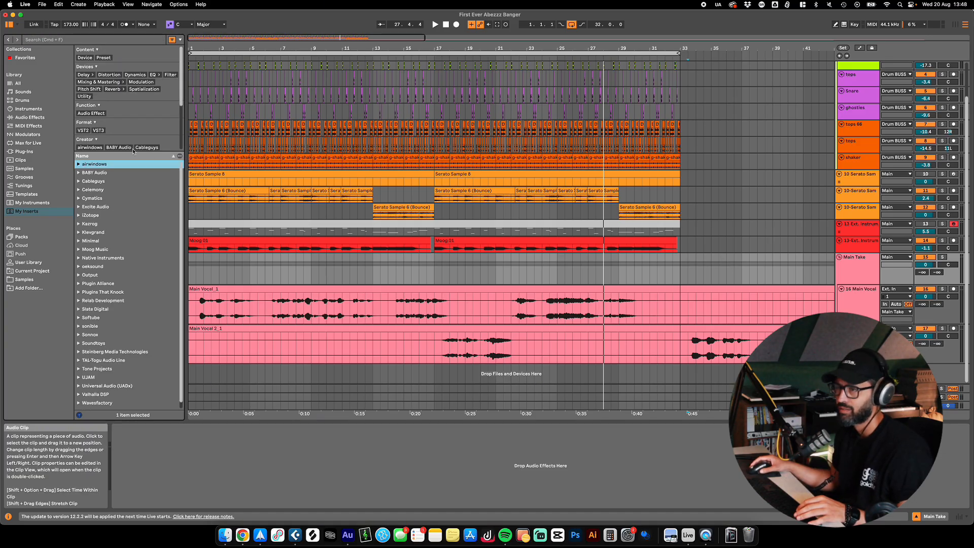
scroll(127, 303, down, 1)
scroll(127, 303, down, 1)
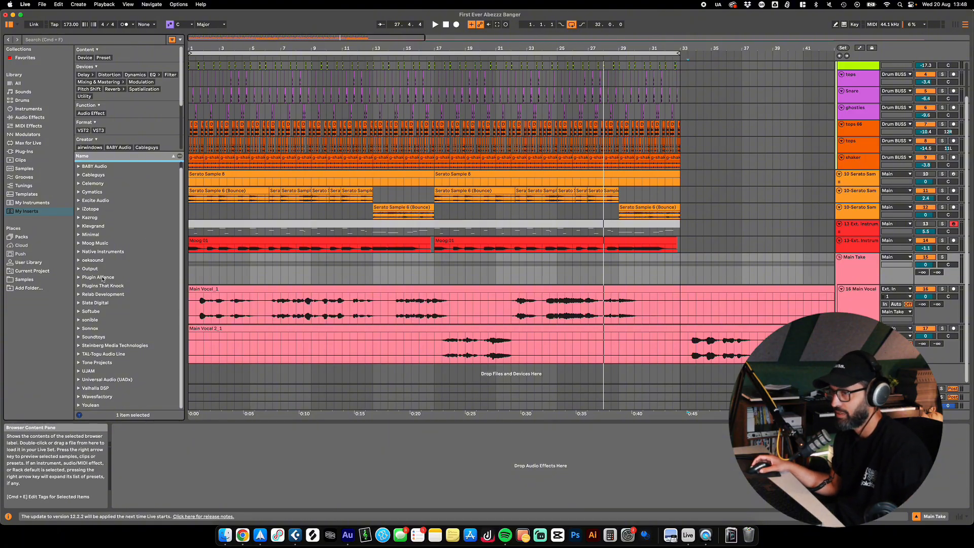
Step: Search the inserts for "focus" and load bx_console Focusrite SC on the Main Take group
click(81, 41)
text(focus)
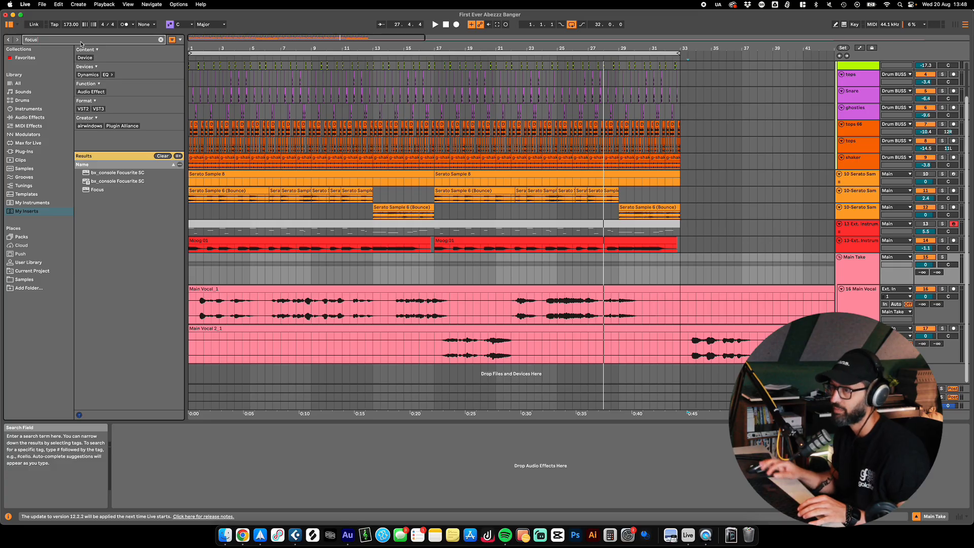
click(116, 184)
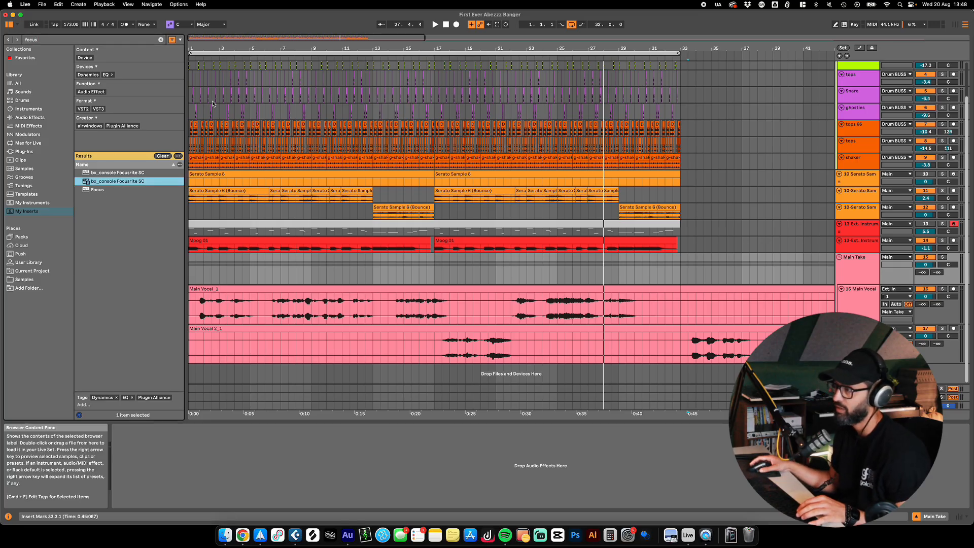
key(Return)
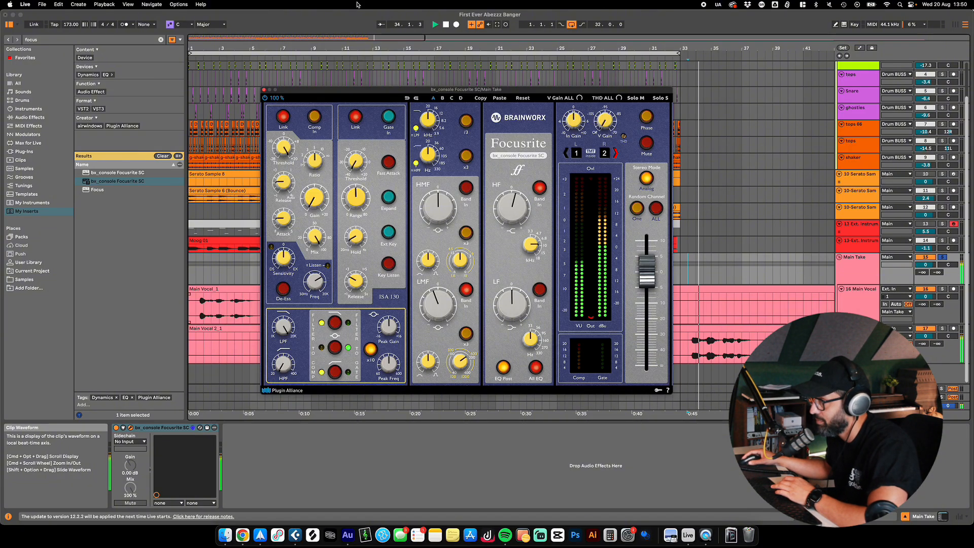
Step: Play the vocals from bar 1 and raise the high-pass filter frequency on the Focusrite channel strip
click(197, 57)
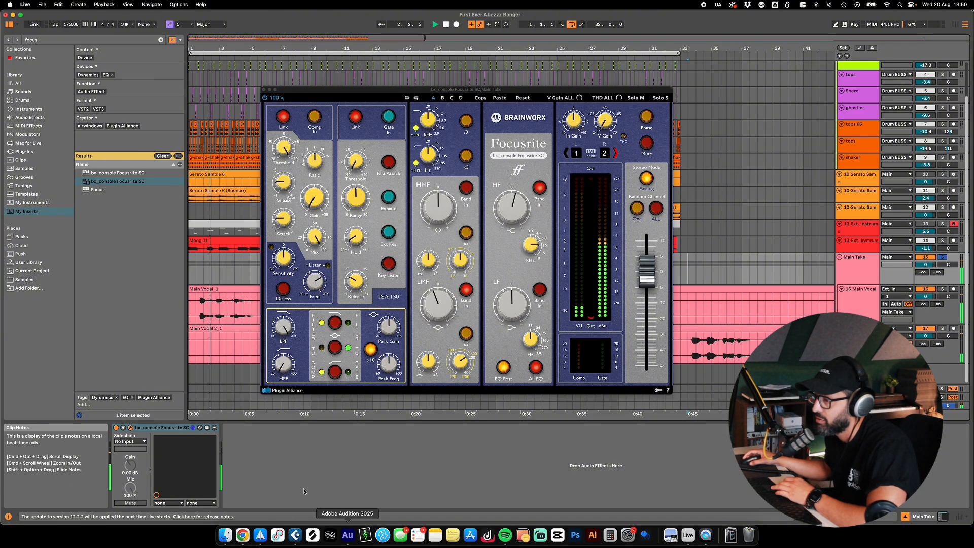
drag(434, 91, 544, 45)
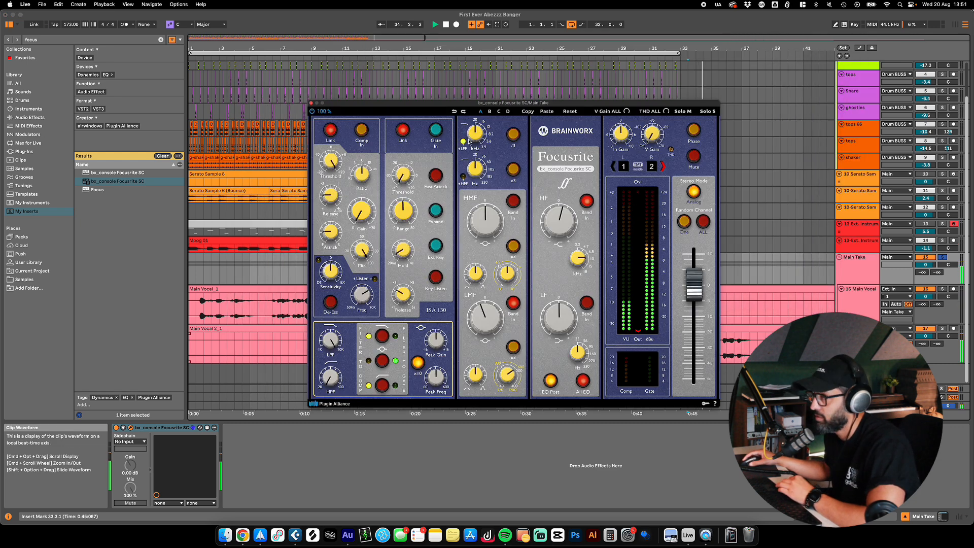
drag(472, 172, 470, 130)
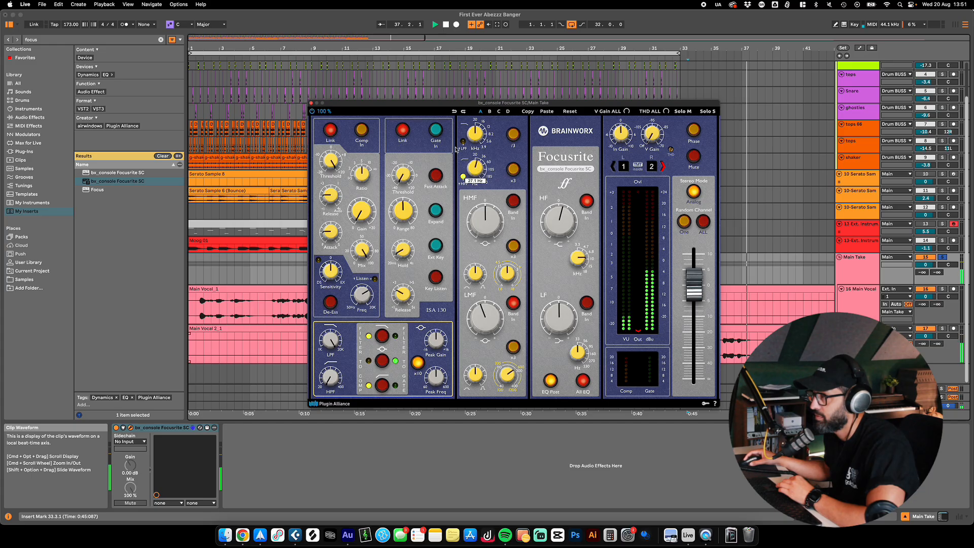
drag(455, 141, 455, 139)
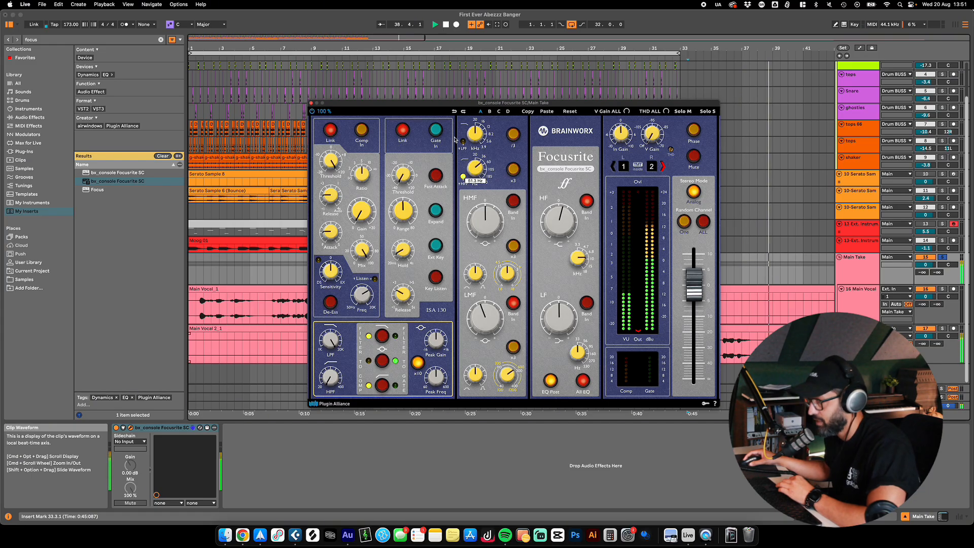
Step: Add a Glue Compressor after the Focusrite strip, with threshold at -12.7 dB and makeup at 8.73 dB
click(91, 40)
text(glue)
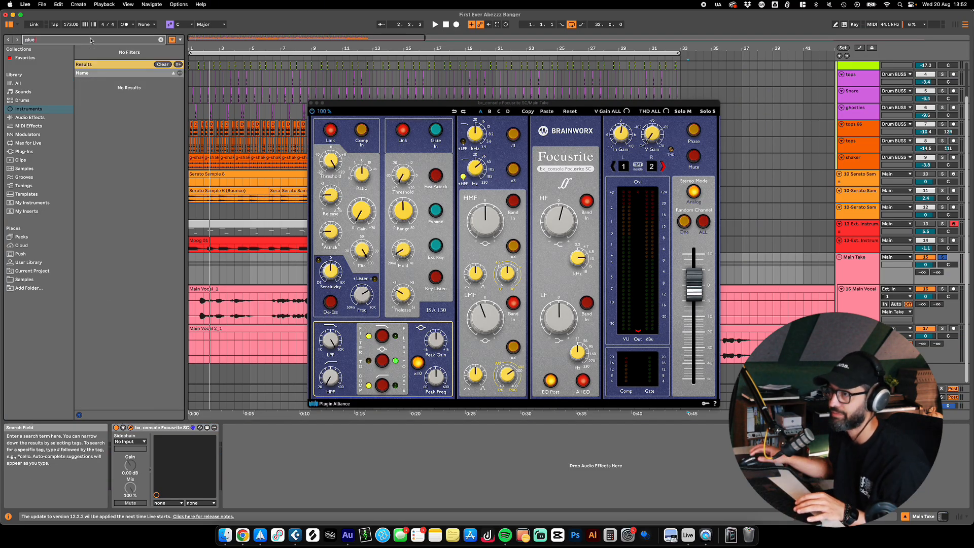
click(30, 118)
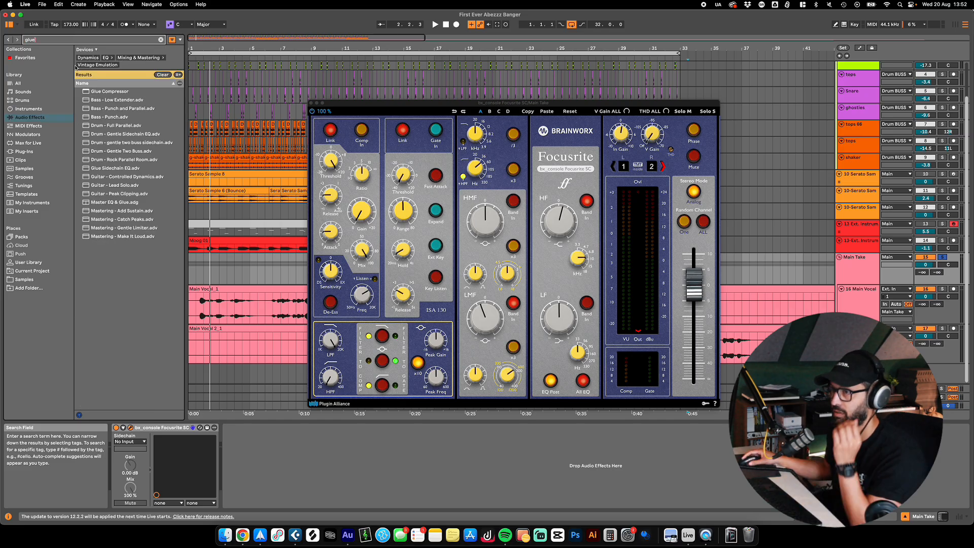
drag(118, 93, 284, 487)
key(space)
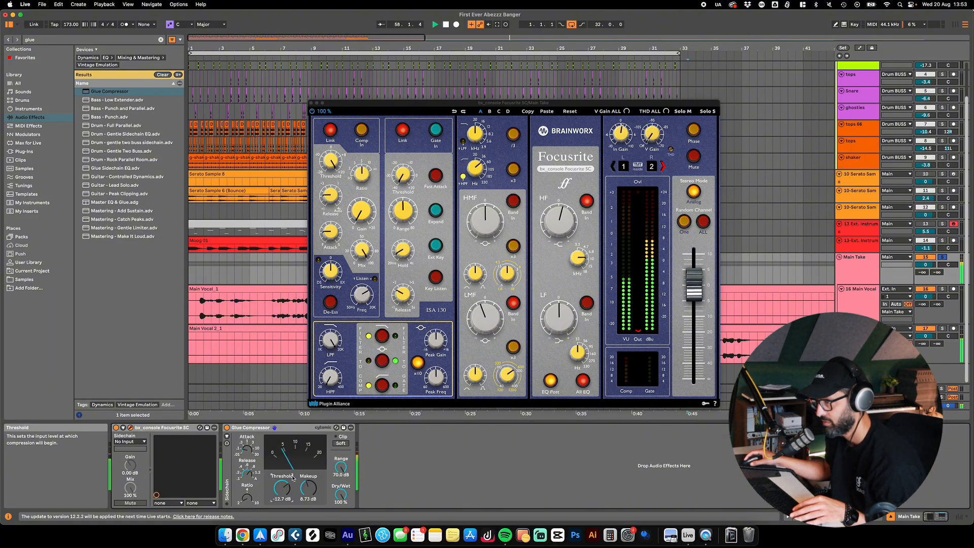
Step: Solo the upper bounced Serato Sample track together with the vocals and lower the Glue Compressor's threshold to -16.2 dB
click(194, 55)
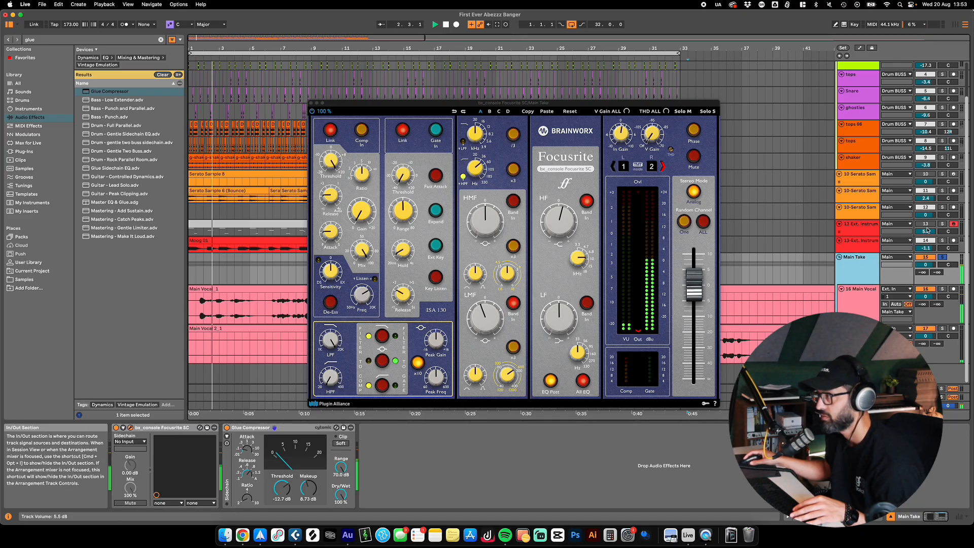
click(943, 207)
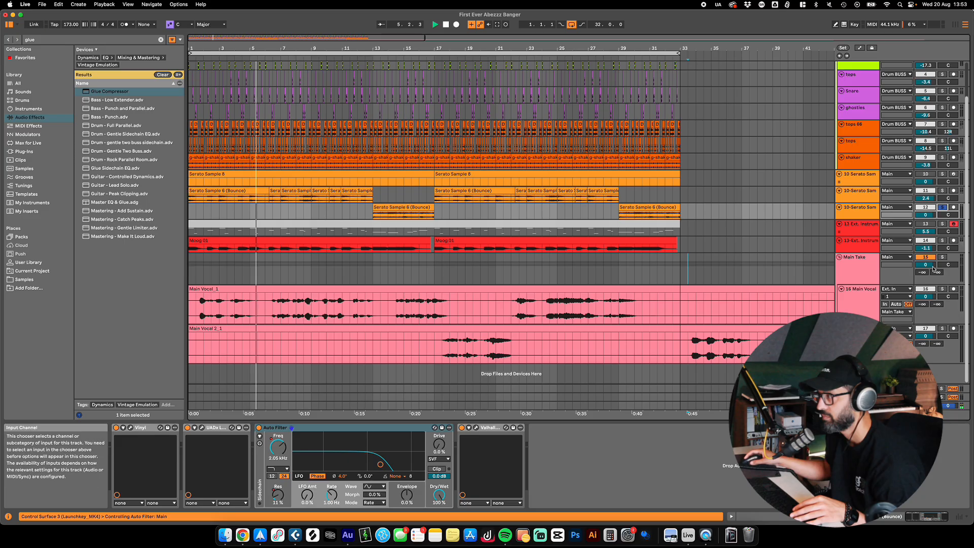
click(942, 190)
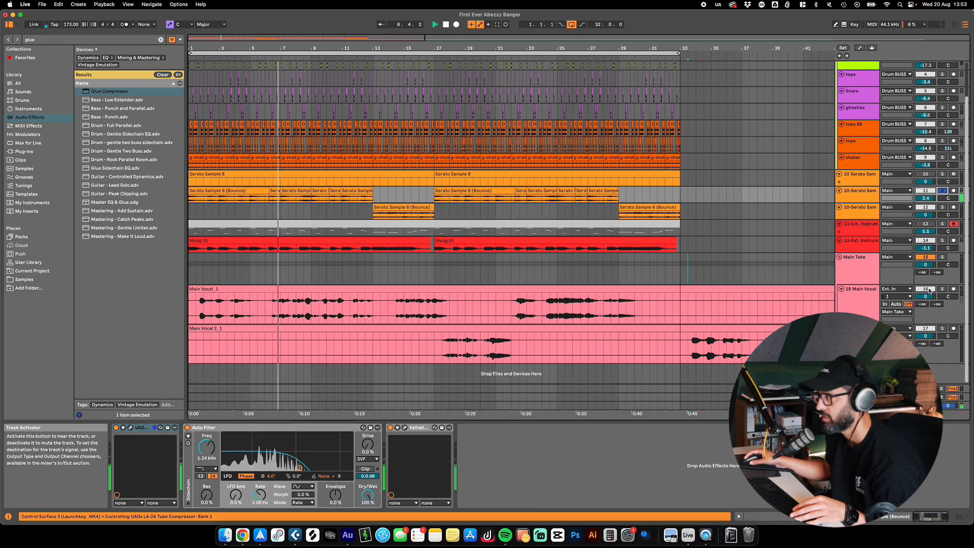
click(943, 289)
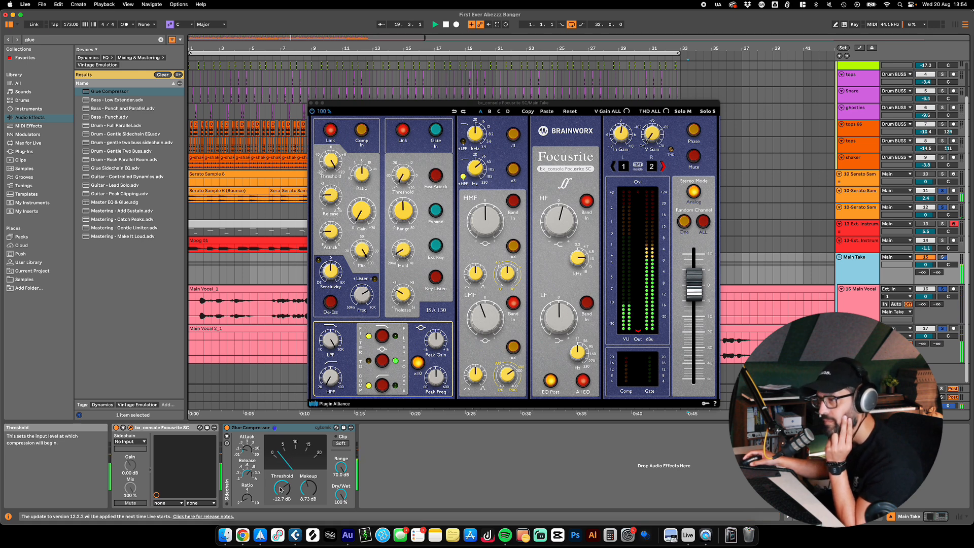
drag(281, 490, 281, 497)
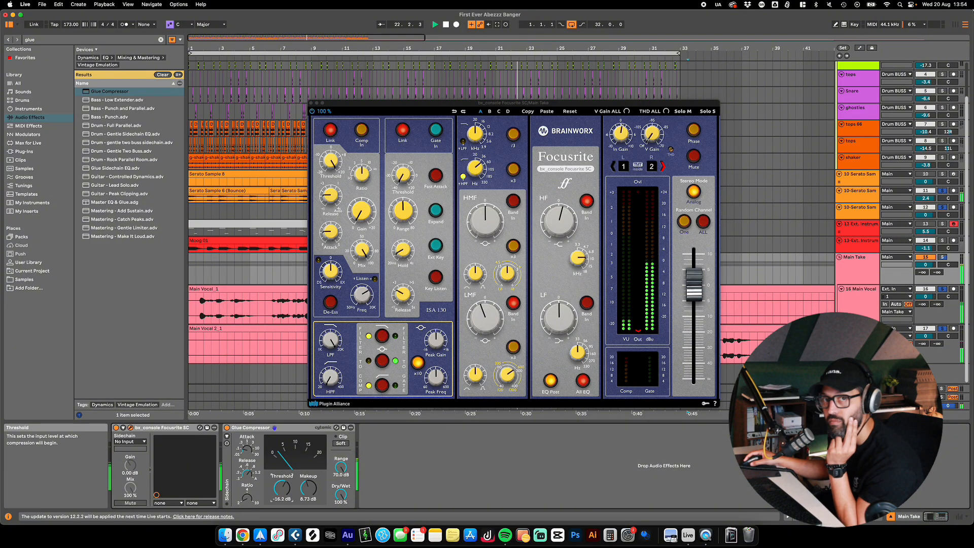
Step: Search the audio effects for "eq", add EQ Eight after the Glue Compressor, expand its display and close the Focusrite window
click(98, 39)
text(eq)
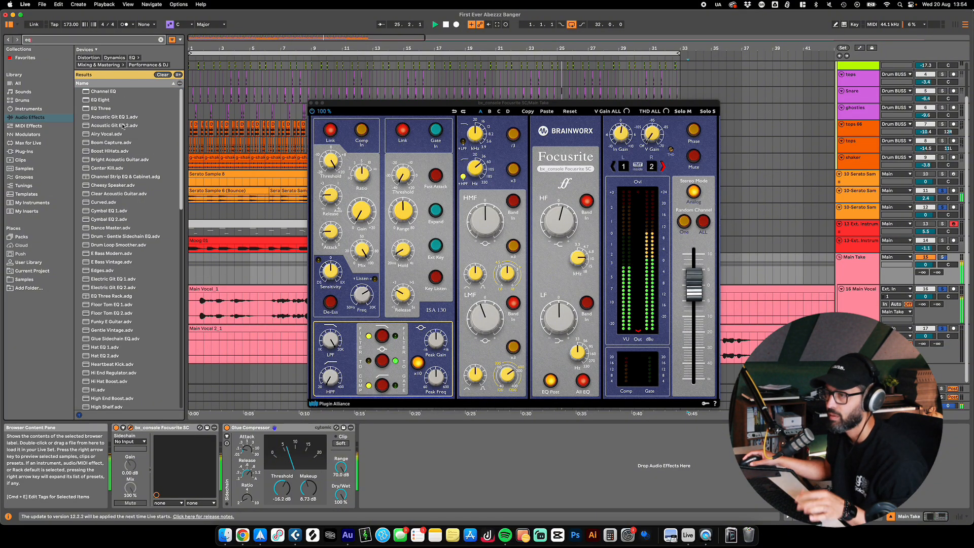
drag(99, 98, 301, 251)
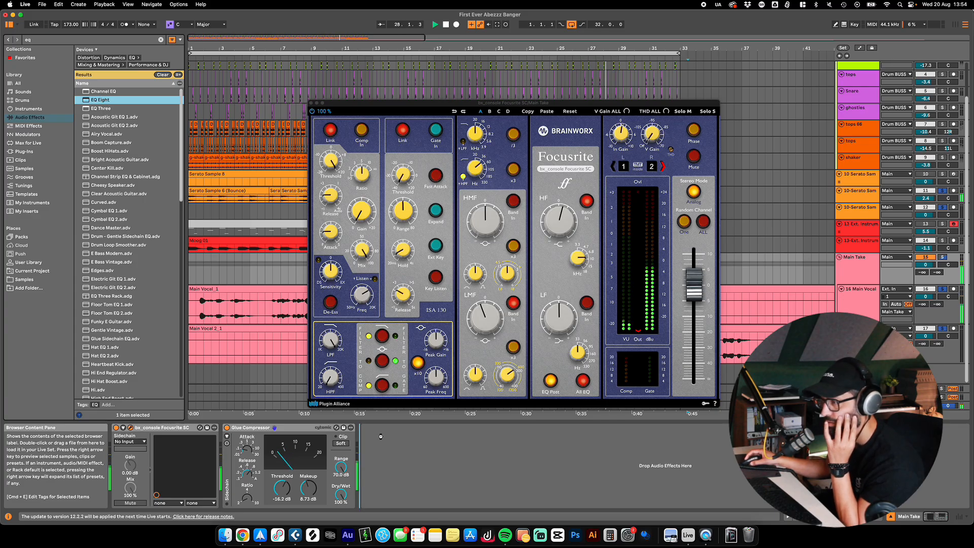
drag(381, 436, 381, 437)
click(568, 437)
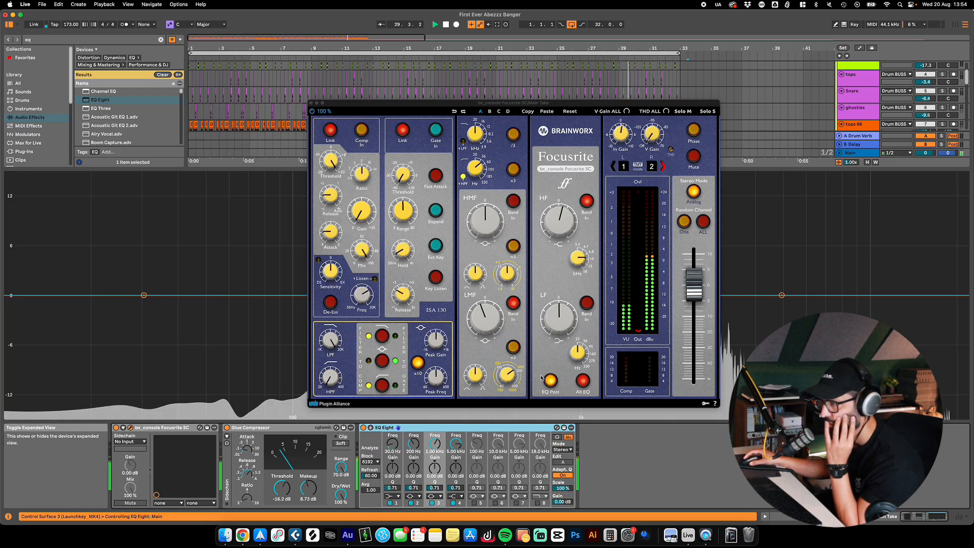
click(311, 103)
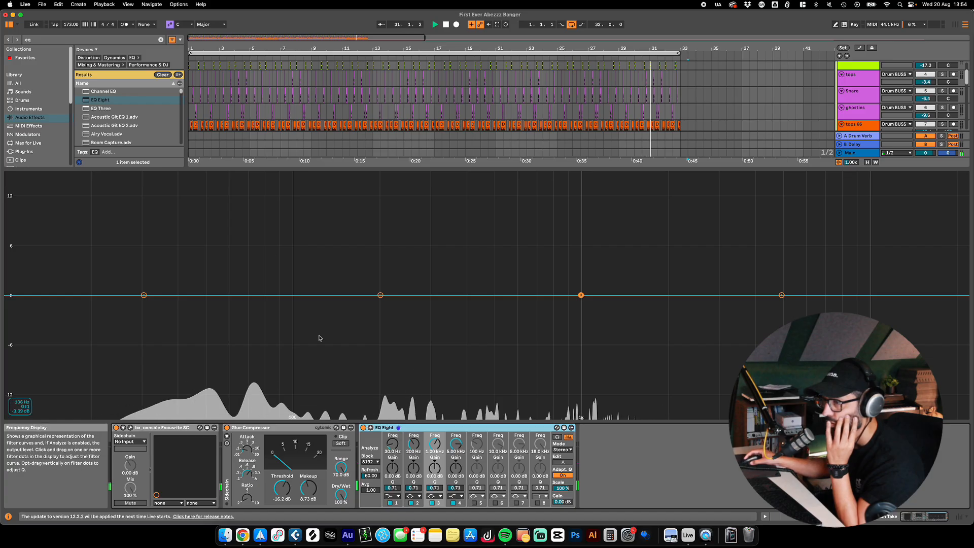
Step: Shape EQ Eight with a -10.7 dB low shelf at 24.2 Hz, a -5.63 dB dip at 61.1 Hz and a 0.75 dB high shelf at 7.21 kHz
drag(380, 295, 240, 291)
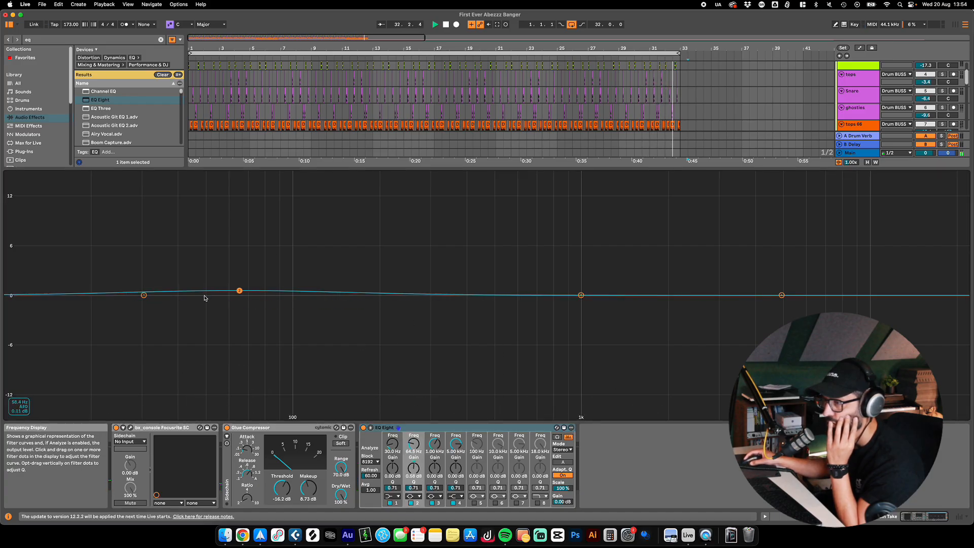
drag(144, 296, 128, 370)
drag(239, 291, 251, 323)
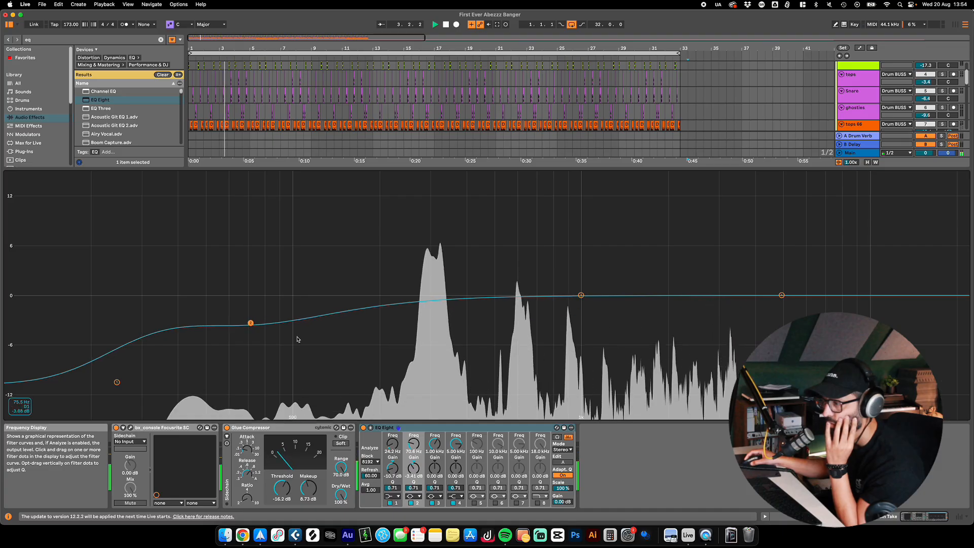
drag(413, 488, 413, 435)
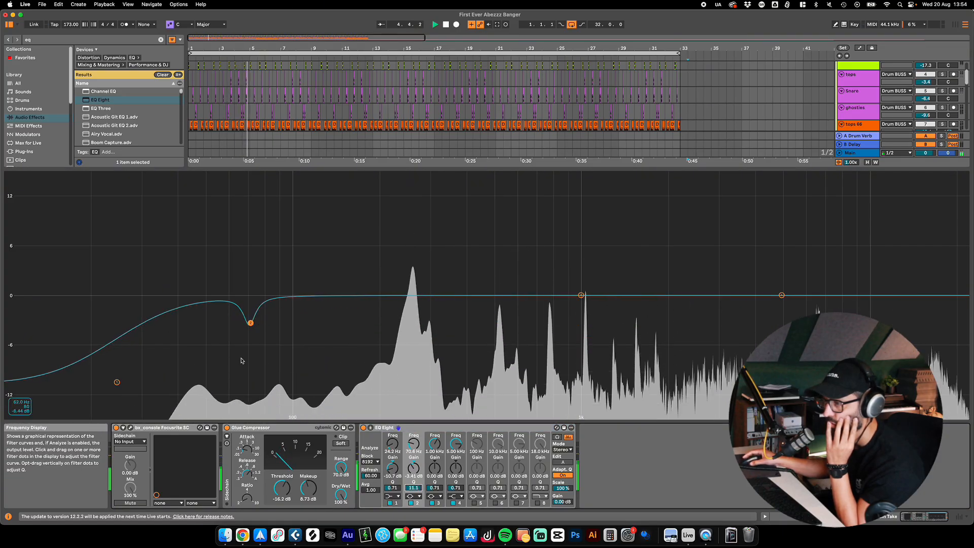
drag(251, 324, 229, 349)
drag(782, 295, 827, 290)
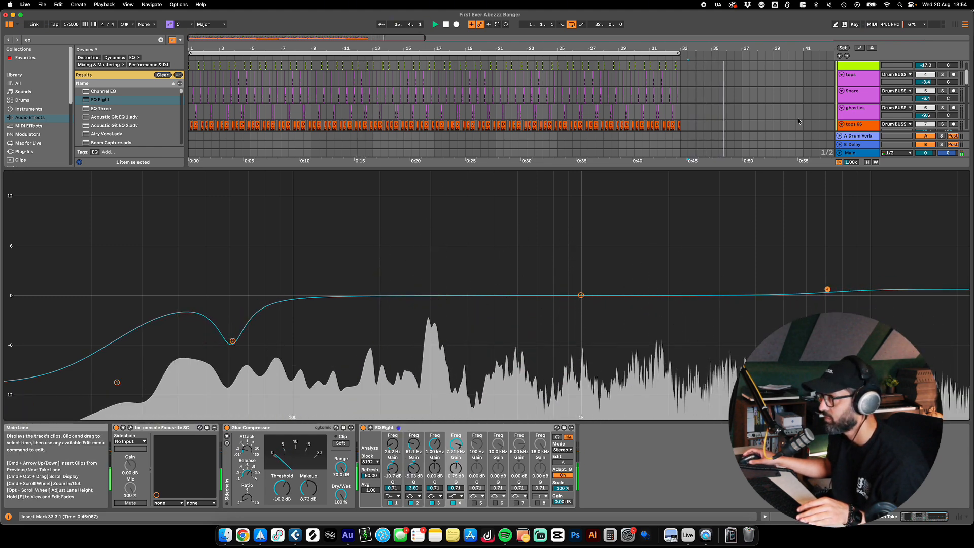
Step: Replay the vocals from bar 1 and dip EQ Eight's third band by 1.64 dB at 578 Hz with a Q of 5.60
scroll(729, 124, down, 5)
scroll(729, 124, up, 5)
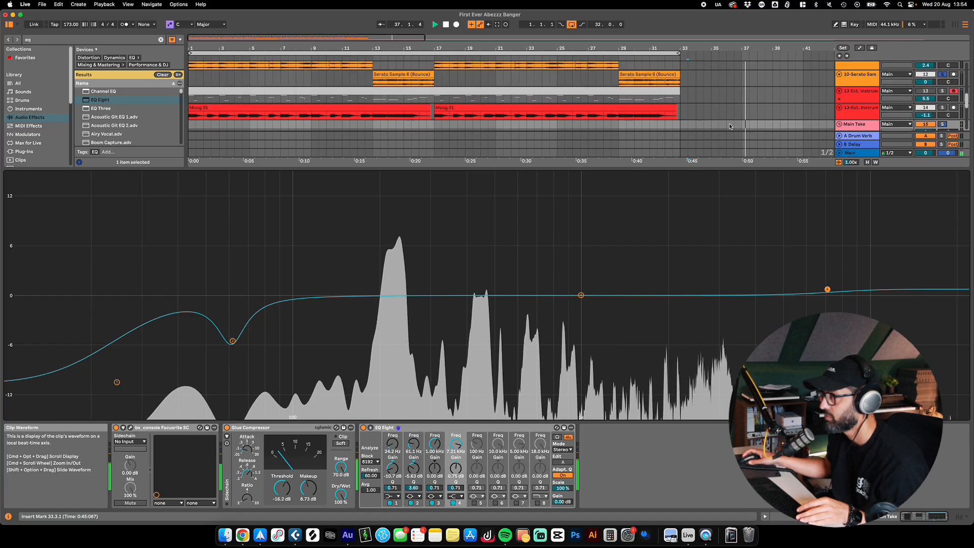
click(191, 59)
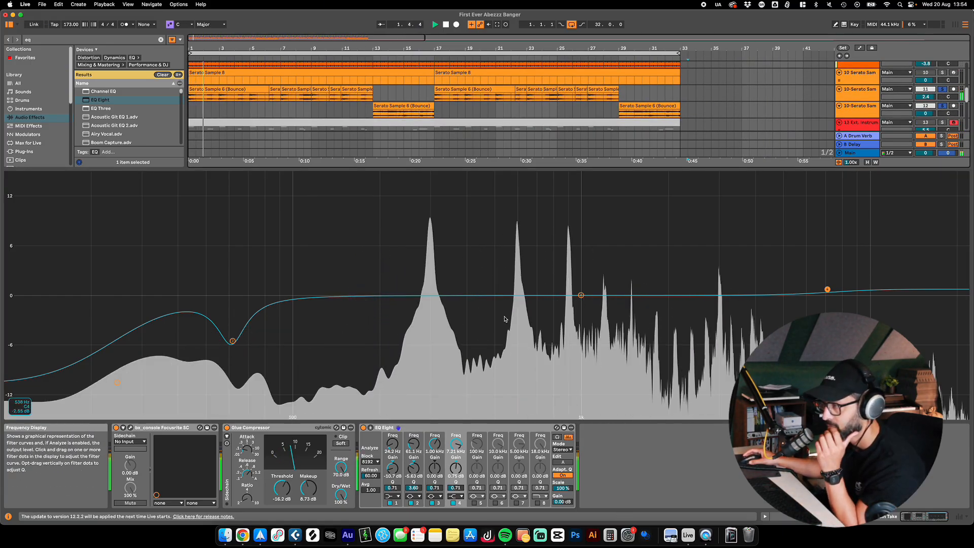
drag(586, 293, 548, 325)
drag(454, 319, 513, 308)
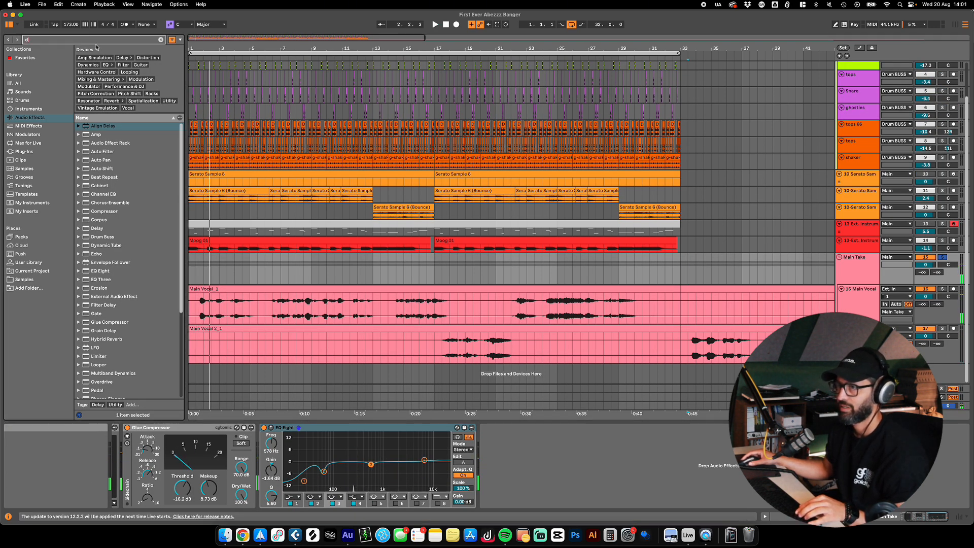
Step: Search the audio effects for "de ess", load the De-esser preset after EQ Eight and play from the start
text(de ess)
key(Return)
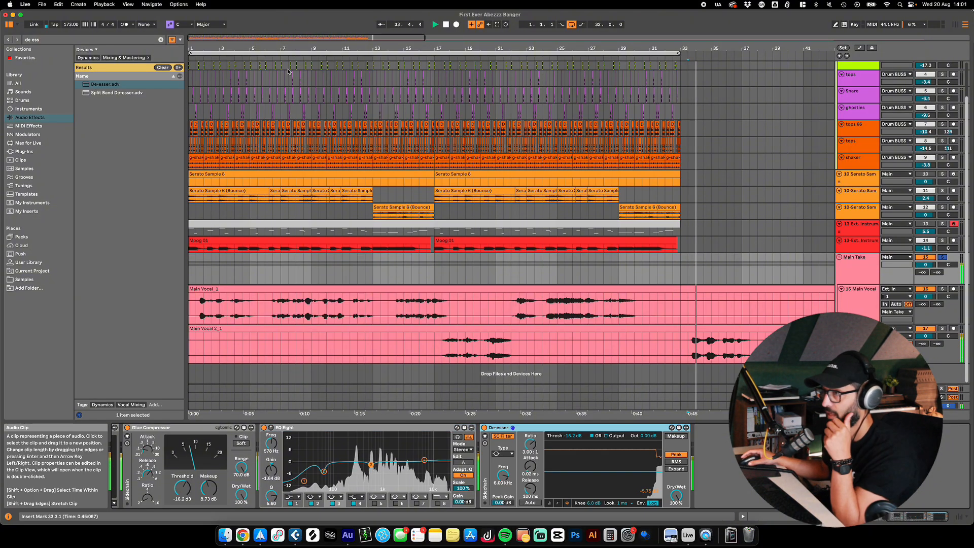
click(194, 59)
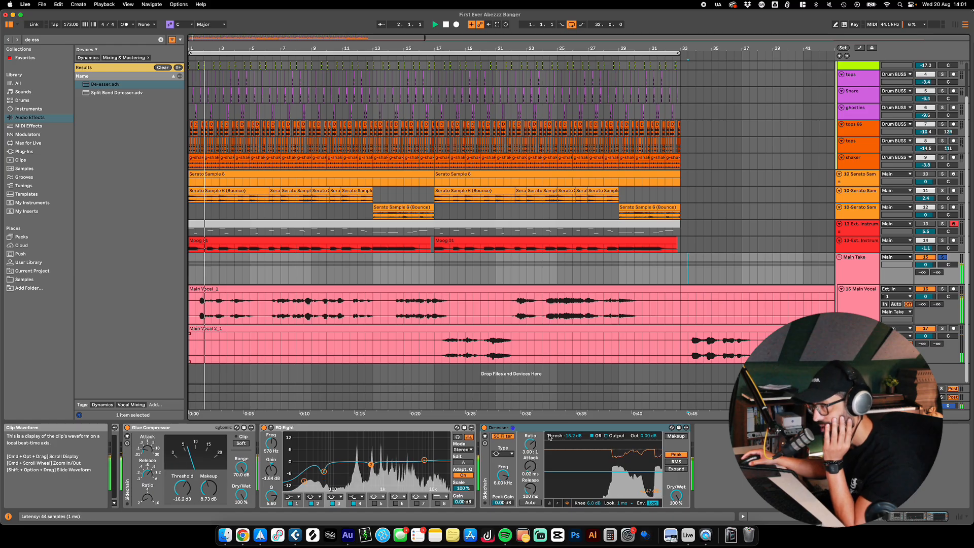
Step: Change the De-esser's sidechain filter type, listen to the sidechain signal and set the filter frequency to 6.49 kHz
click(501, 454)
click(502, 468)
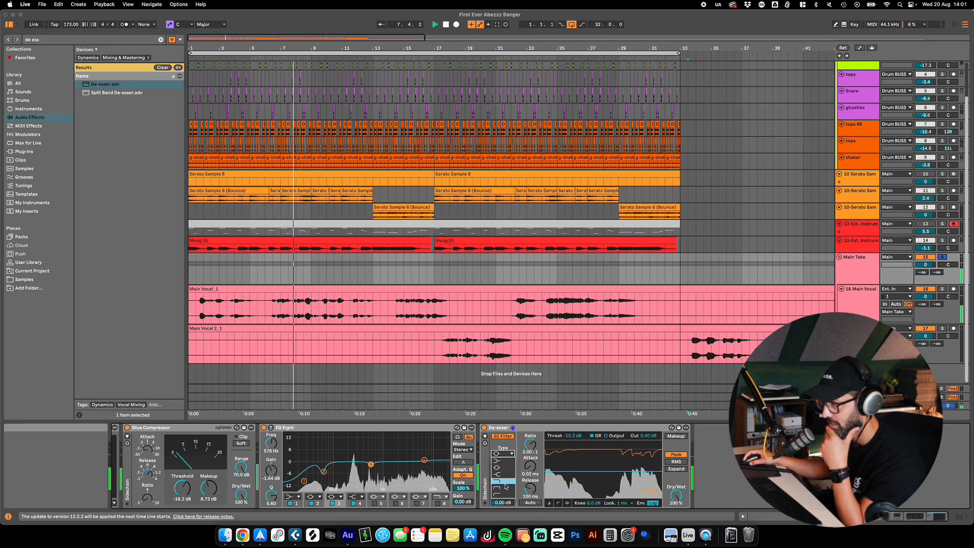
click(505, 490)
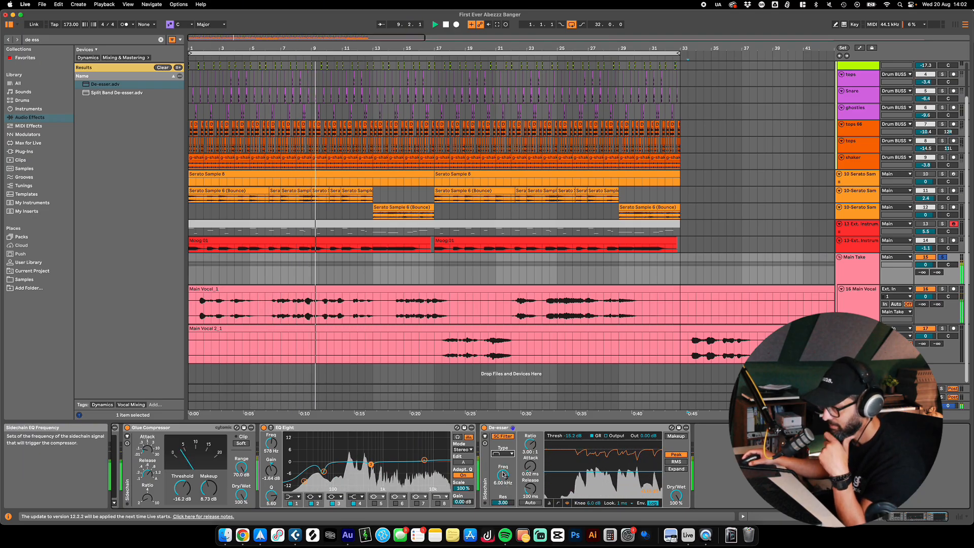
drag(503, 476, 503, 467)
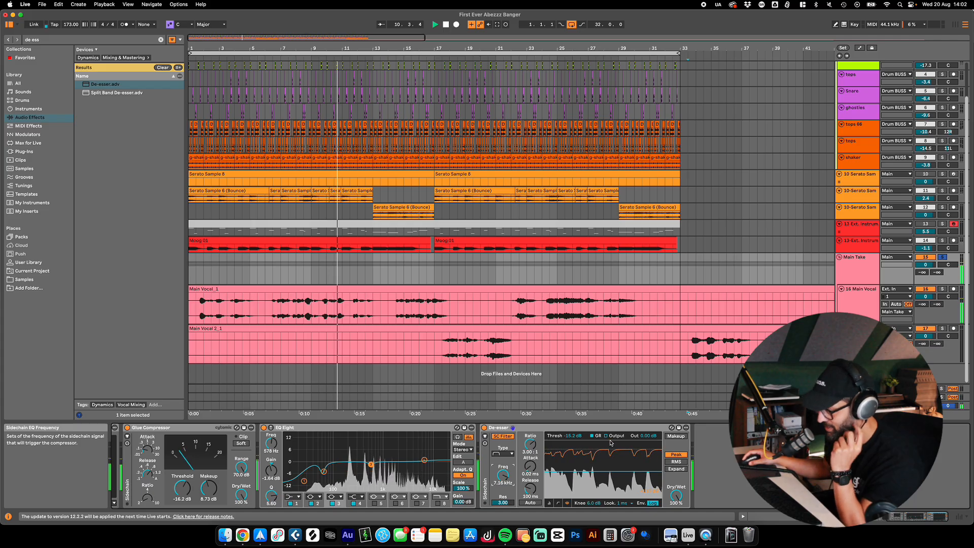
click(486, 444)
drag(503, 476, 503, 483)
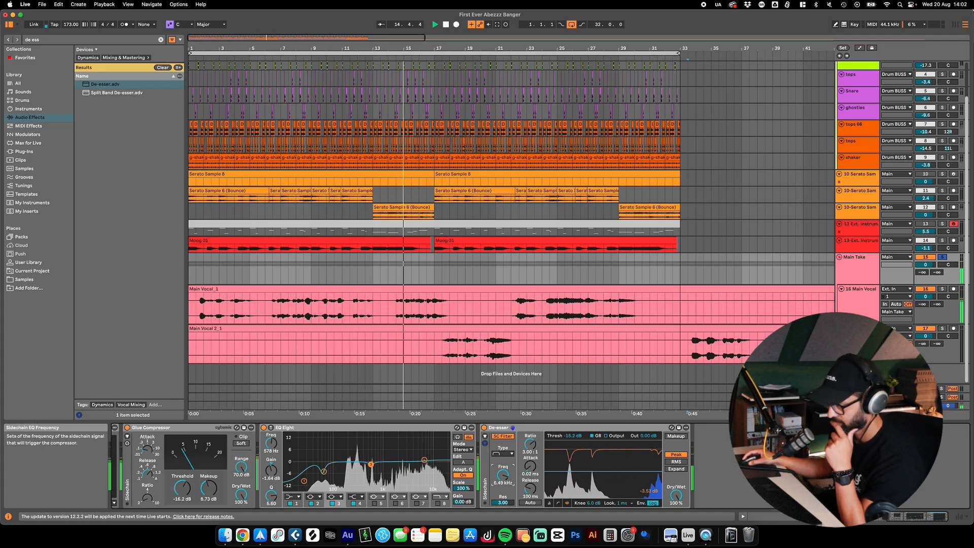
Step: Fine-tune the De-esser to a 1.94:1 ratio, a -17.7 dB threshold and a 7.16 kHz sidechain frequency while replaying from the start
drag(530, 444, 553, 450)
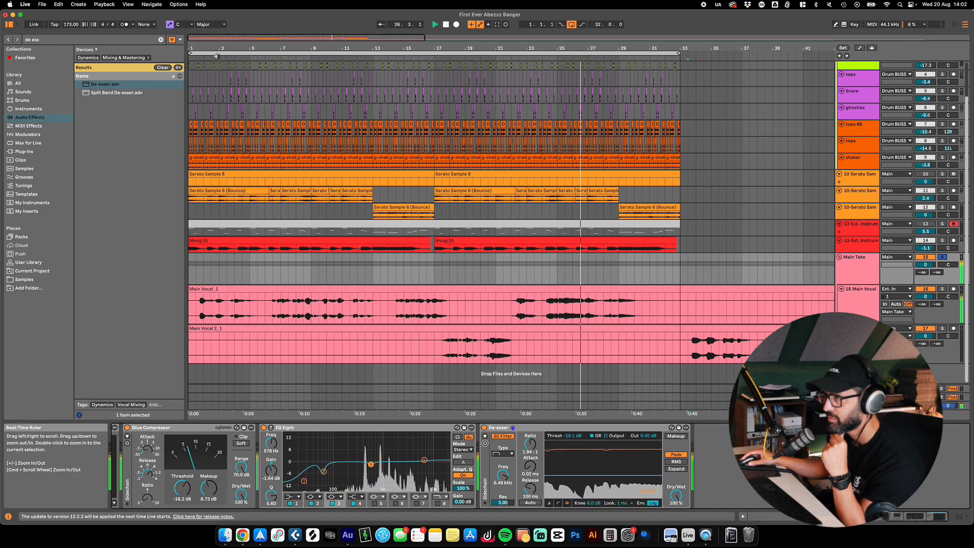
click(193, 57)
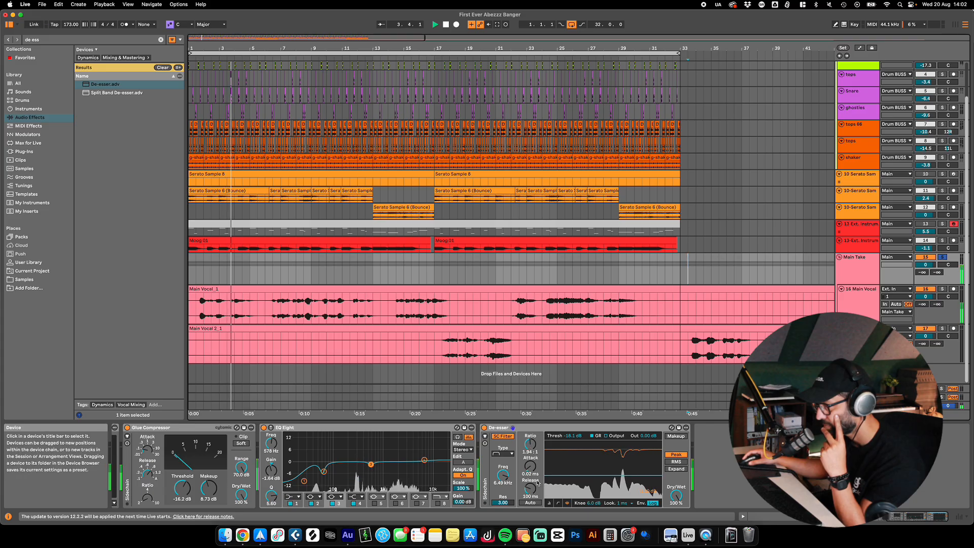
drag(568, 436, 568, 430)
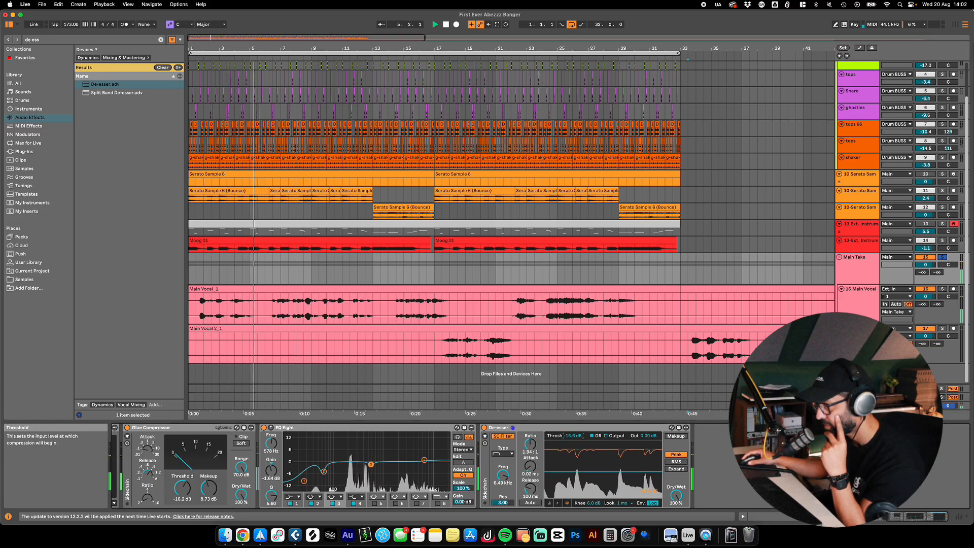
drag(567, 435, 567, 437)
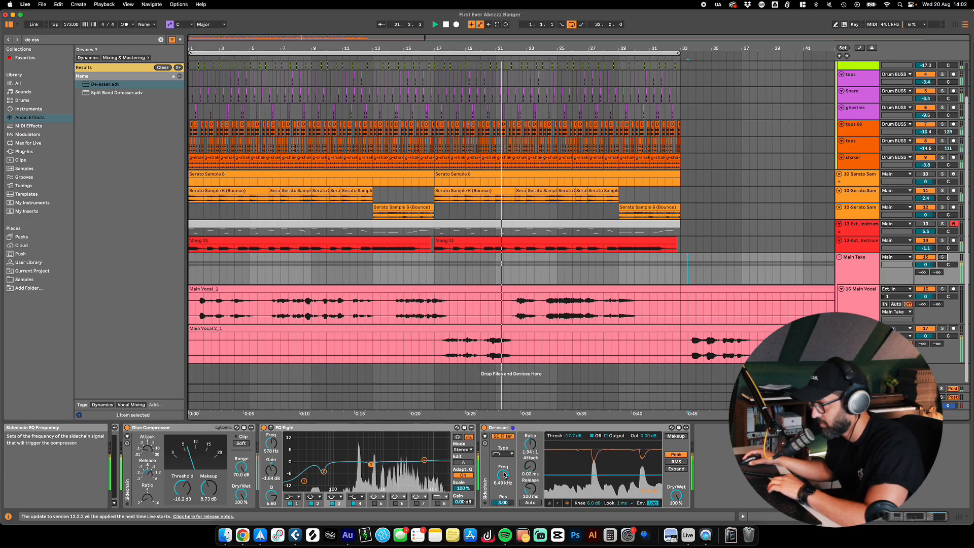
drag(505, 477, 505, 483)
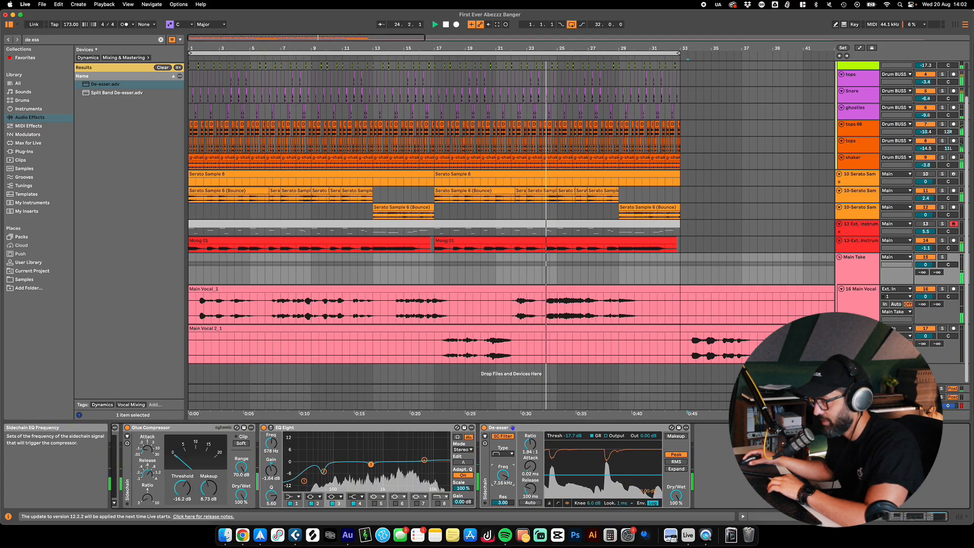
click(193, 58)
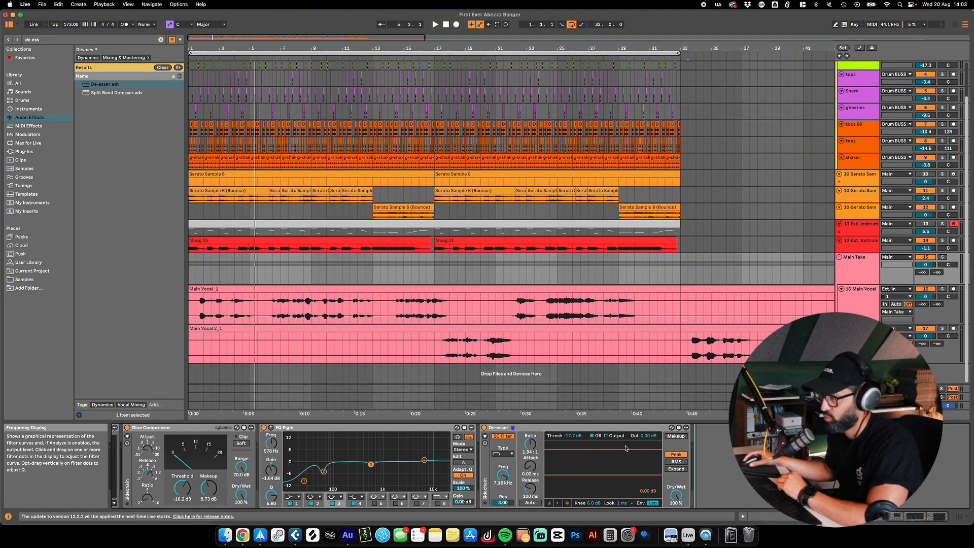
Step: Search the audio effects for "eq", add a second EQ Eight after the De-esser and replay from the start
key(super+f)
text(eq)
drag(101, 100, 570, 307)
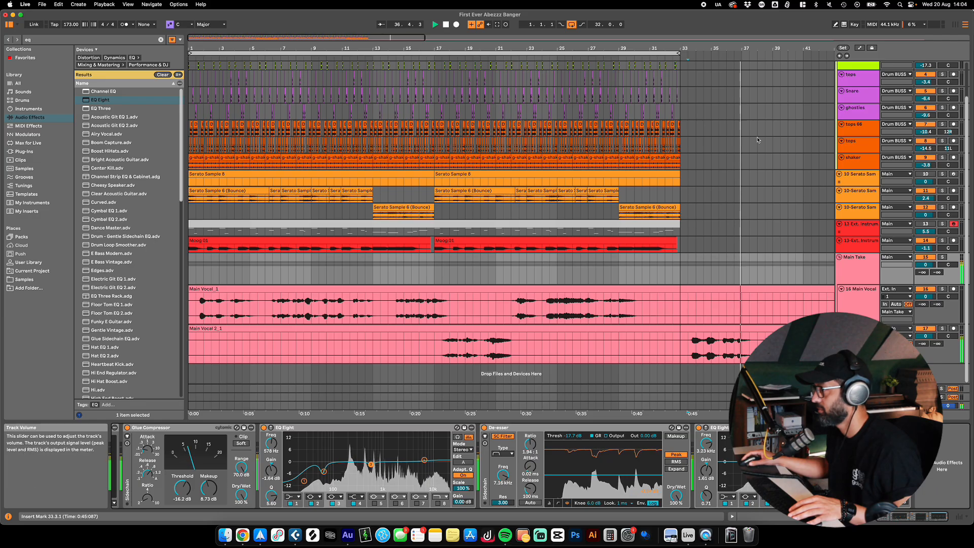
key(Home)
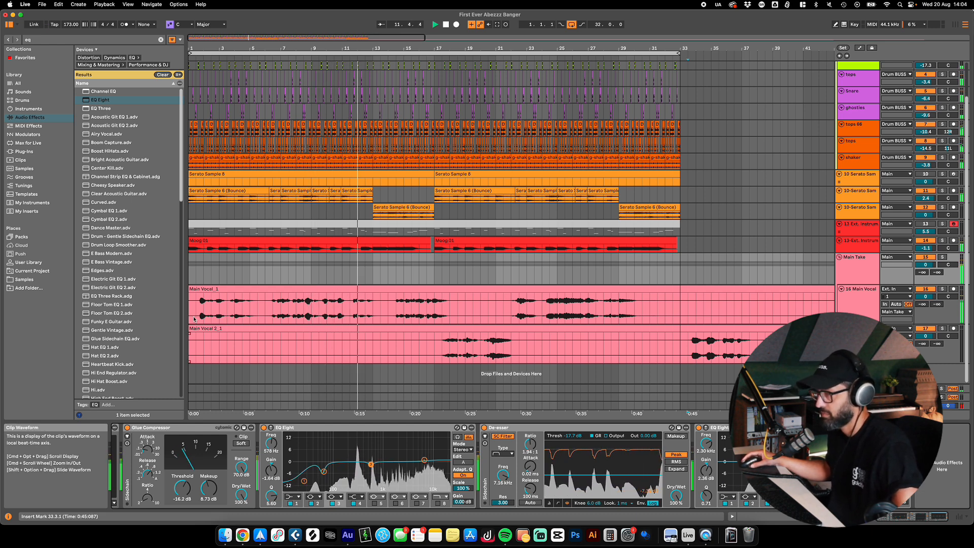
Step: Select the 16 Main Vocal_1 track and increase its height to enlarge the waveform
click(268, 290)
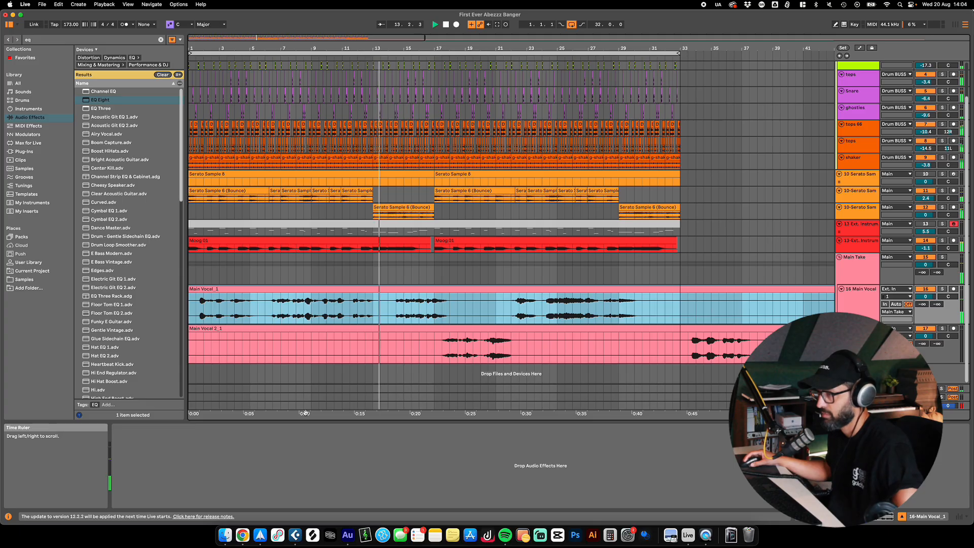
click(296, 345)
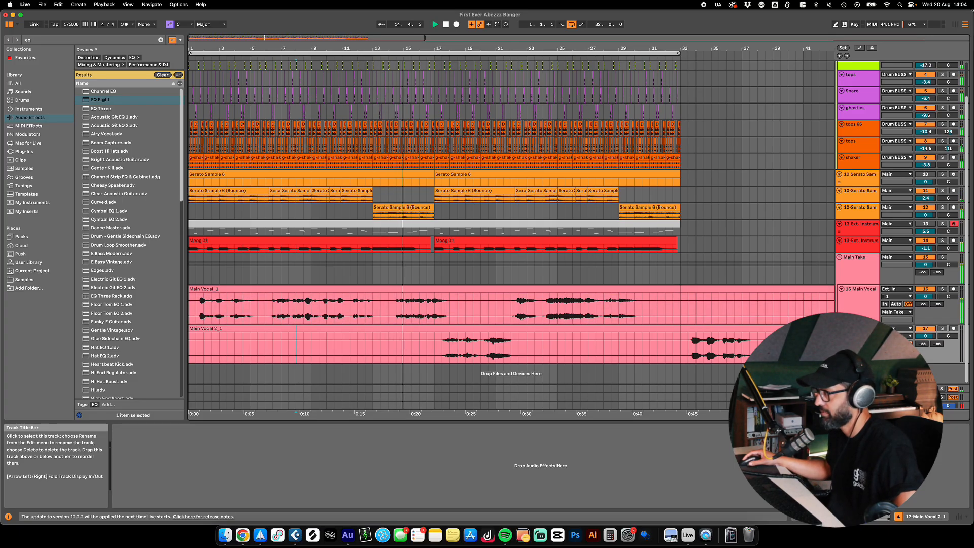
click(859, 317)
key(alt+plus)
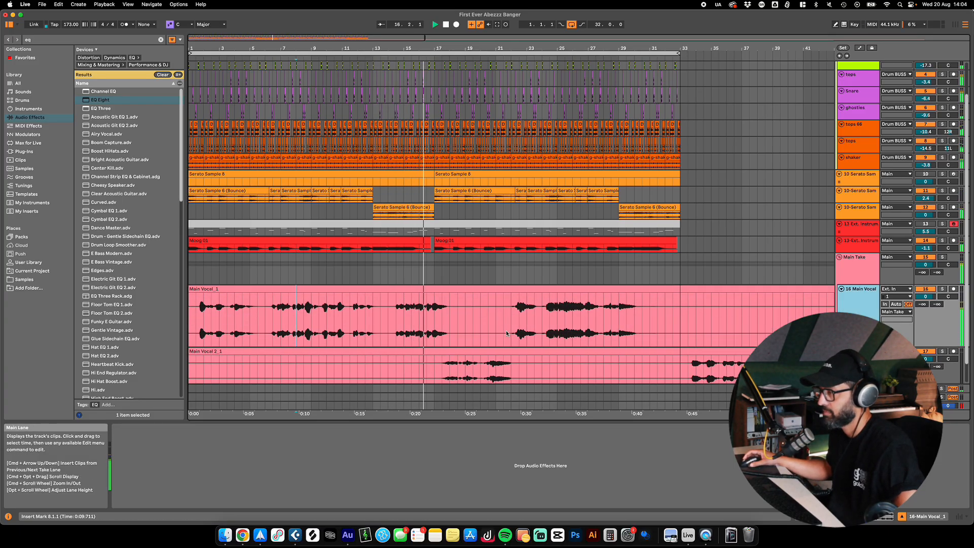
scroll(506, 333, down, 2)
Step: Play from bar 1, locate the quiet gap between vocal phrases in Main Vocal_1 and select 9.2.4 to 9.3.4
click(273, 298)
click(194, 61)
scroll(266, 298, up, 4)
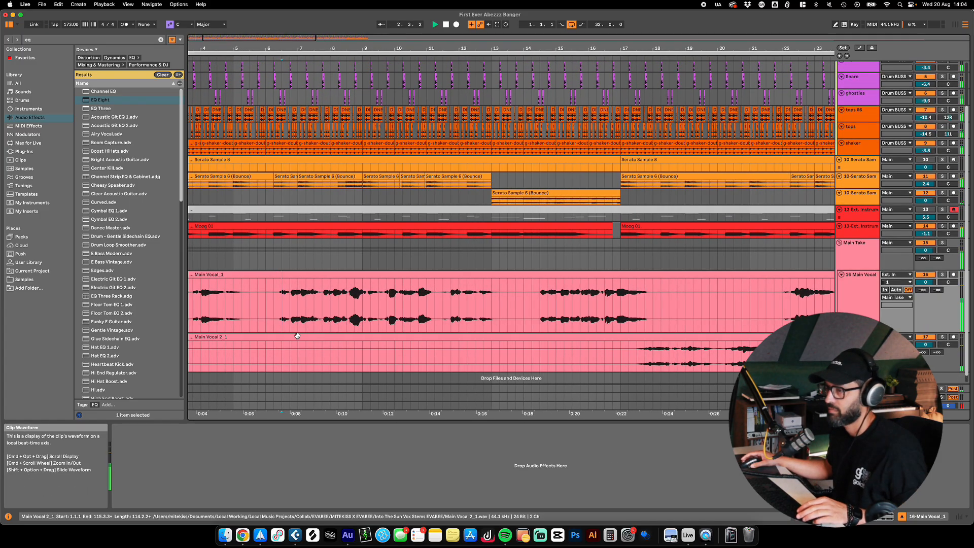
scroll(287, 297, up, 2)
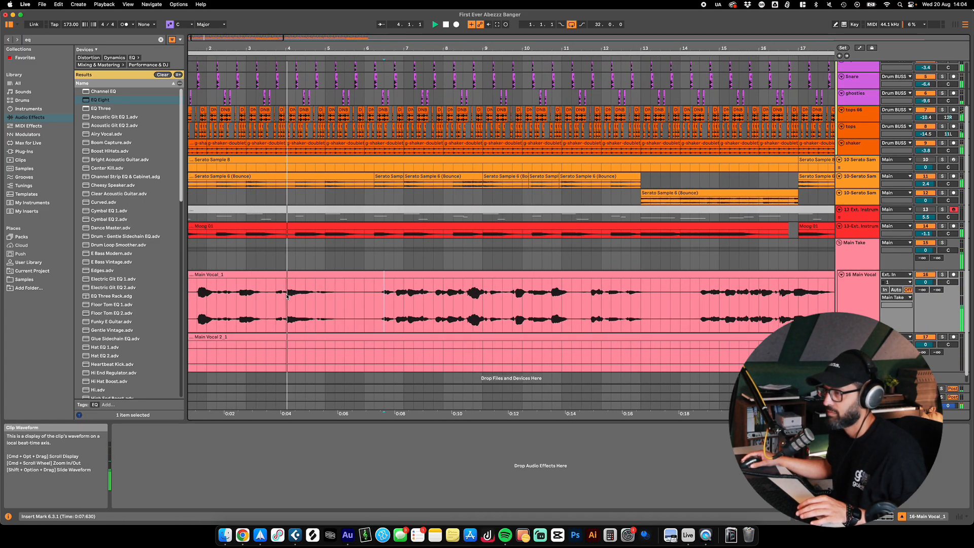
scroll(288, 297, up, 3)
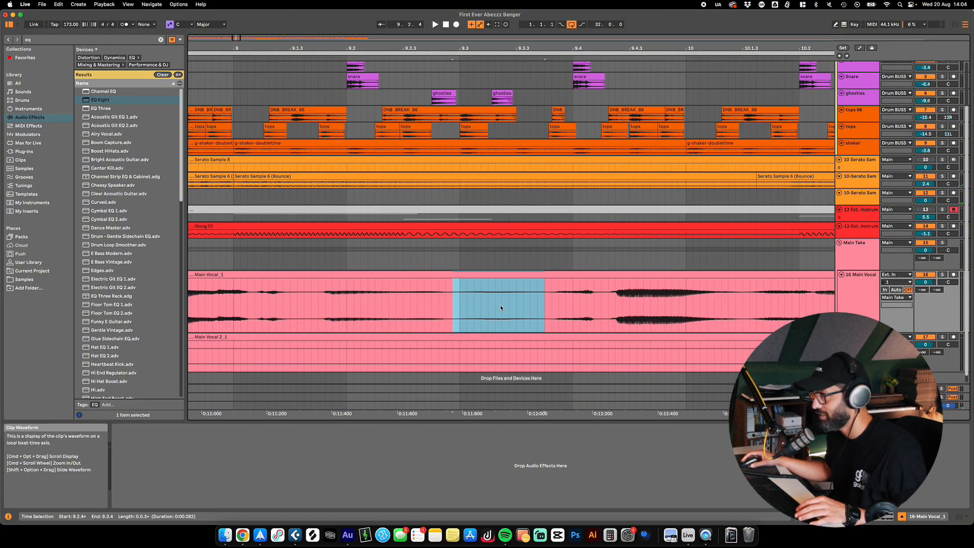
Step: Examine the quiet stretches of the Main Vocal_1 waveform around 9.3 in both the arrangement and the clip's sample view
right_click(500, 304)
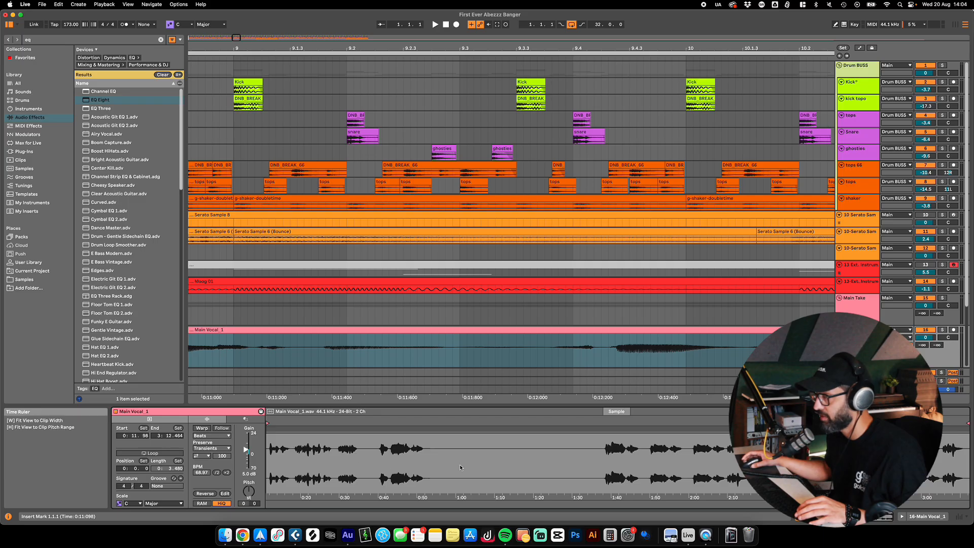
drag(461, 356, 543, 337)
click(507, 332)
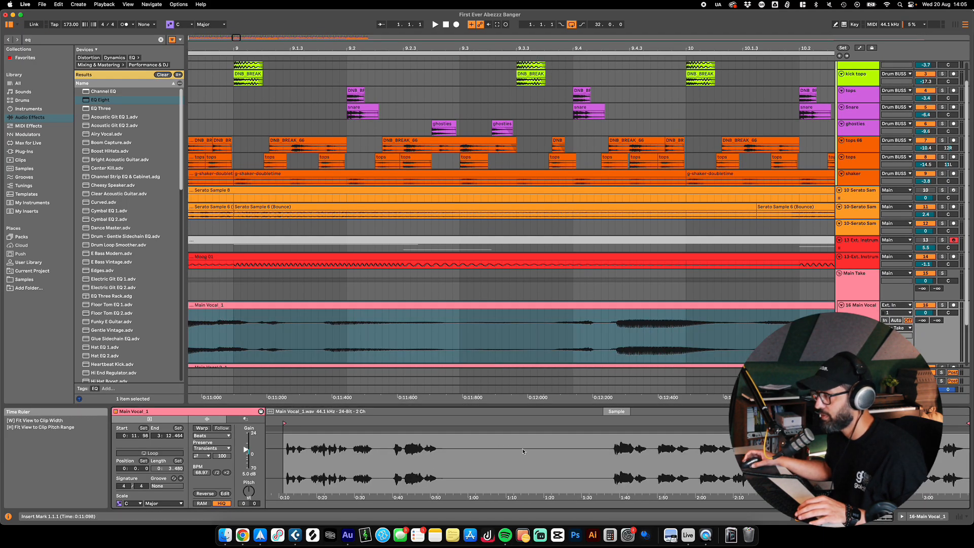
scroll(371, 452, up, 8)
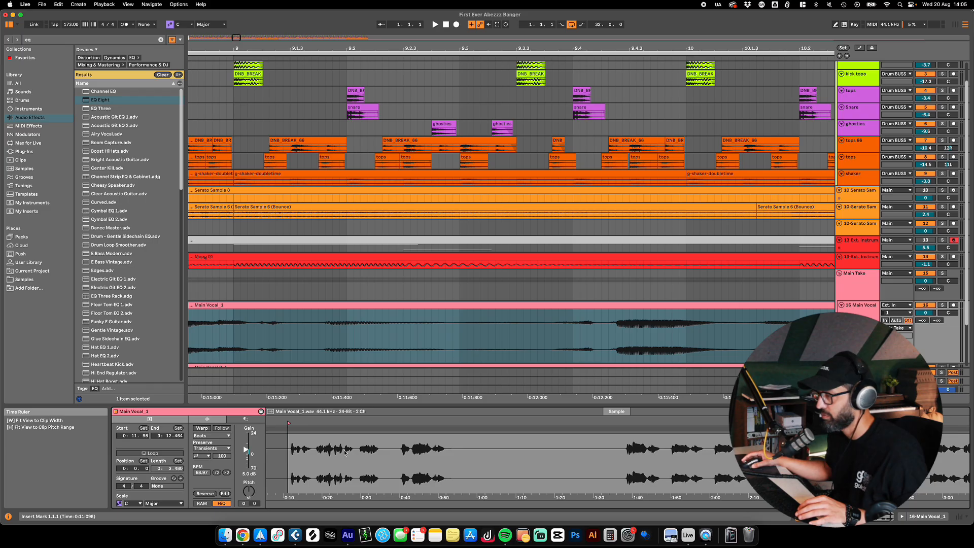
scroll(338, 452, up, 3)
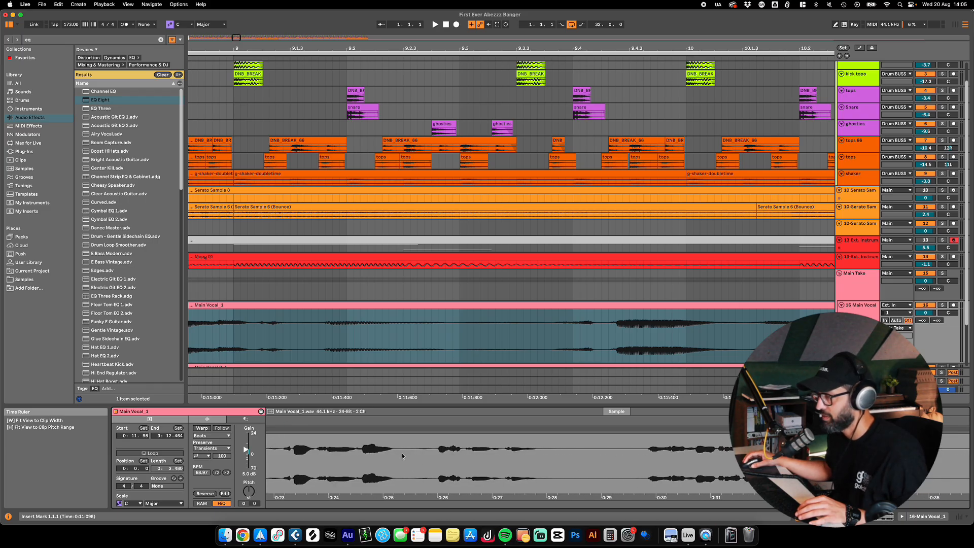
click(418, 473)
drag(406, 470, 450, 461)
click(422, 458)
click(411, 460)
click(489, 345)
scroll(404, 347, down, 10)
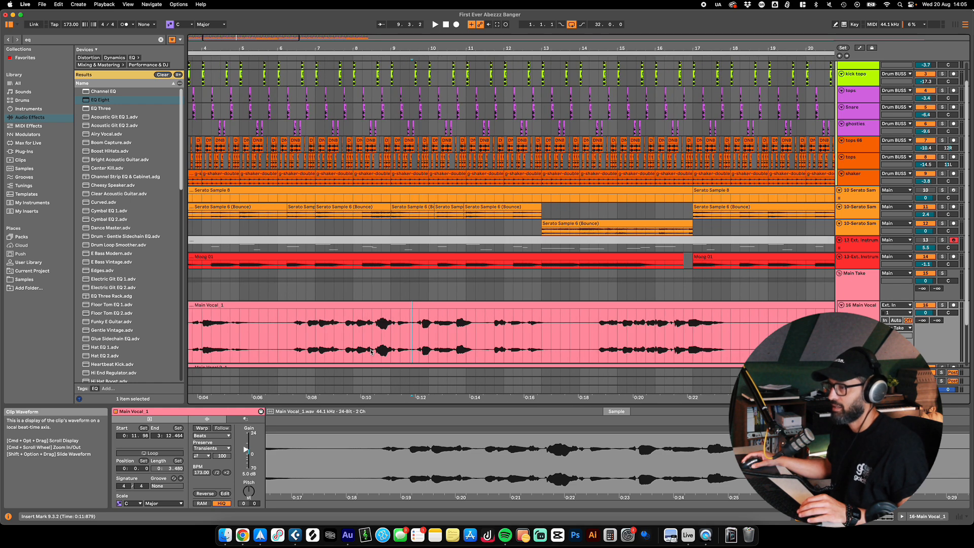
Step: Try to split Main Vocal_1 around the quiet stretch near 7.4 and lower the isolated piece's clip gain
scroll(644, 324, up, 12)
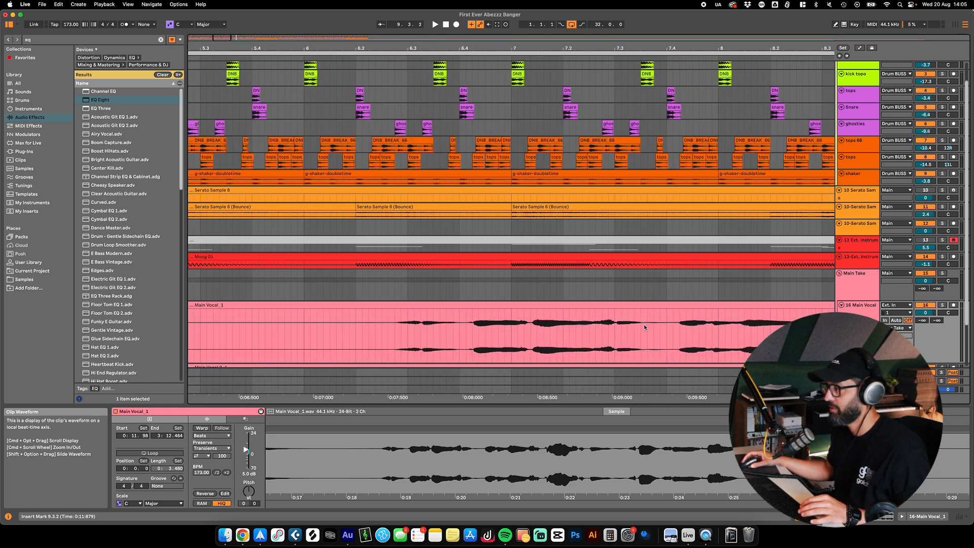
click(640, 334)
click(653, 306)
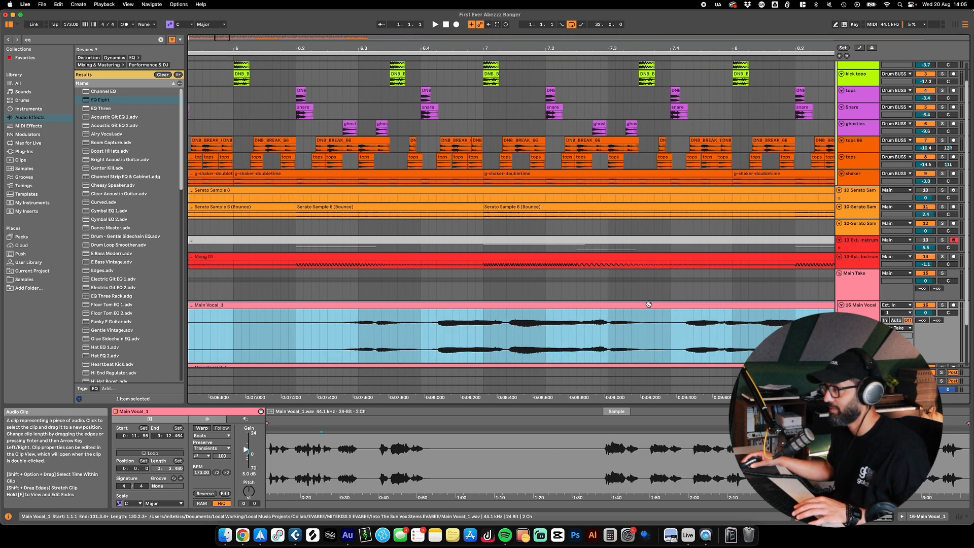
click(643, 331)
scroll(663, 337, up, 5)
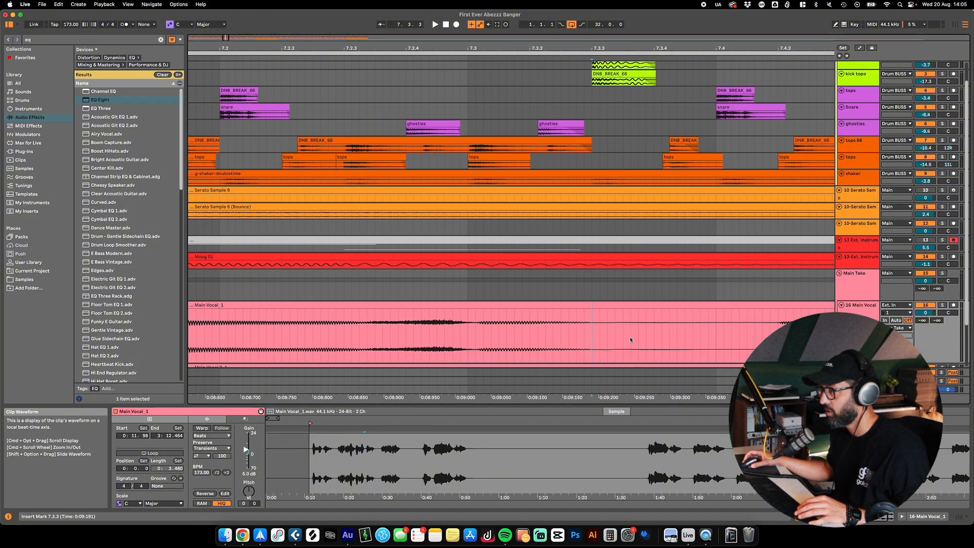
key(super+e)
click(762, 332)
key(super+e)
click(687, 306)
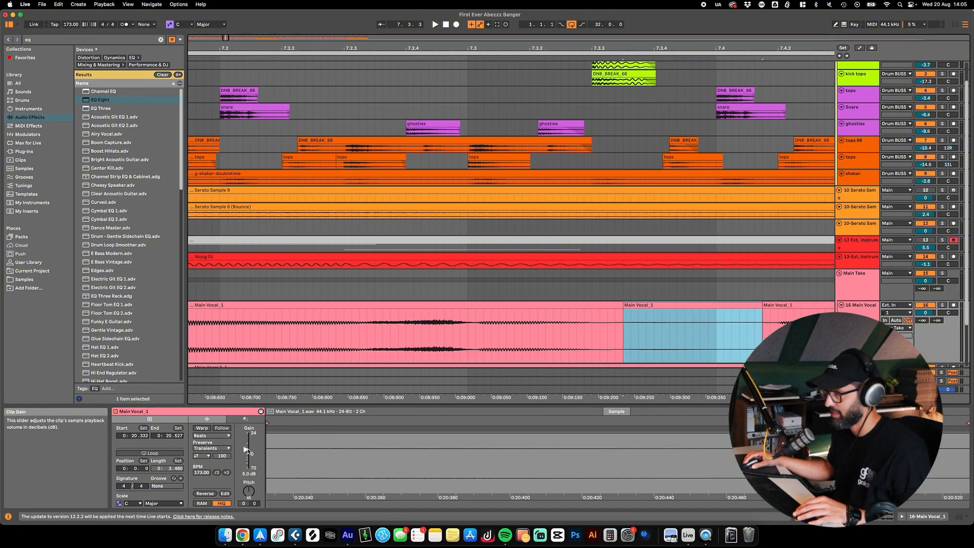
drag(247, 450, 246, 457)
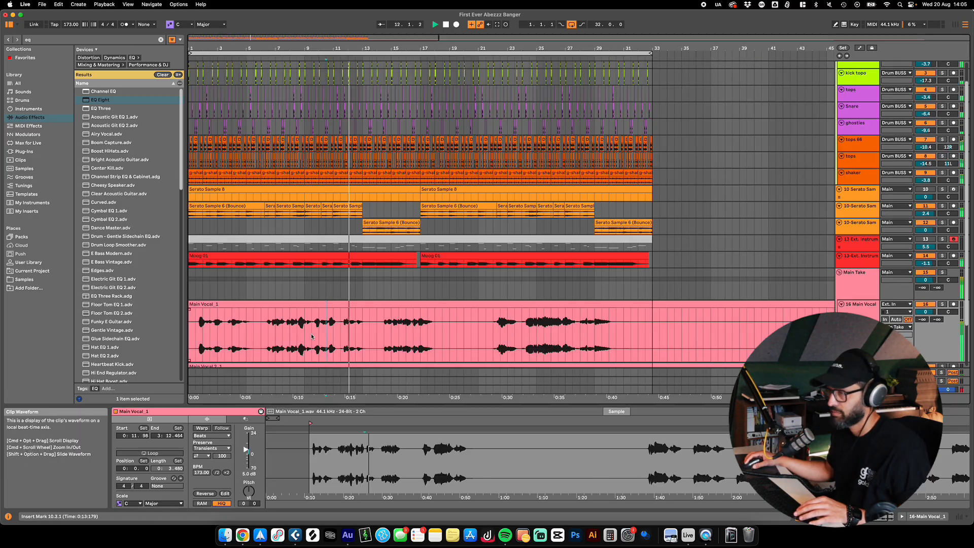
Step: Split Main Vocal_1 at 11.2.2 and just before 11.4 to isolate the quiet gap, and replay from 11.1.1
key(space)
scroll(334, 335, up, 3)
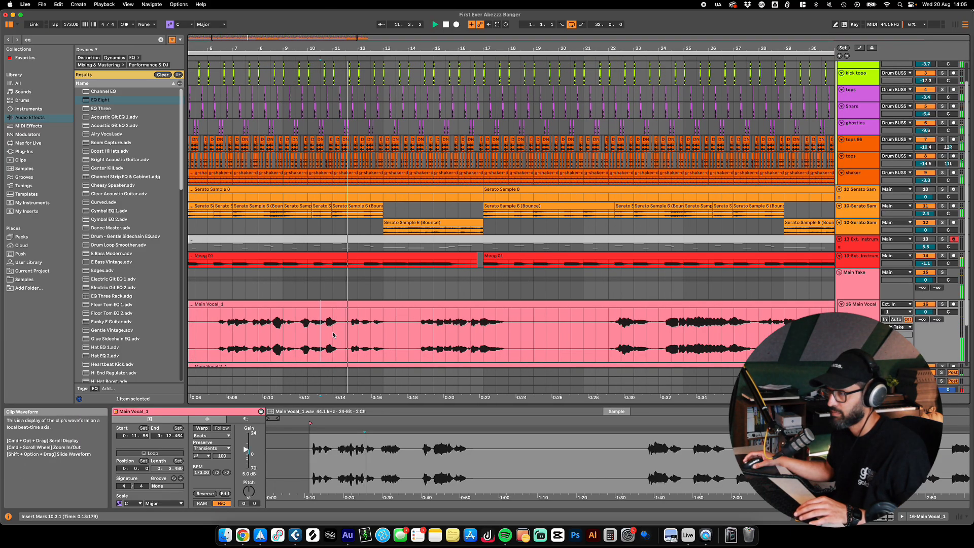
scroll(340, 325, up, 4)
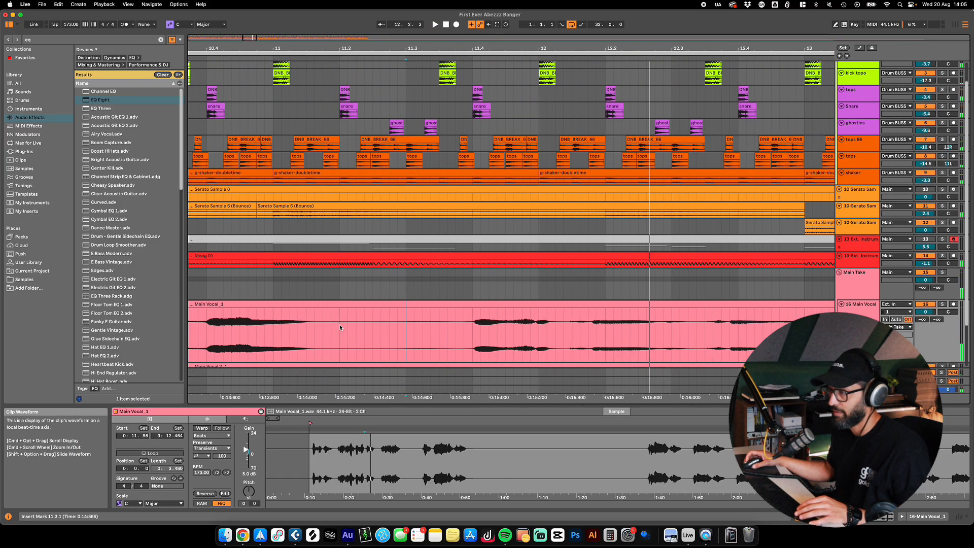
click(356, 330)
key(space)
key(super+e)
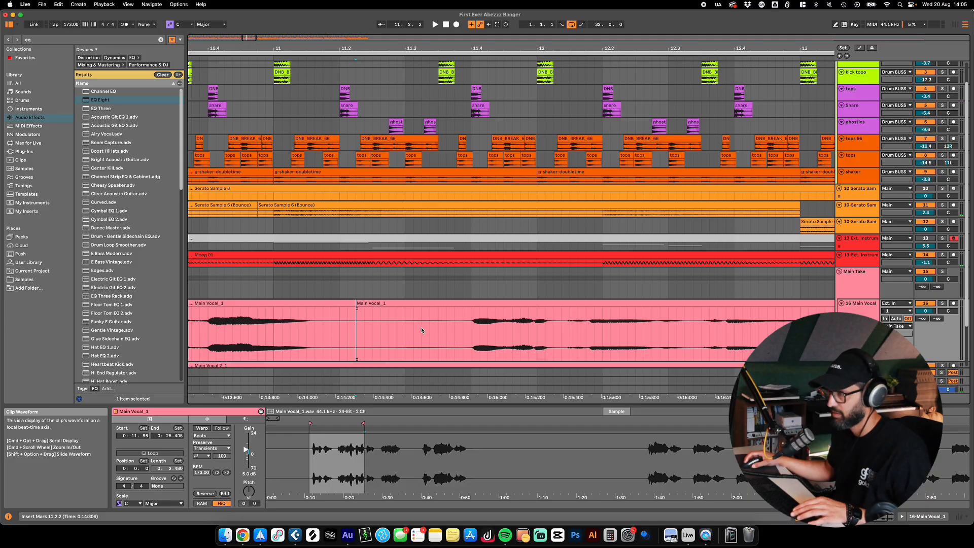
click(470, 306)
click(464, 330)
key(super+e)
click(414, 330)
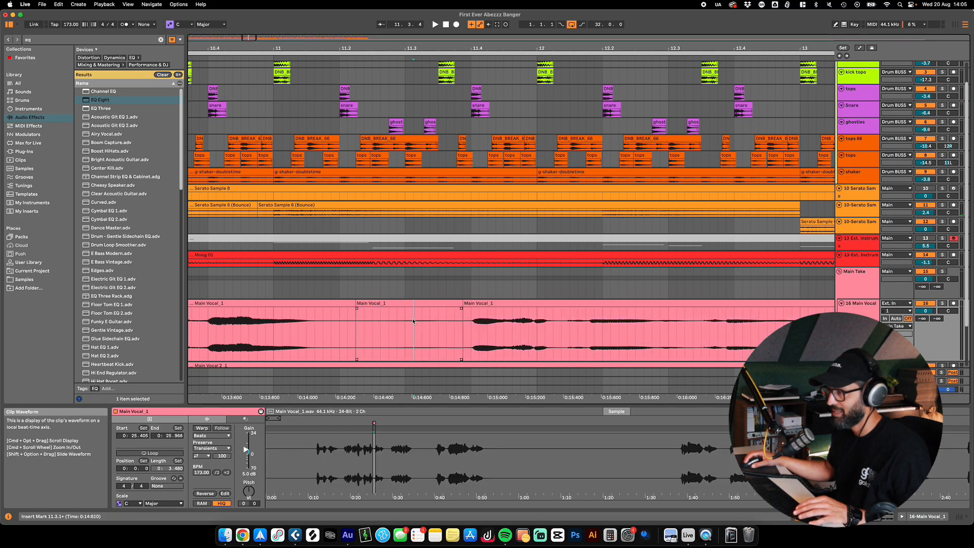
click(428, 303)
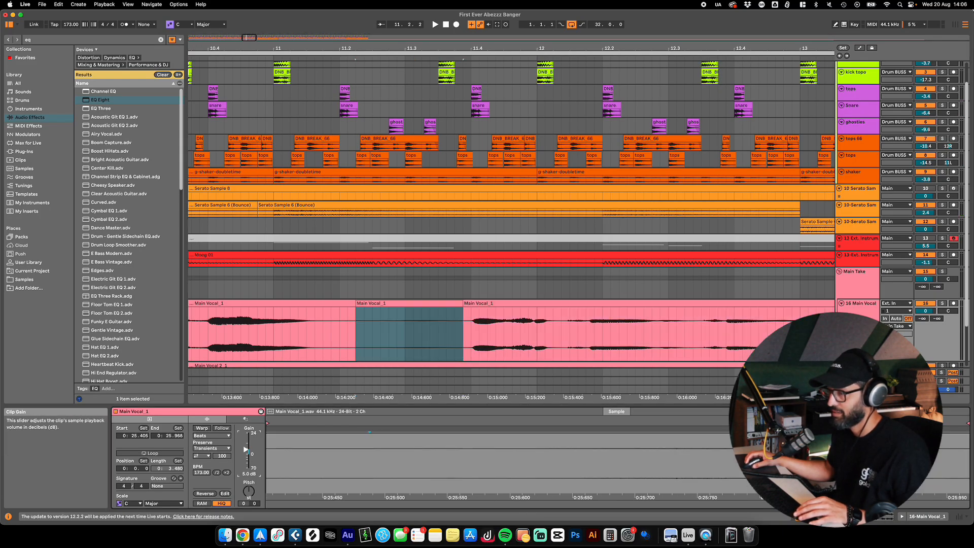
click(269, 330)
key(space)
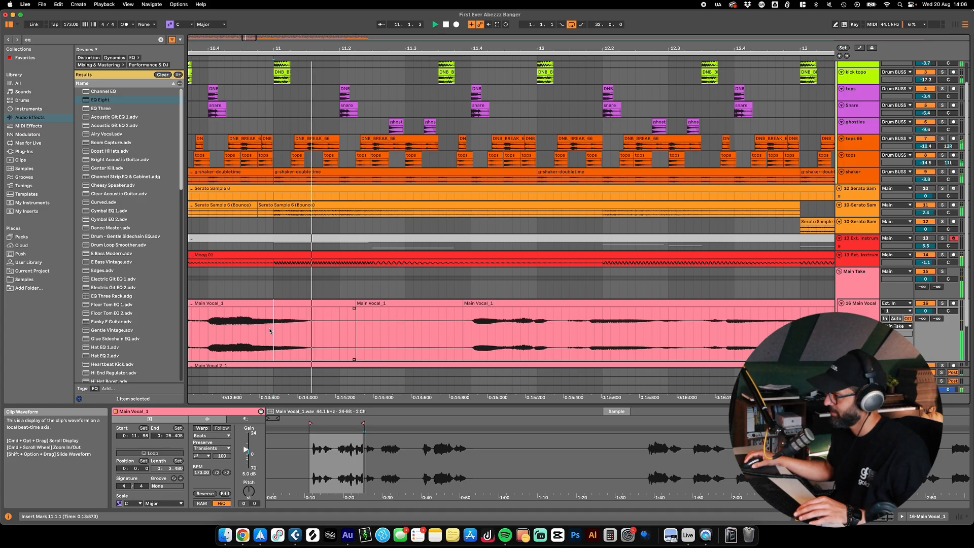
Step: Split Main Vocal_1 at 3.2.3 and 3.4.1 to isolate the quiet gap between the early vocal phrases
scroll(277, 329, down, 6)
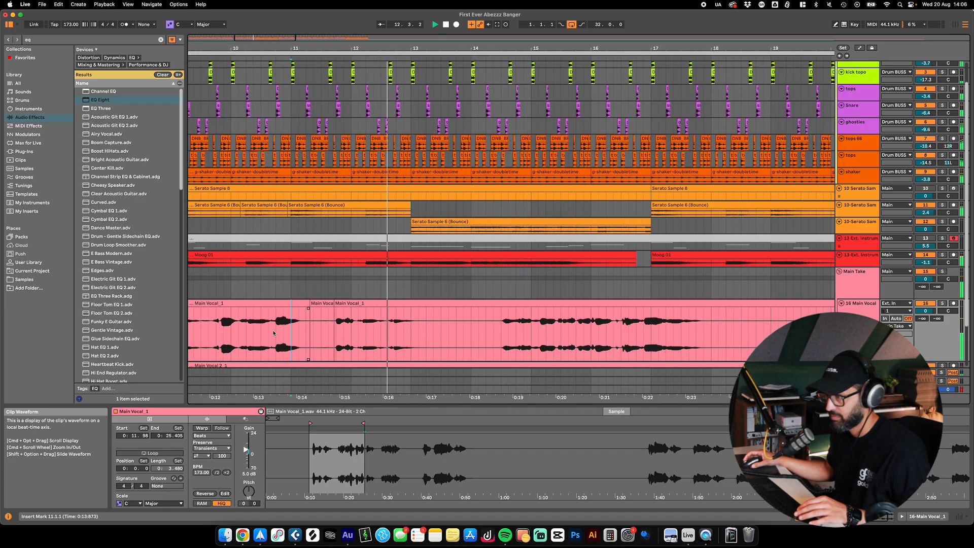
scroll(270, 333, left, 10)
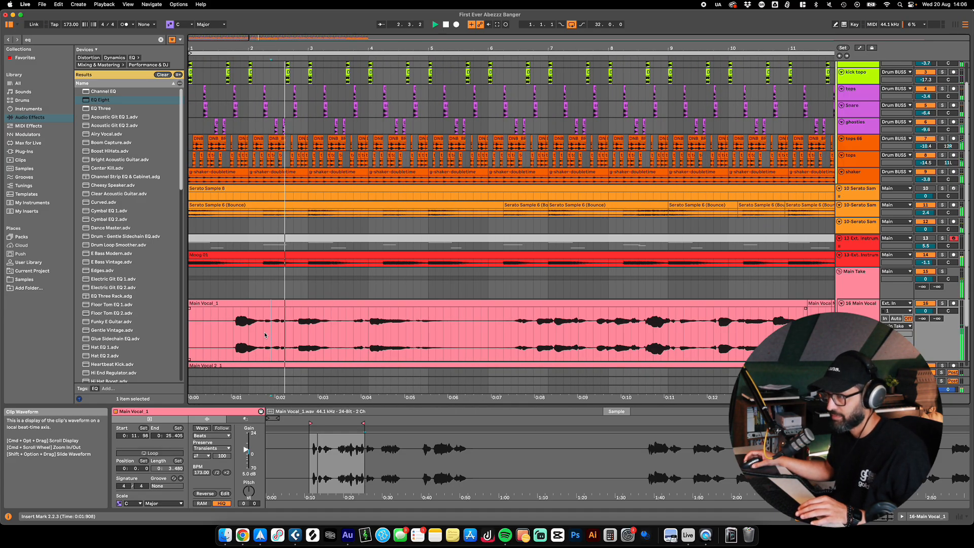
click(333, 328)
double_click(334, 329)
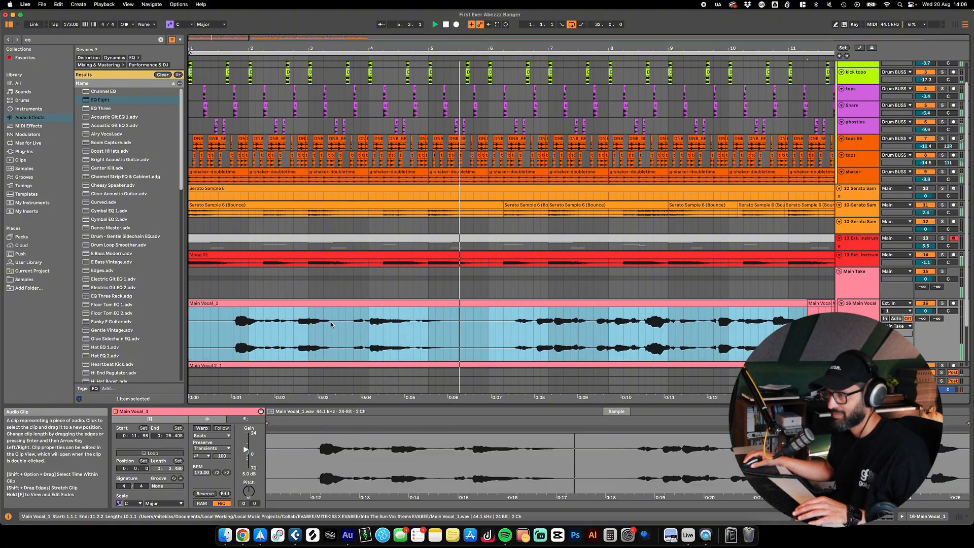
scroll(330, 337, up, 4)
click(335, 328)
key(super+e)
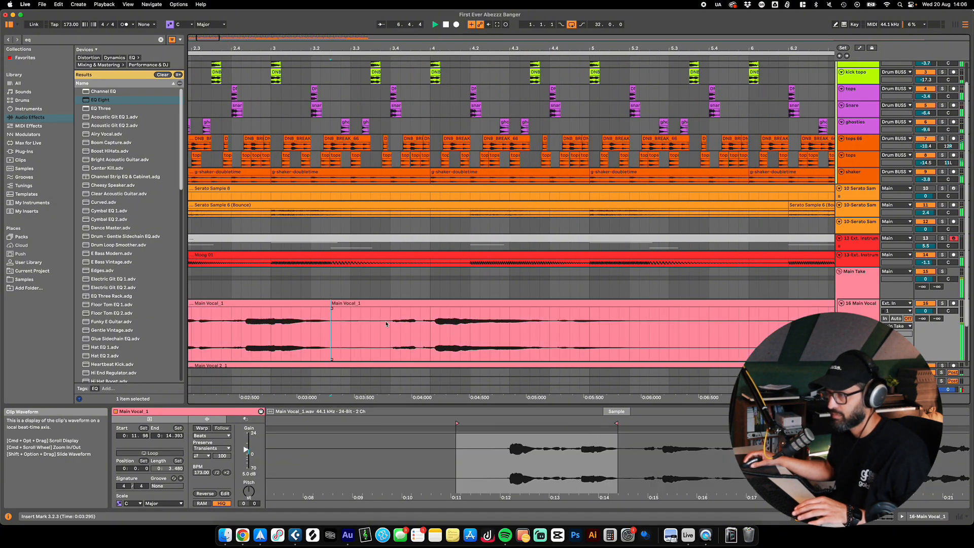
click(390, 325)
key(super+e)
click(365, 317)
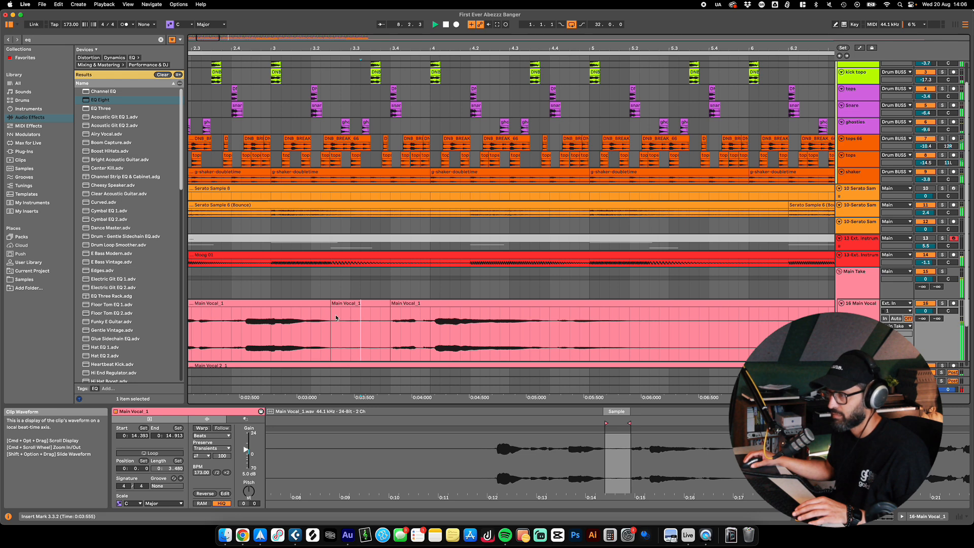
Step: Lower the clip gain of the isolated Main Vocal_1 piece between 3.2.3 and 3.4.1 to -0.1 dB
click(352, 304)
drag(247, 450, 247, 453)
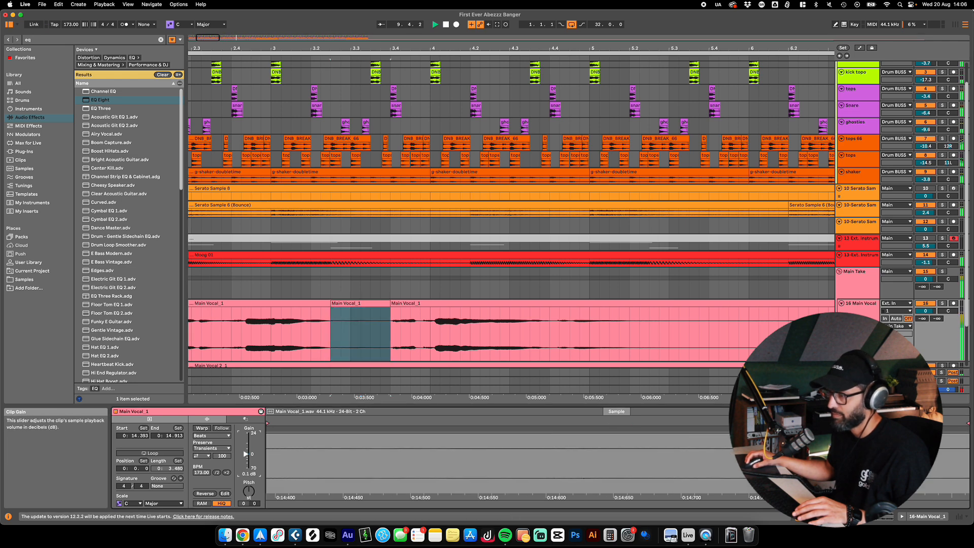
click(363, 345)
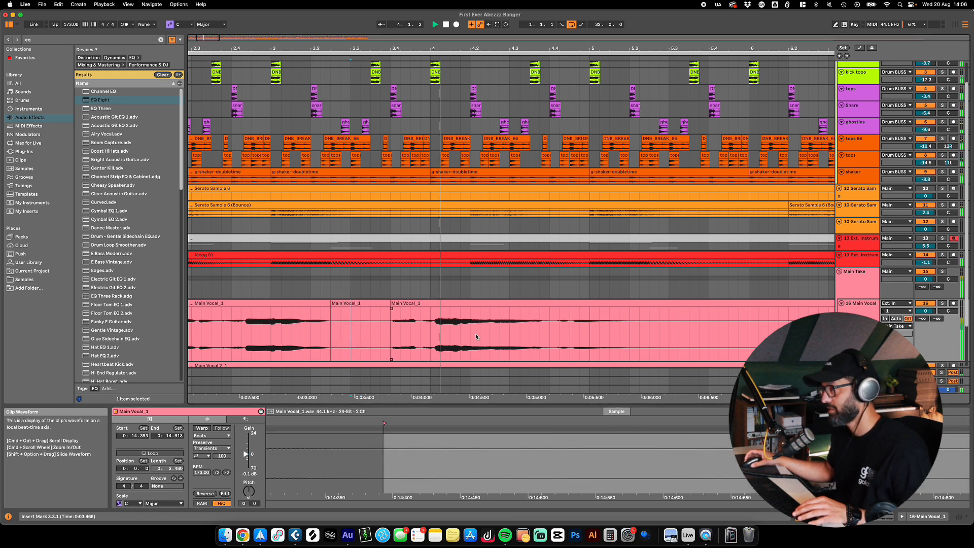
click(480, 336)
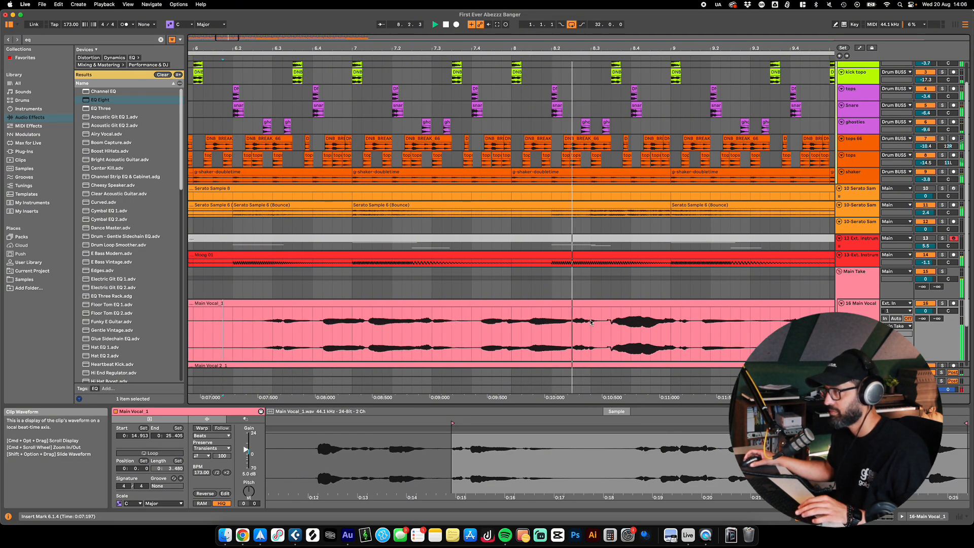
Step: Split Main Vocal_1 at 9.3.1 and 9.3.4 to isolate the short gap between phrases
scroll(590, 322, right, 10)
scroll(461, 338, down, 5)
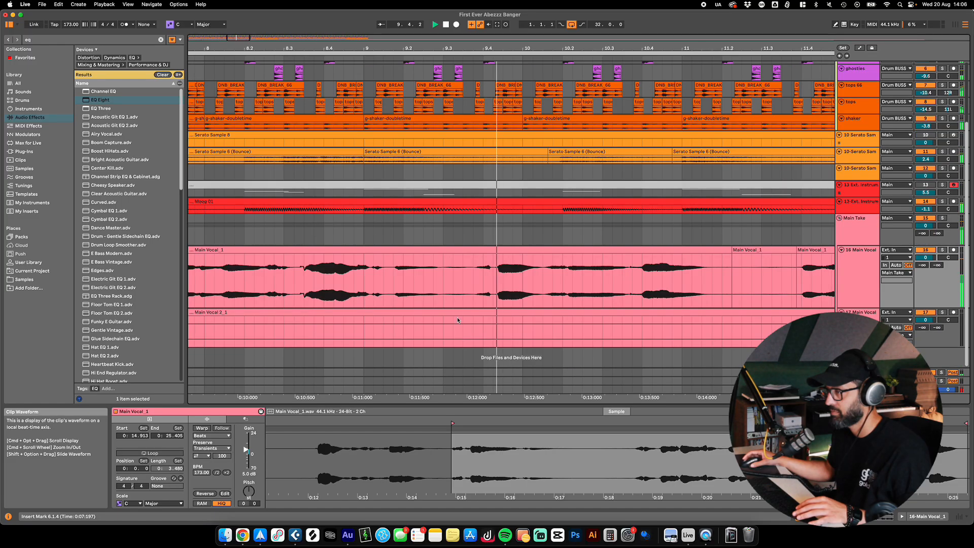
click(453, 296)
click(445, 297)
key(super+e)
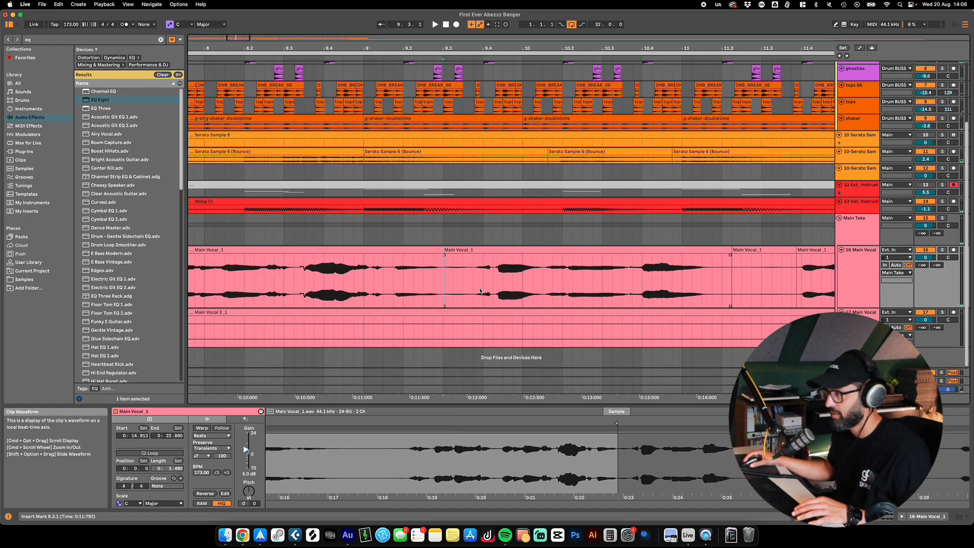
click(475, 293)
key(super+e)
Step: Lower the clip gain of the 9.3.1 to 9.3.4 piece to -14.9 dB and replay the passage leading into it
click(458, 250)
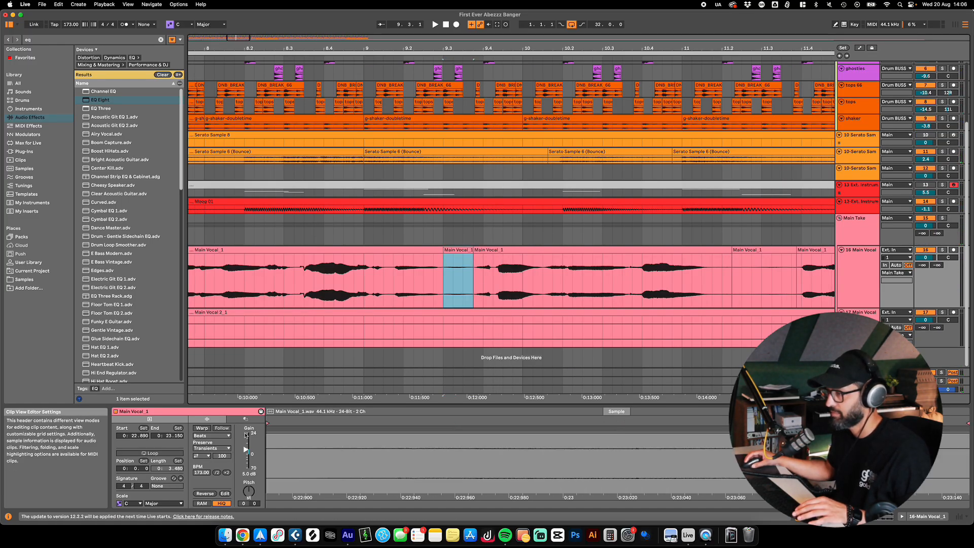
drag(246, 435, 246, 456)
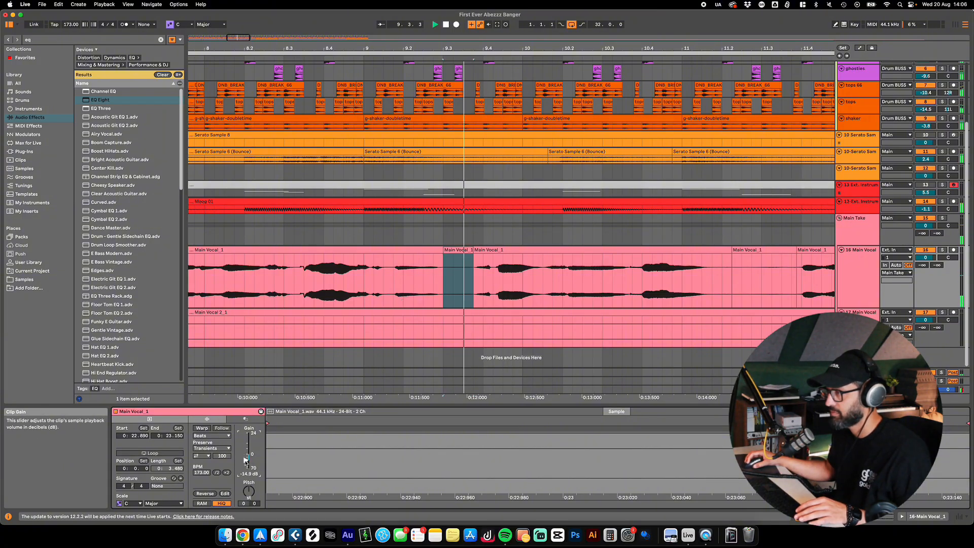
click(345, 284)
key(space)
key(space)
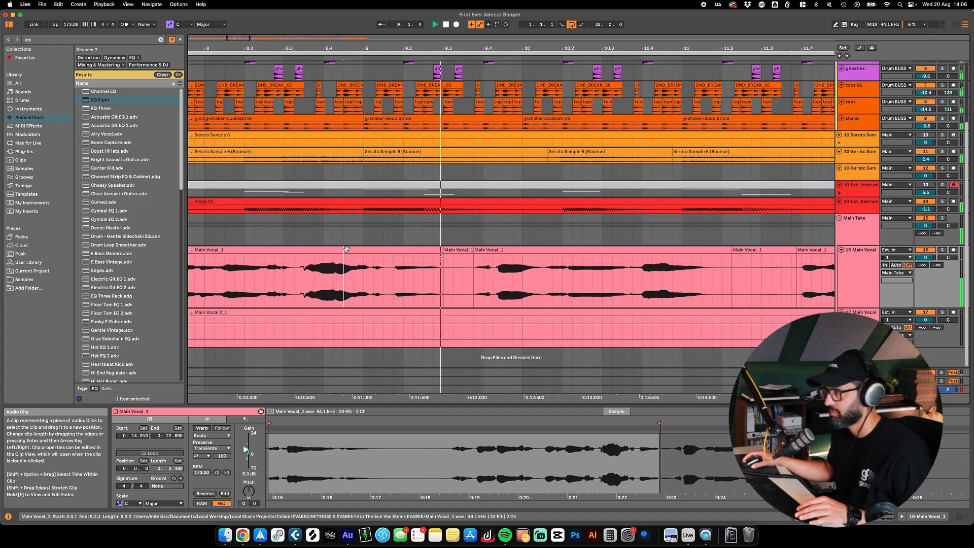
click(458, 250)
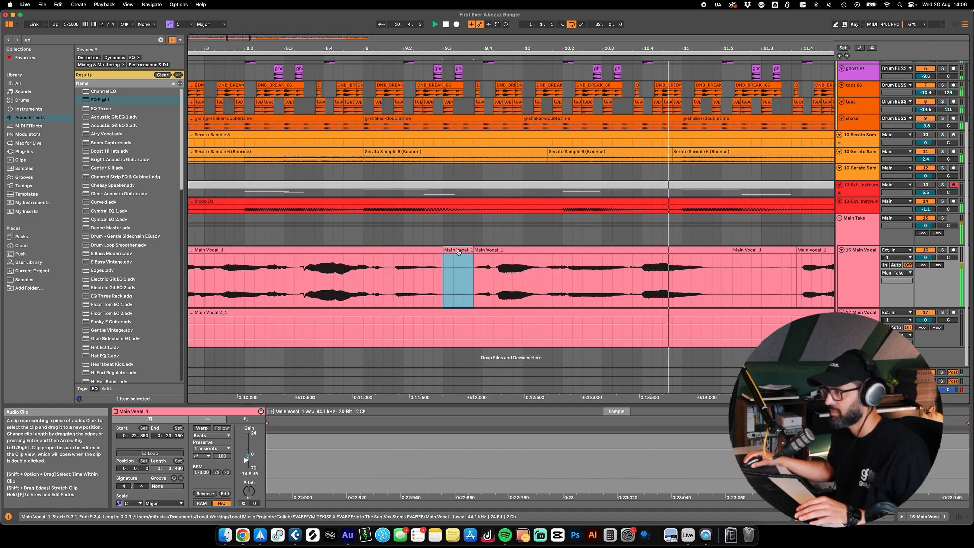
Step: Select the Main Take group track and show its device chain
scroll(513, 284, down, 10)
click(412, 331)
scroll(277, 351, up, 3)
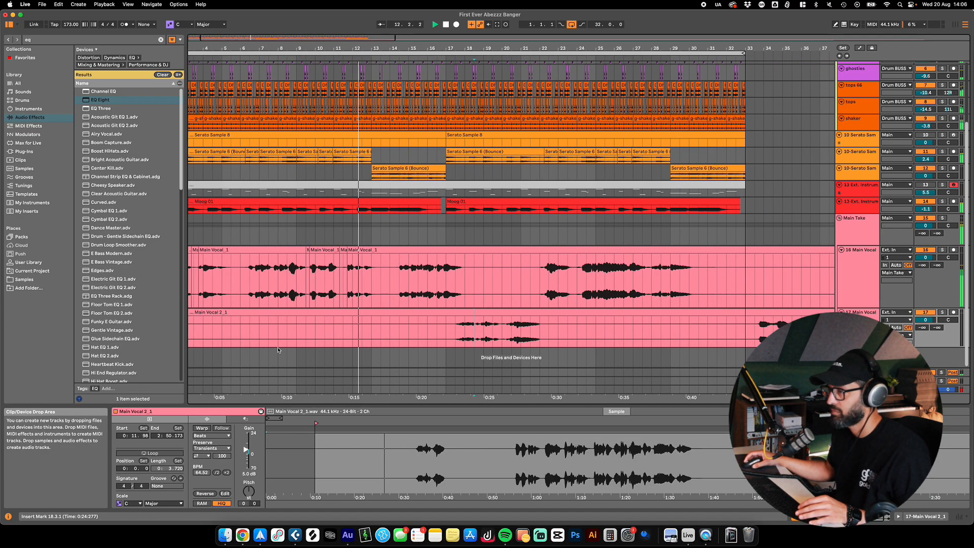
scroll(277, 350, left, 2)
scroll(361, 351, up, 5)
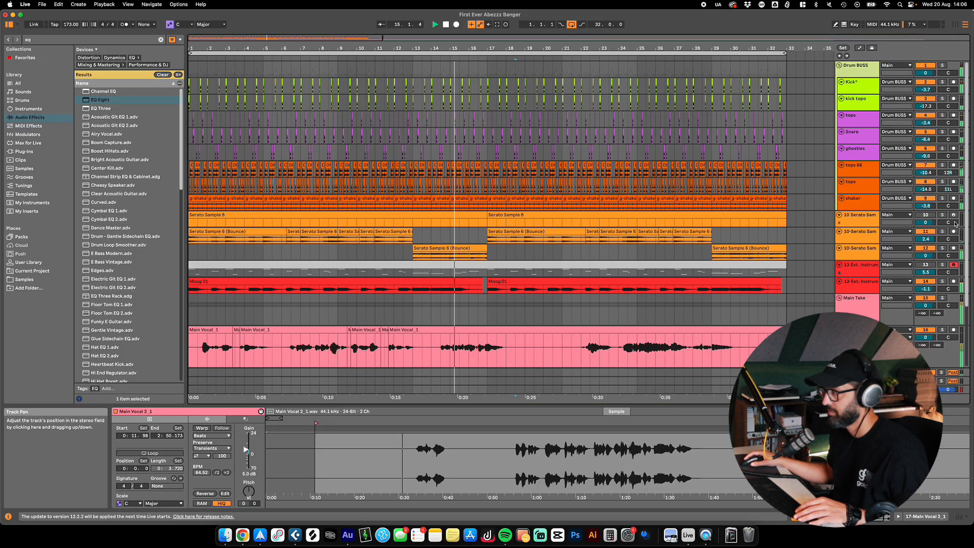
click(858, 303)
scroll(697, 314, down, 4)
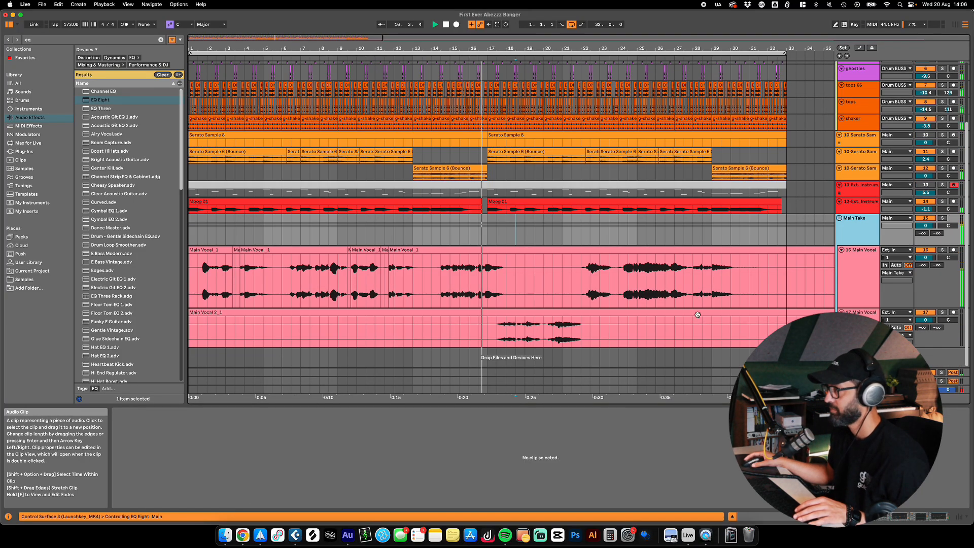
click(697, 314)
click(860, 222)
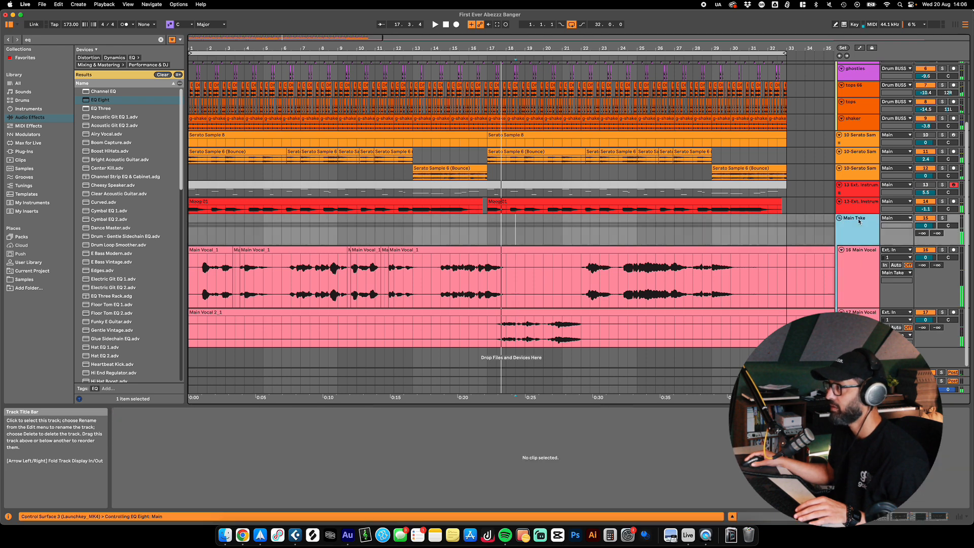
click(303, 463)
click(861, 269)
click(859, 233)
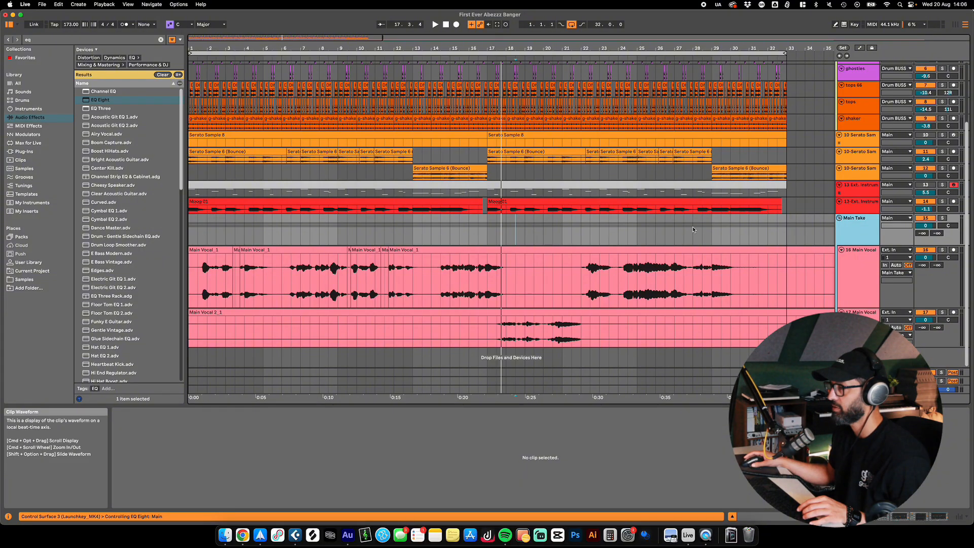
click(396, 468)
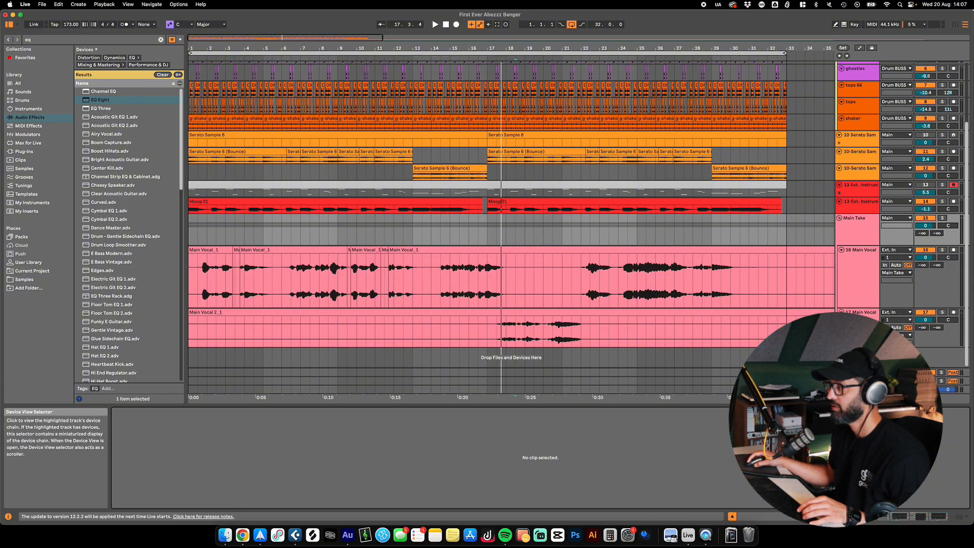
click(882, 517)
scroll(809, 306, down, 3)
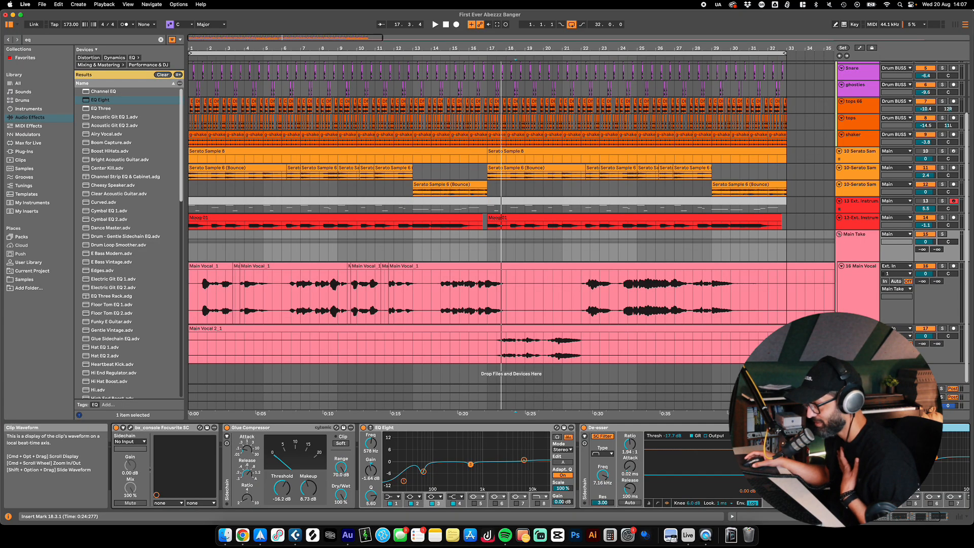
Step: Play the arrangement from bar 17 and listen to the Main Take group's processed vocals with its effects chain shown
click(864, 253)
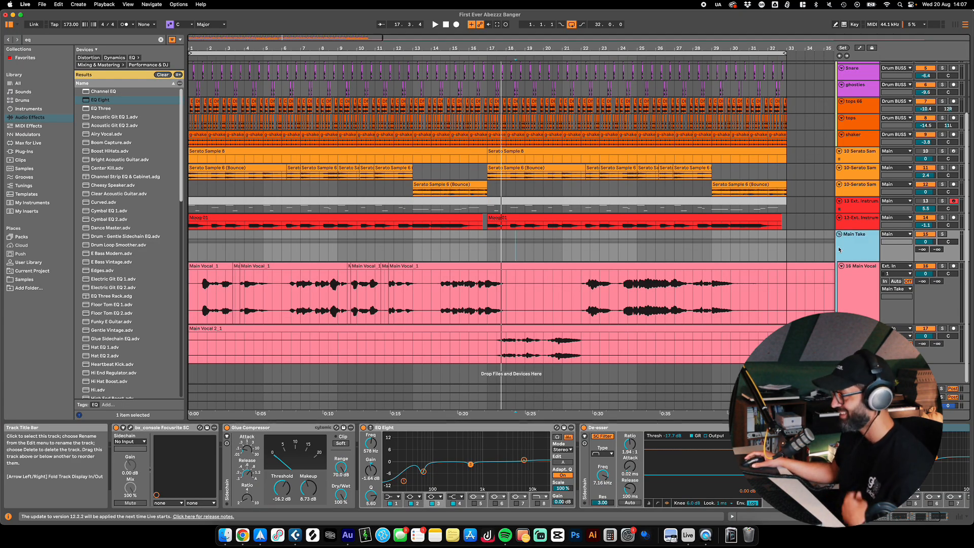
key(space)
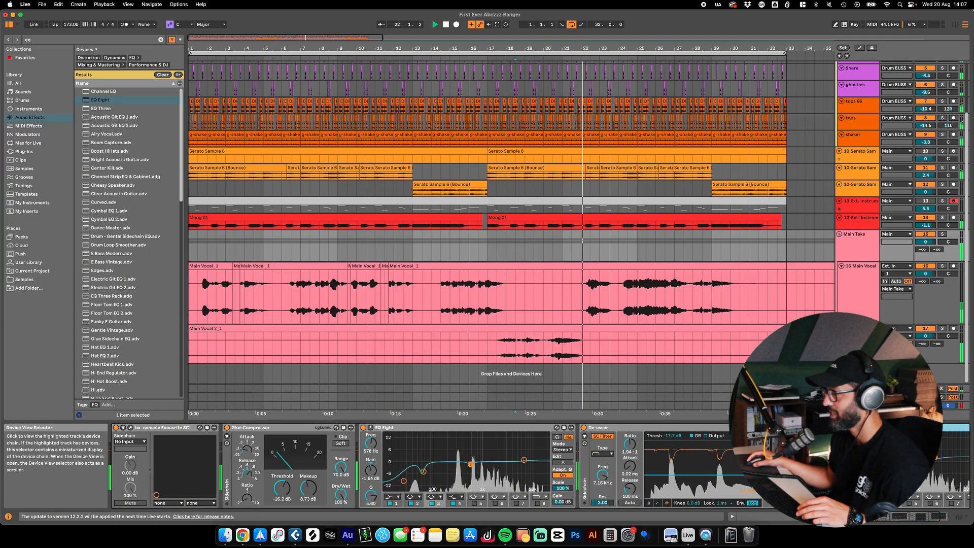
click(801, 520)
click(868, 518)
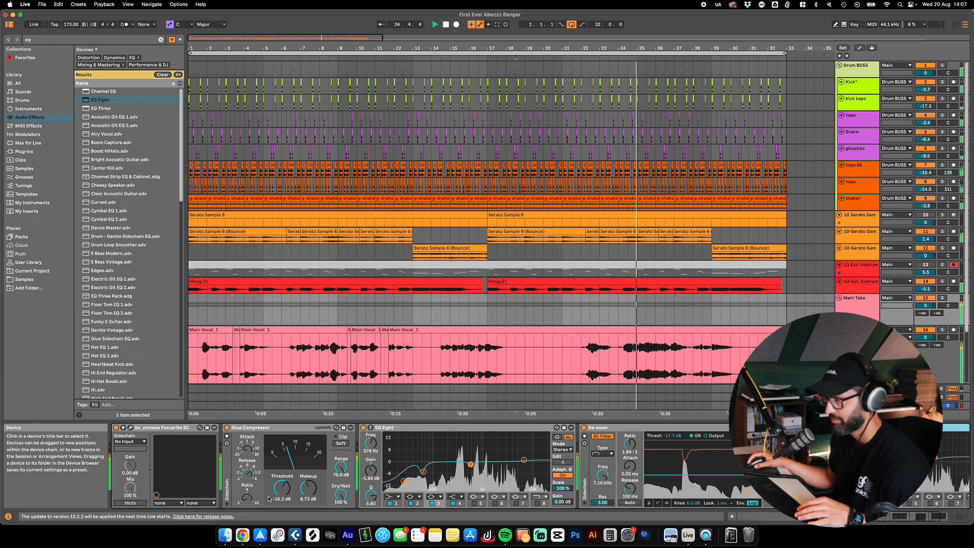
scroll(445, 256, down, 3)
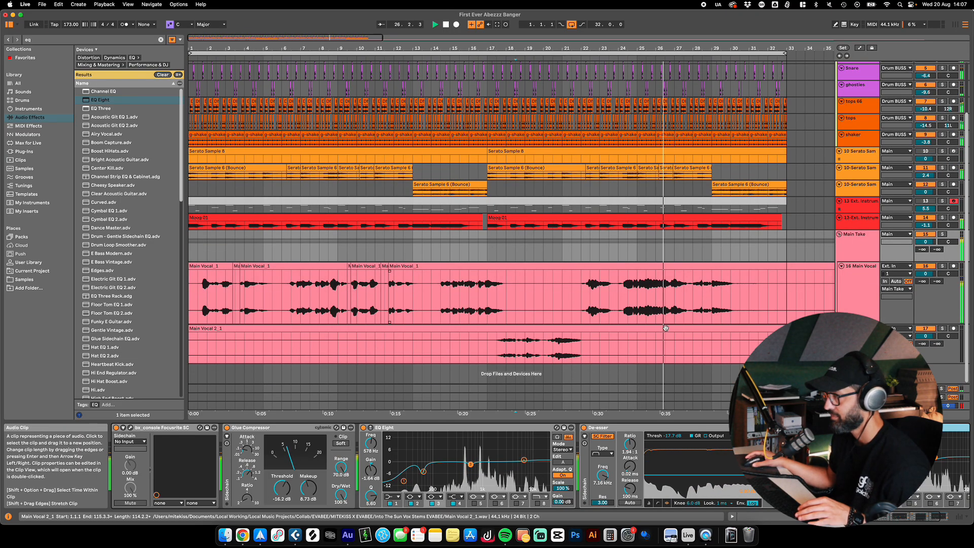
click(864, 248)
key(space)
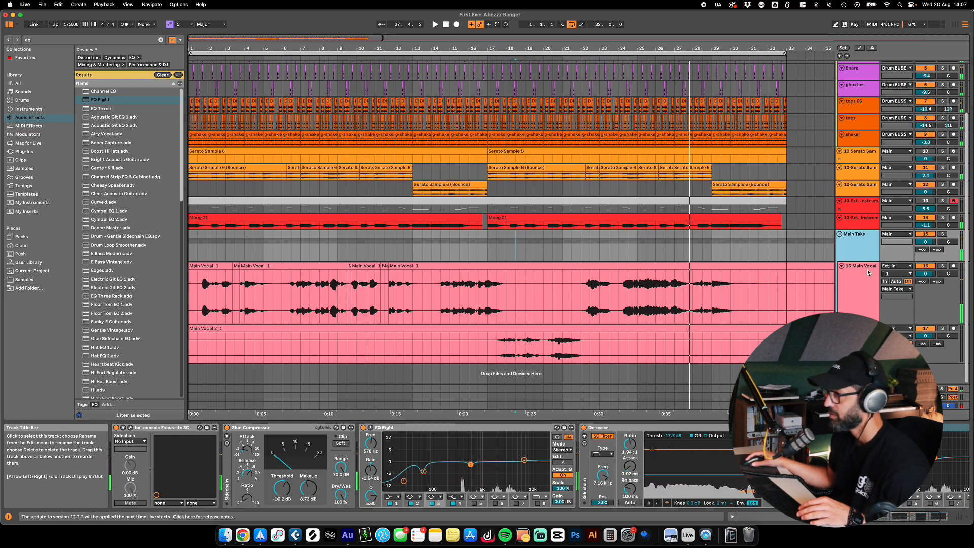
Step: Group all effects on Main Take, from bx_console Focusrite SC through the De-esser and last EQ, into one Audio Effect Rack
click(702, 432)
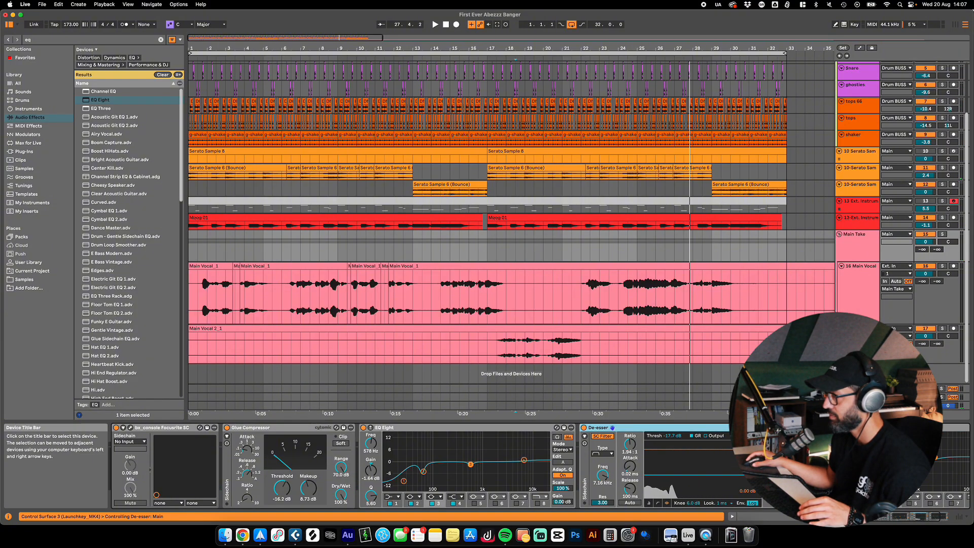
key(Left)
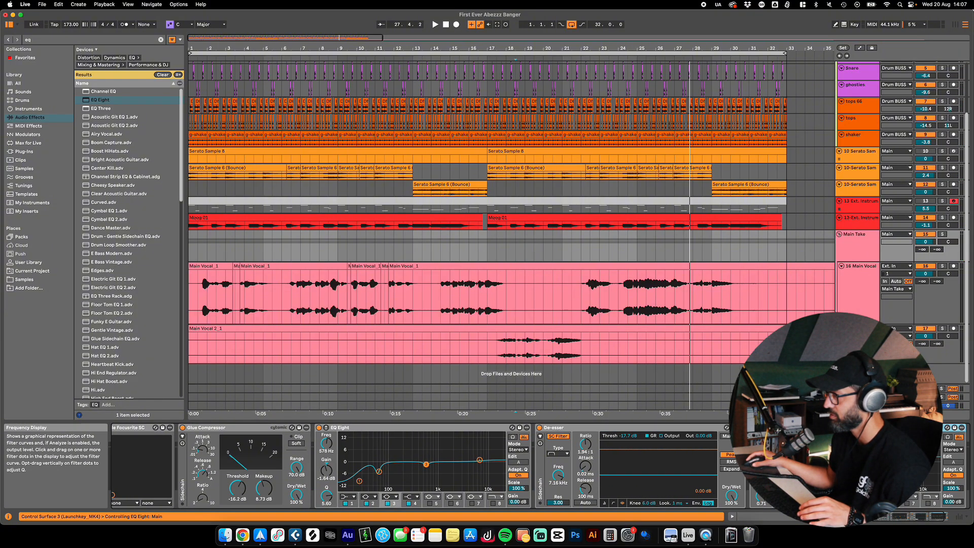
click(671, 434)
click(483, 429)
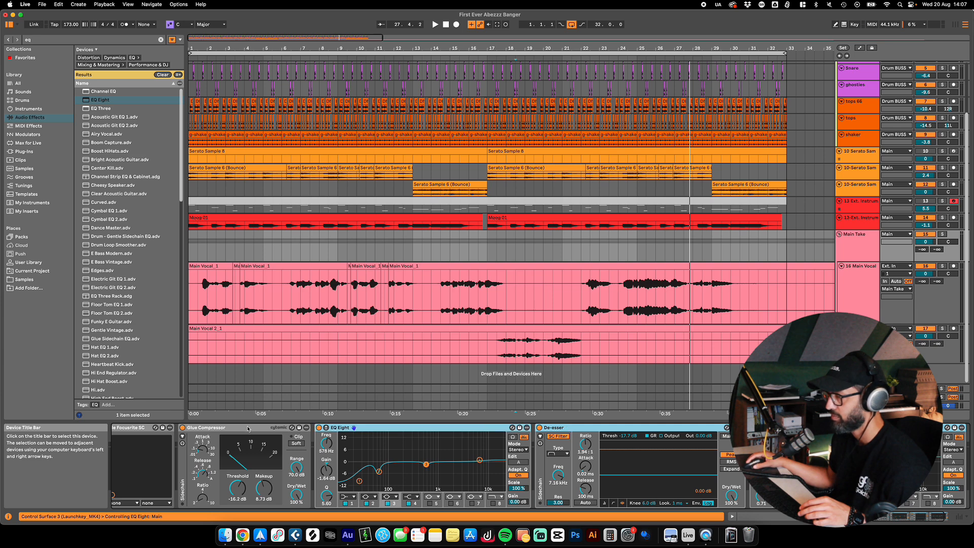
click(141, 429)
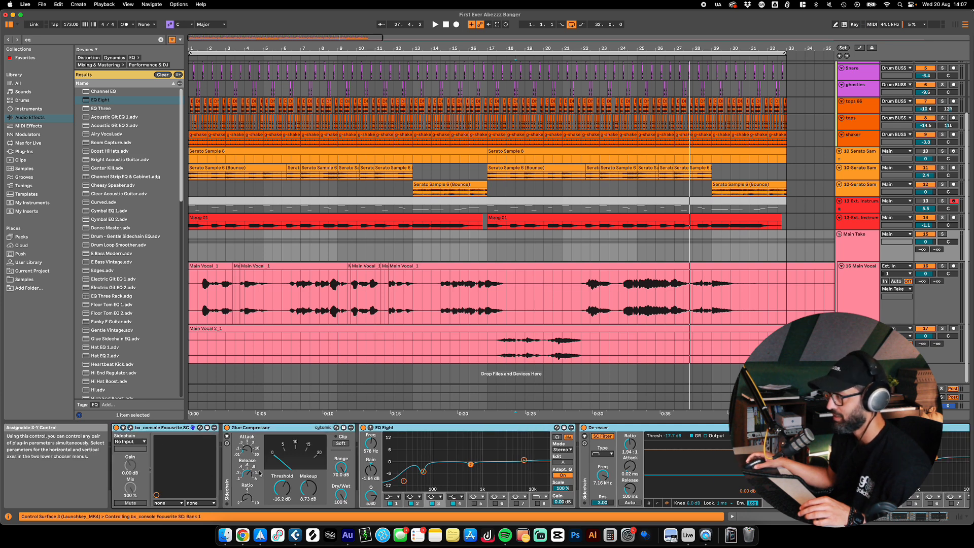
key(super+g)
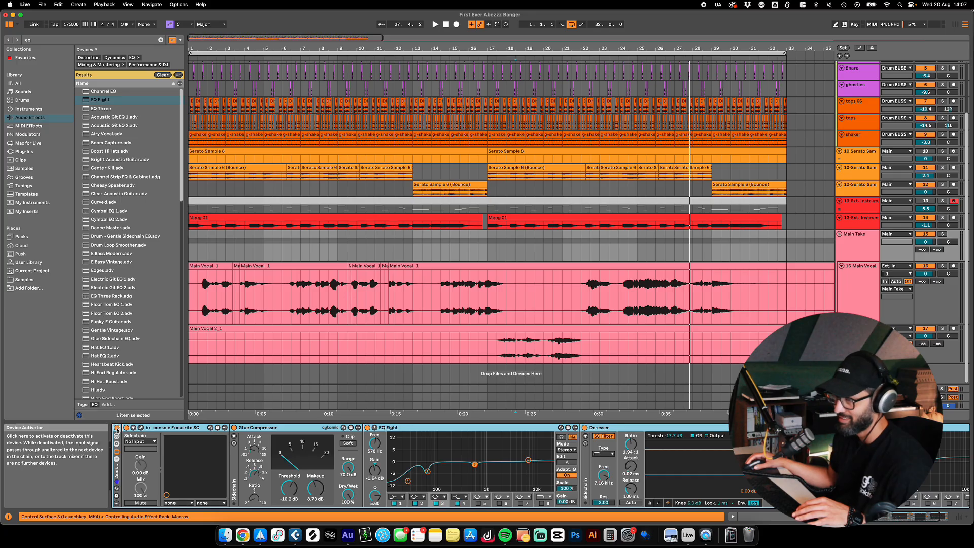
Step: Play the loop with the vocal effect rack bypassed, and reactivate the rack to compare the processed sound
key(space)
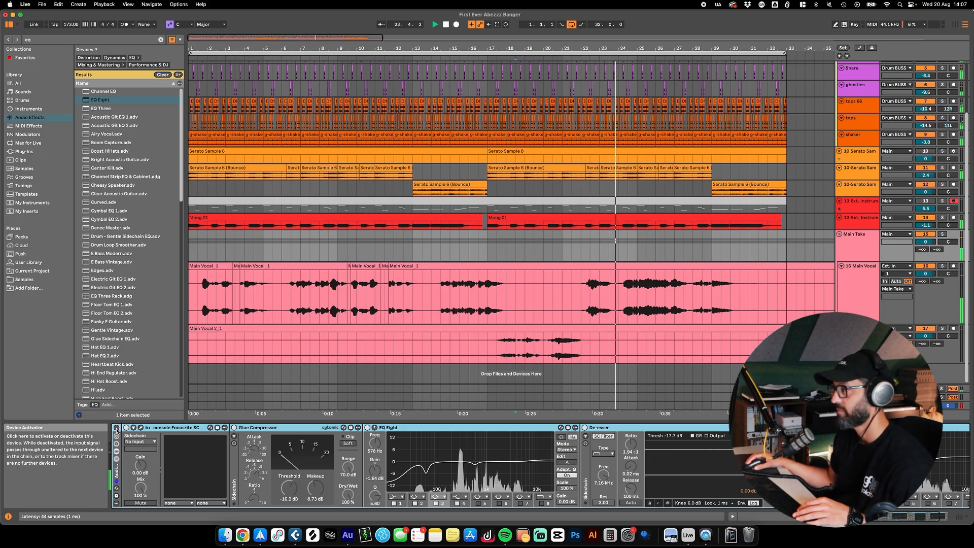
click(117, 429)
scroll(705, 484, right, 4)
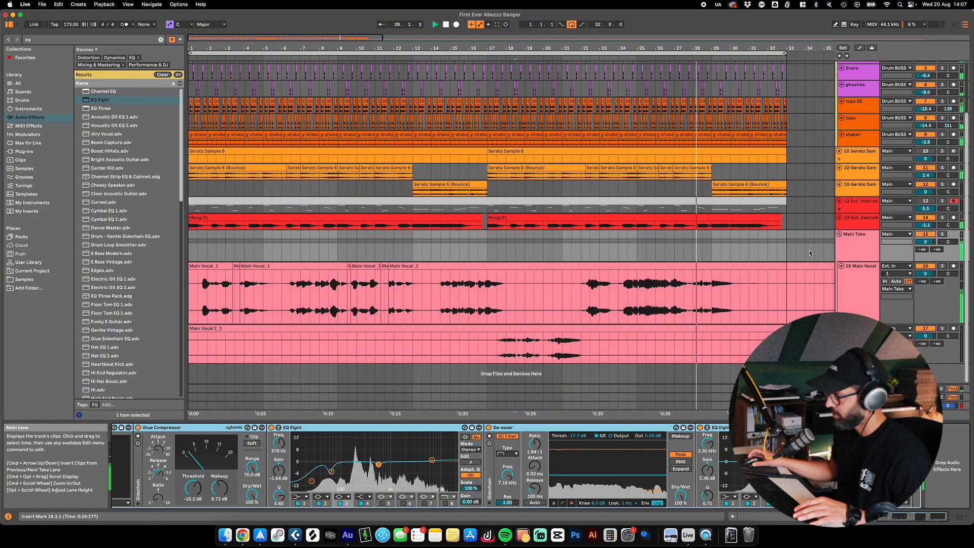
Step: Stop playback and examine the Main Take group's track commands and output routing options
click(857, 252)
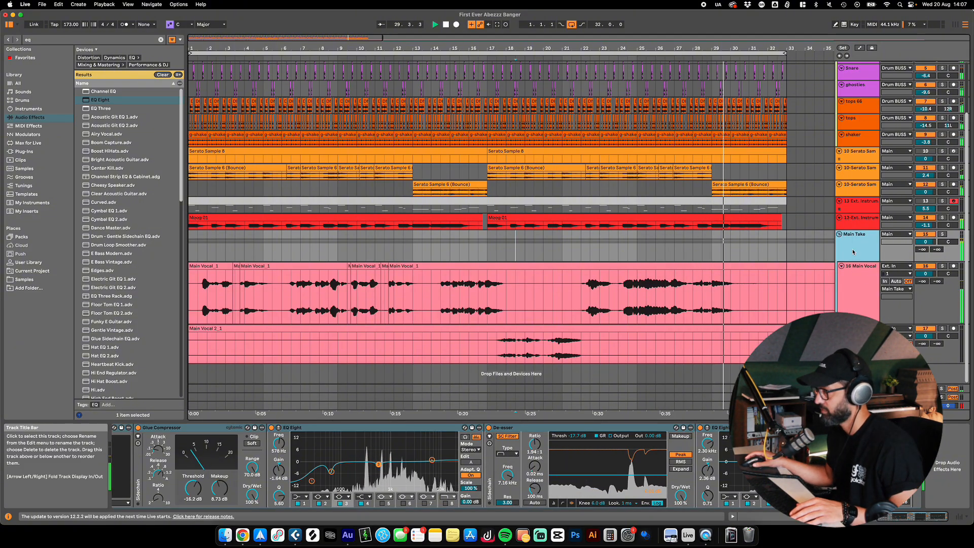
right_click(858, 255)
click(864, 391)
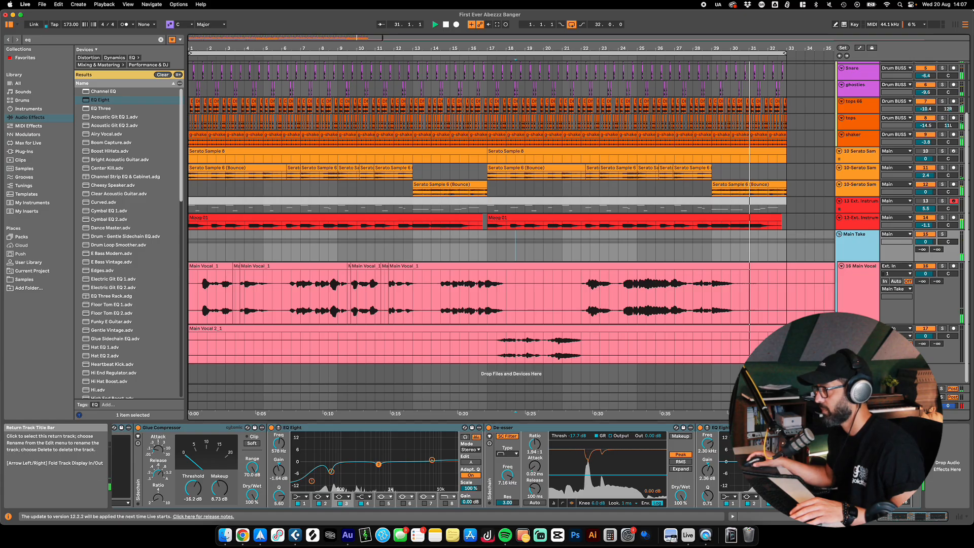
key(space)
click(859, 246)
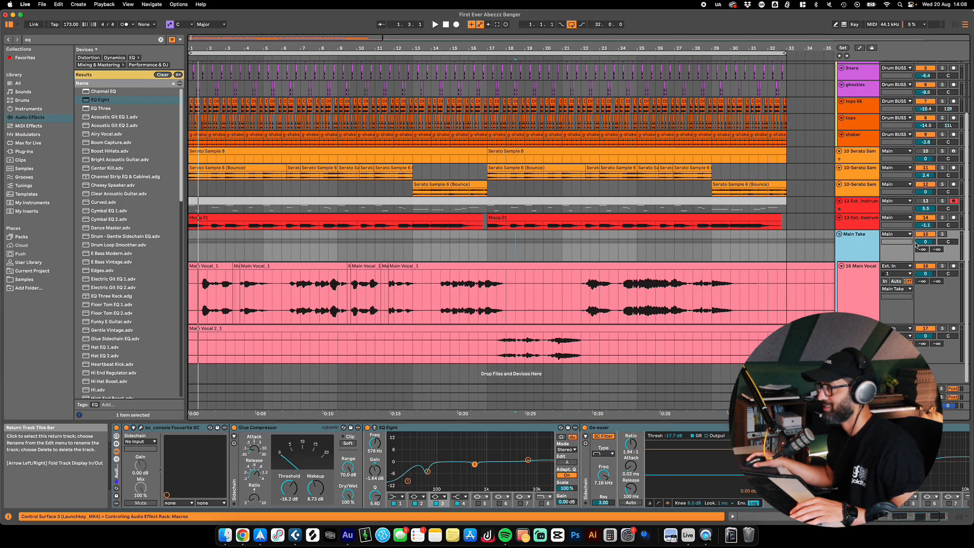
click(905, 235)
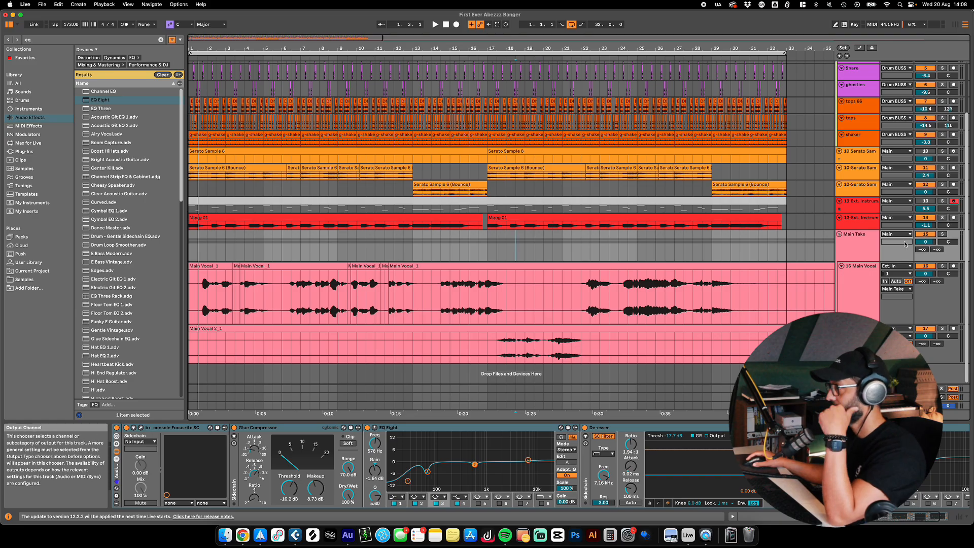
Step: Enlarge the Drum BUSS group track and check its output routing options
scroll(863, 127, up, 3)
click(866, 66)
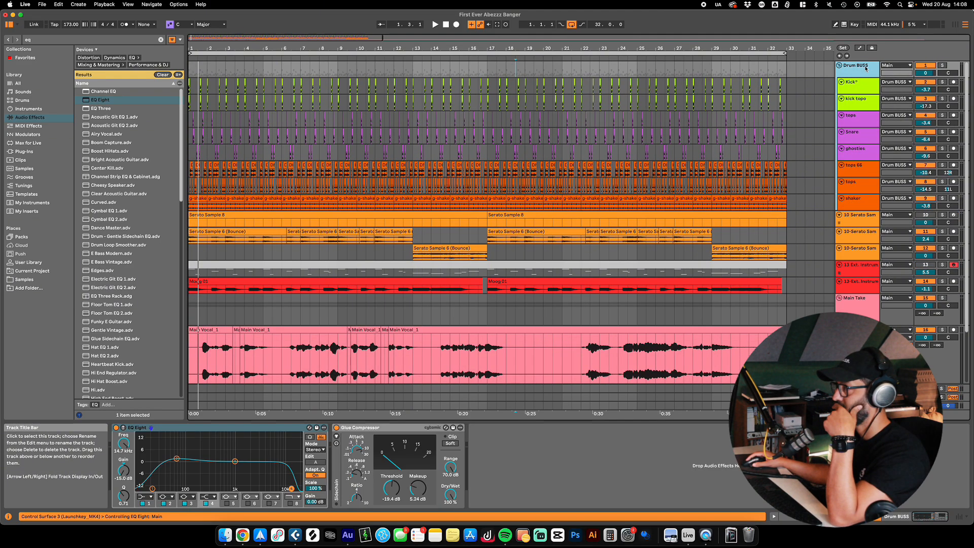
drag(874, 77, 863, 101)
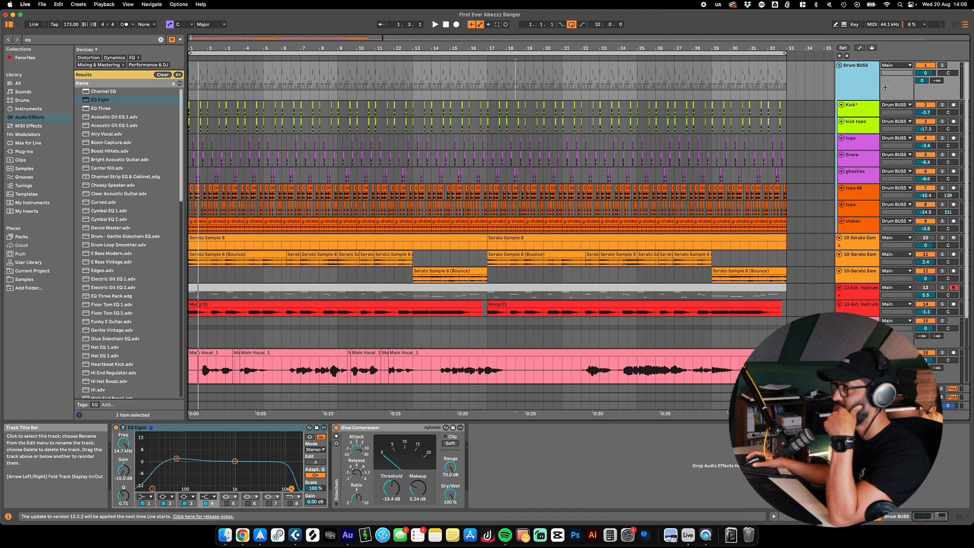
click(905, 66)
click(859, 82)
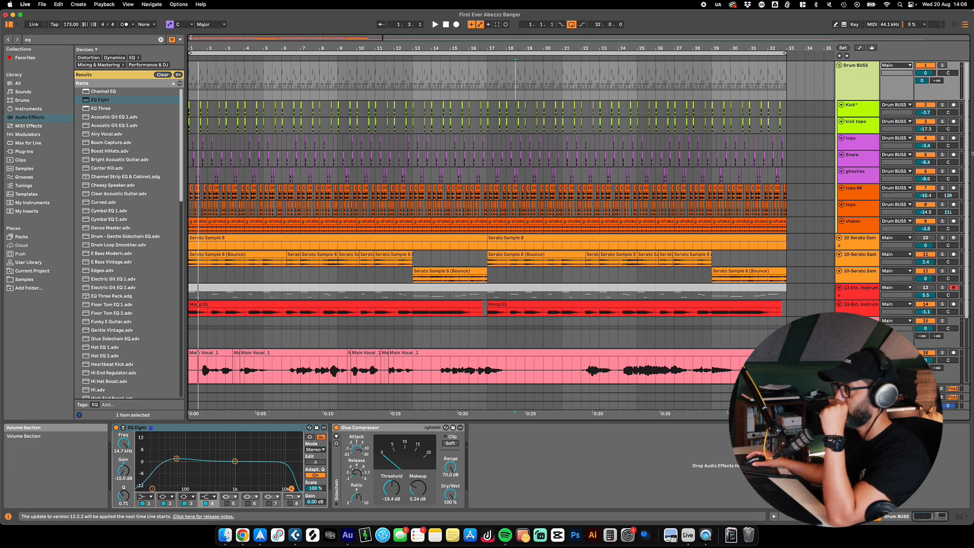
Step: Examine the send controls of the Kick and Drum BUSS tracks in the mixer
click(247, 234)
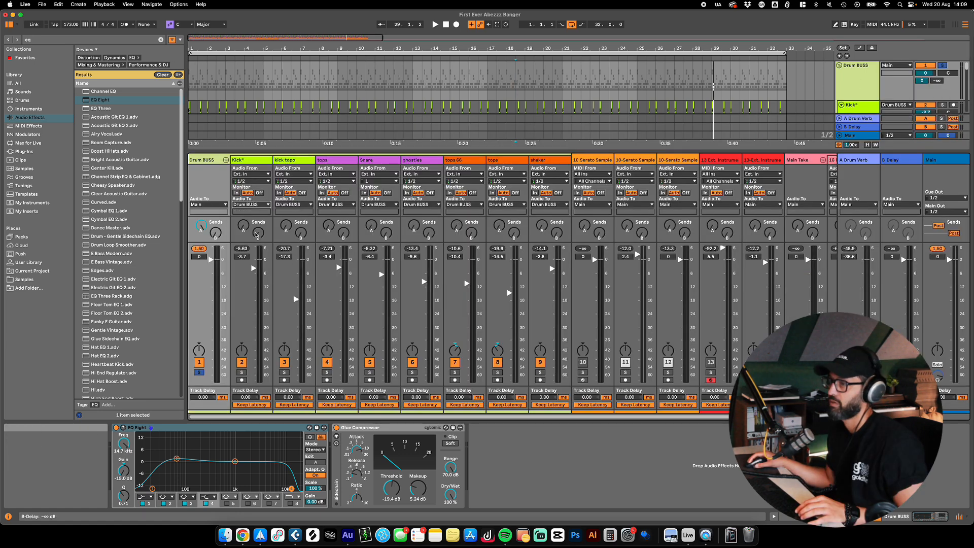
click(261, 181)
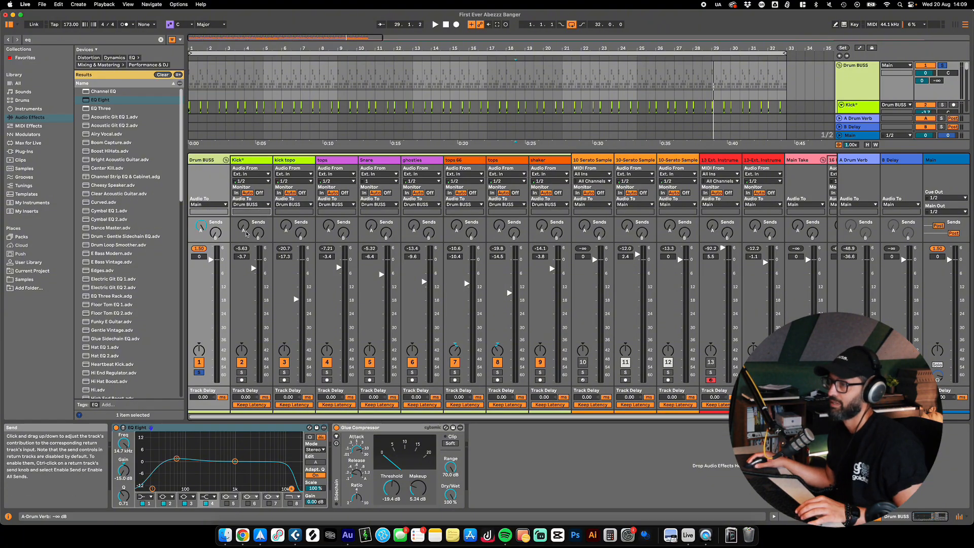
double_click(201, 227)
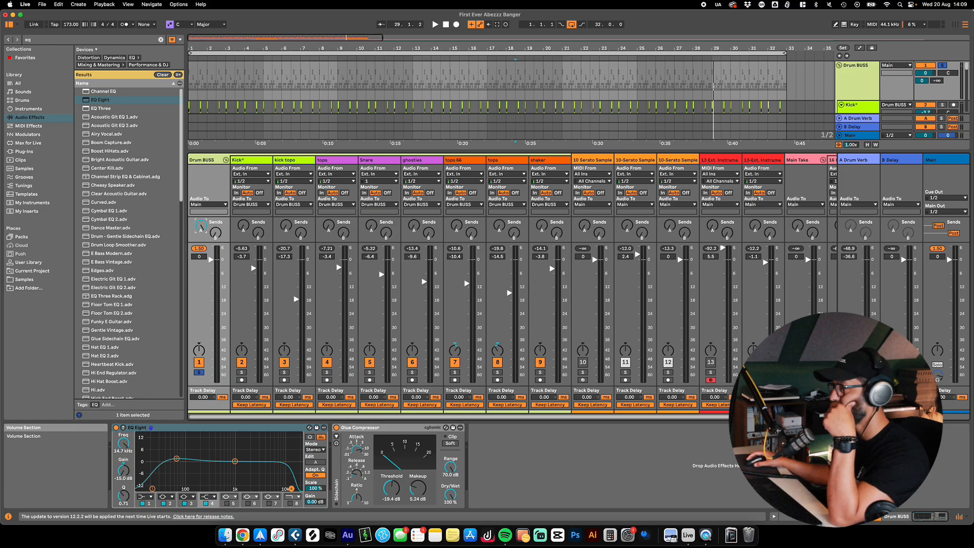
Step: Insert a return track after Drum Verb, name it Vocal Final BU, and collapse the mixer to bring back the full arrangement
key(super+alt+t)
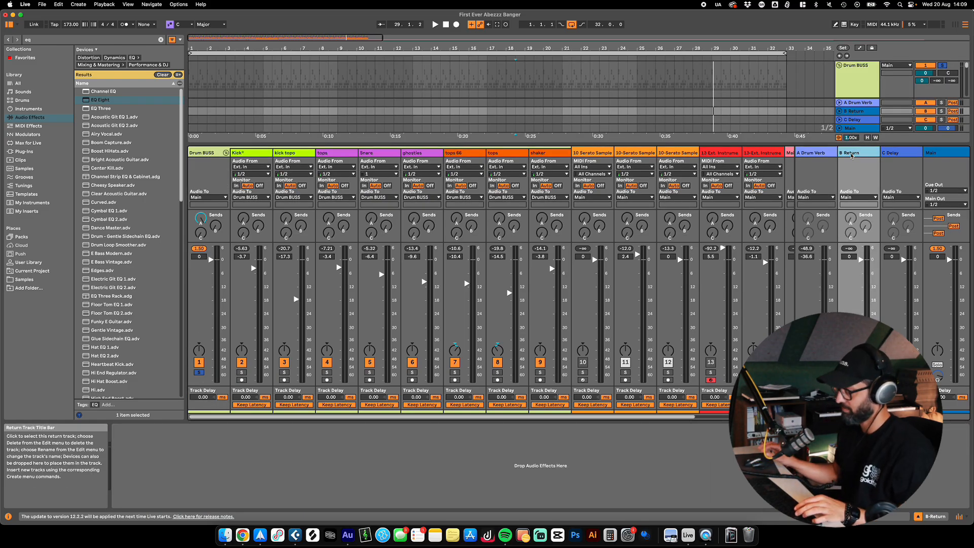
key(super+r)
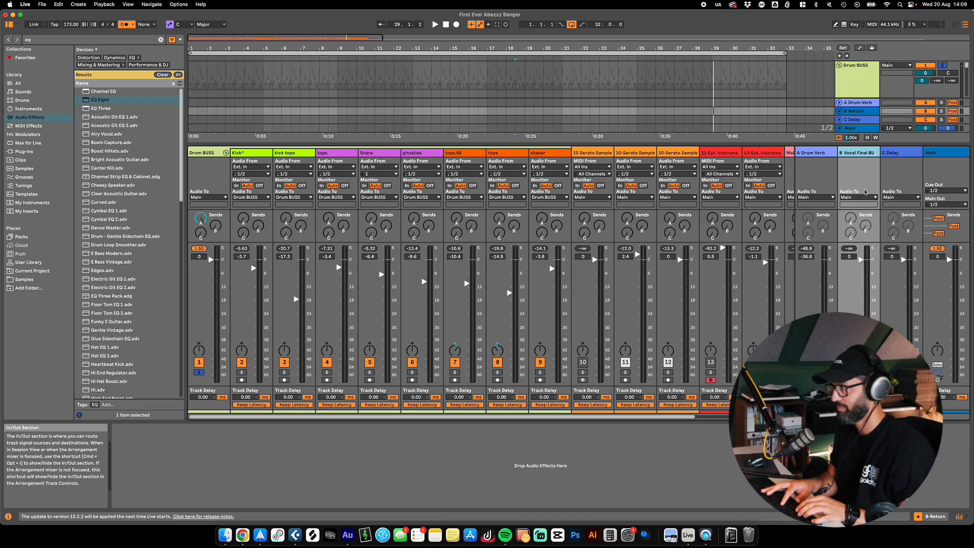
drag(684, 145, 678, 417)
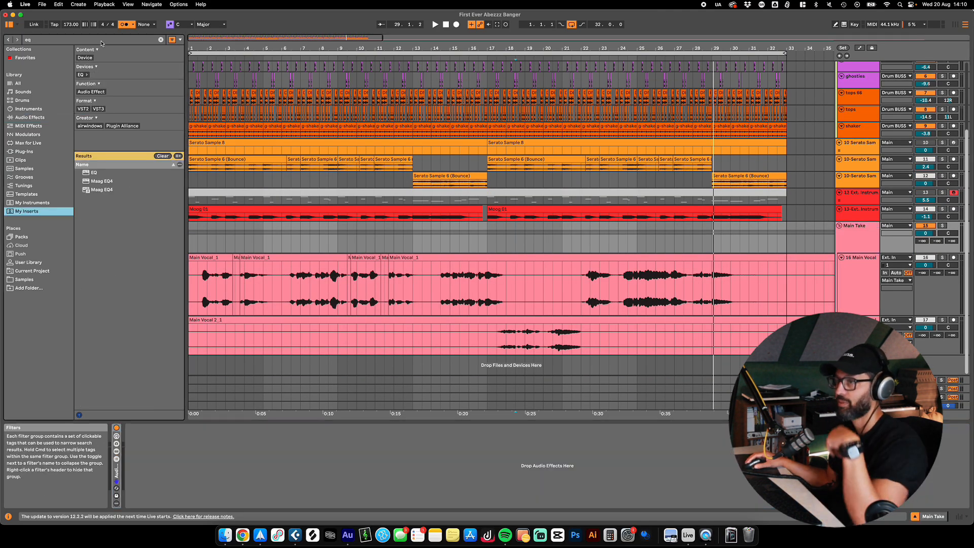
Step: Search the plug-in inserts for "valha" and load ValhallaVintageVerb after the effect rack on Main Take
click(101, 40)
text(valha)
double_click(113, 249)
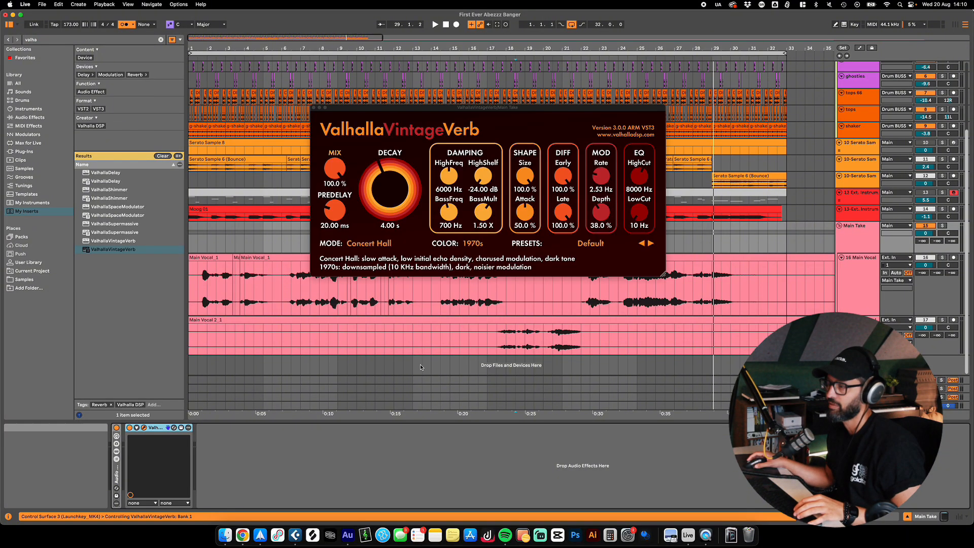
Step: Load the SP-Pop Vocal designer preset in ValhallaVintageVerb and switch off the metronome for playback
click(584, 243)
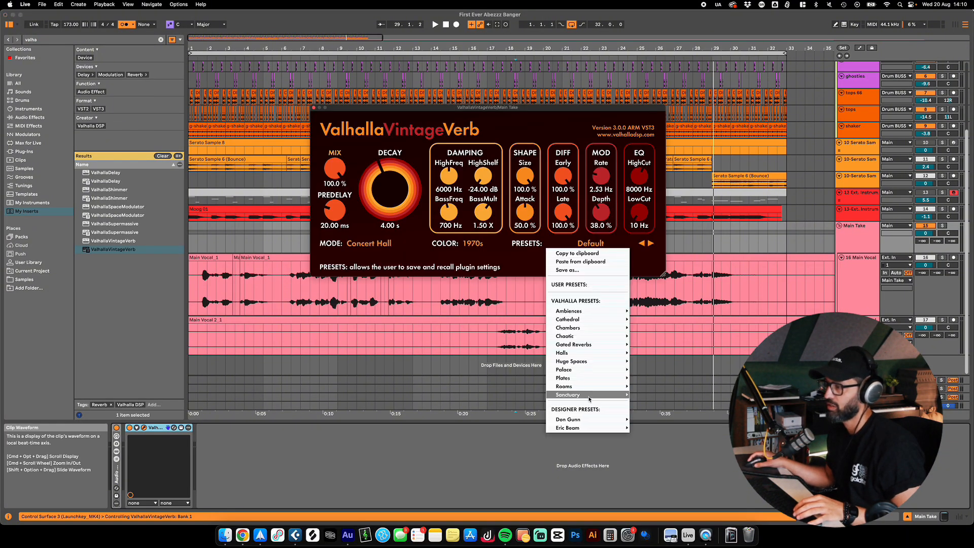
mouse_move(597, 421)
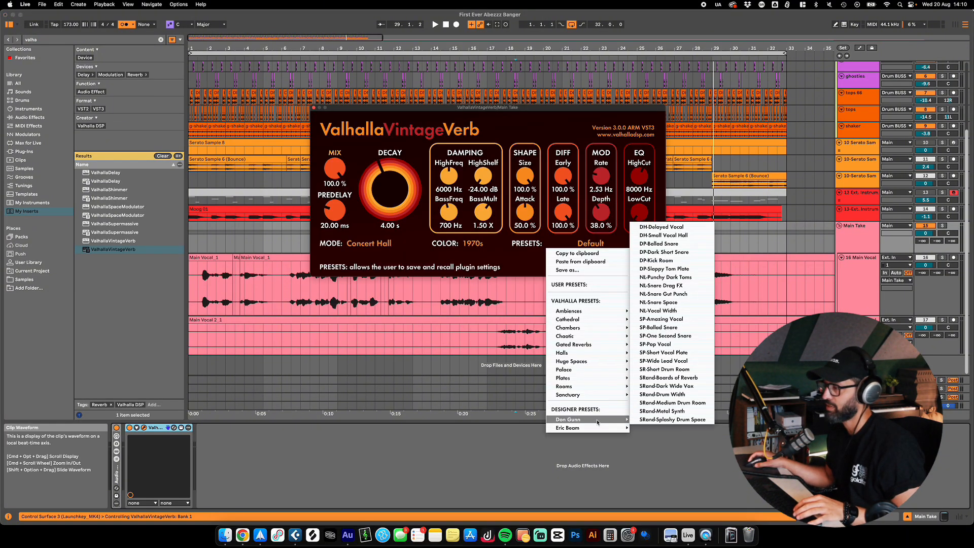
click(656, 345)
key(space)
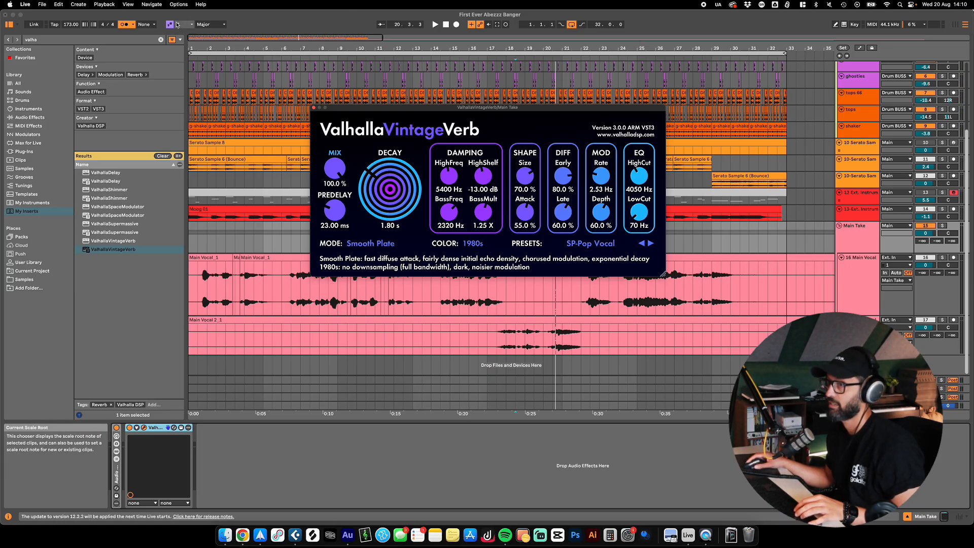
click(124, 24)
key(space)
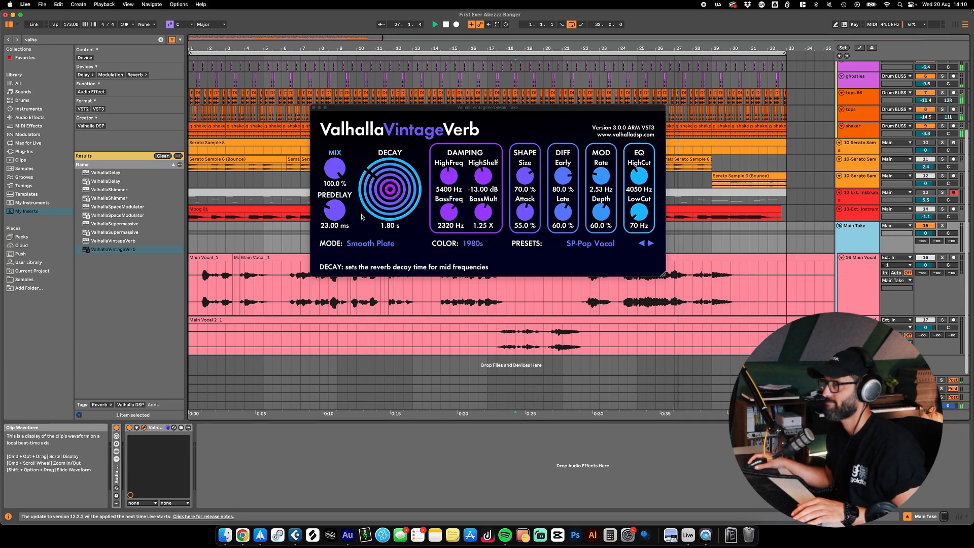
Step: Lower the reverb mix to about 7.6 % and predelay to about 6.69 ms, and raise the low cut to 430 Hz
click(944, 226)
click(944, 226)
drag(334, 168, 338, 257)
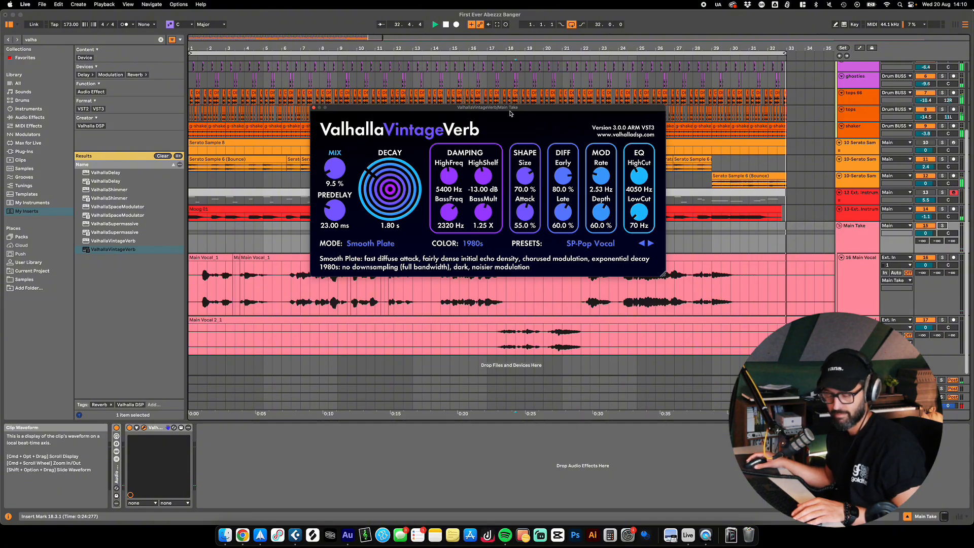
drag(334, 170, 334, 171)
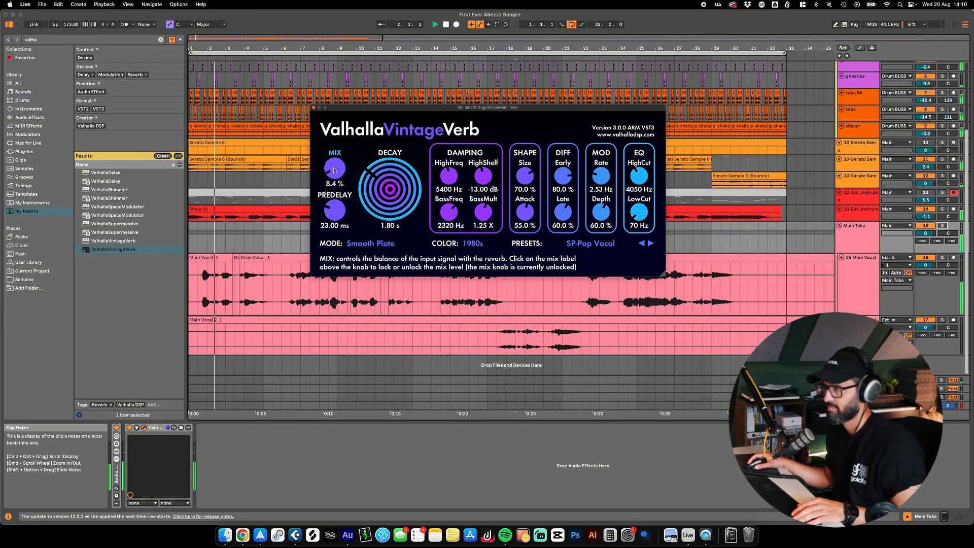
drag(334, 210, 339, 229)
drag(639, 212, 639, 184)
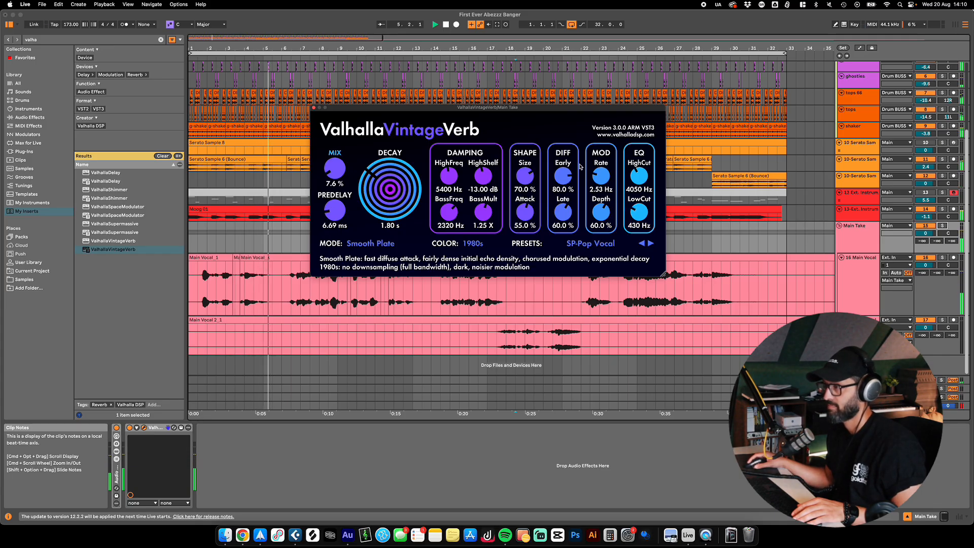
Step: Set early diffusion to 62 %, high cut to 12000 Hz, mix to 10.5 % and decay to 1.94 s, and save the set
drag(559, 178, 560, 188)
drag(640, 176, 648, 162)
drag(335, 169, 373, 178)
drag(340, 173, 340, 177)
drag(637, 178, 636, 176)
drag(374, 198, 374, 202)
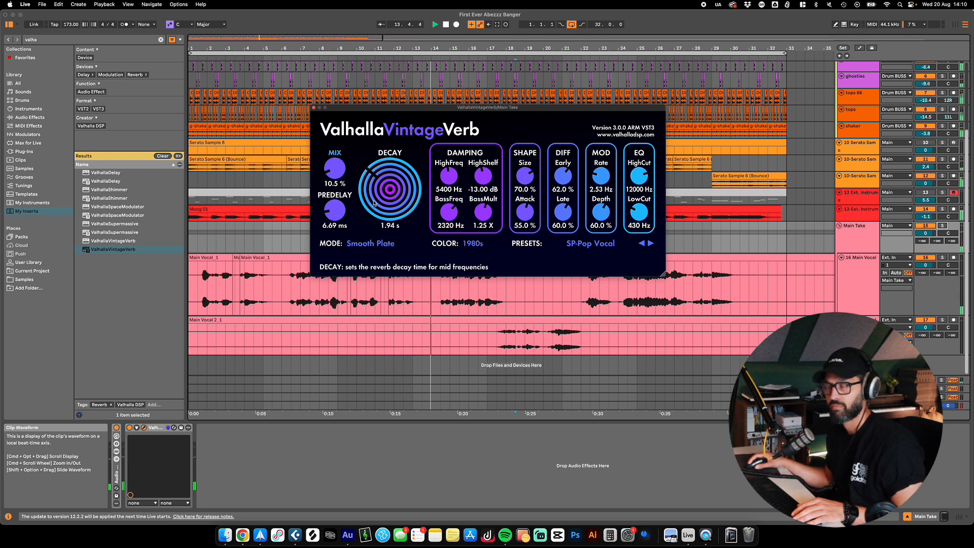
key(super+s)
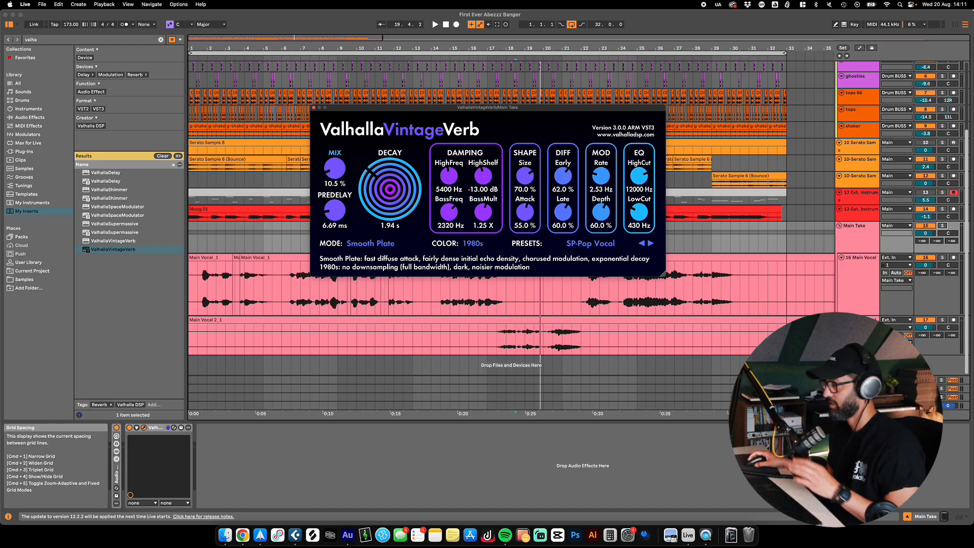
Step: Collapse the return track's enlarged EQ Eight display and examine the sends of the vocal tracks
click(866, 242)
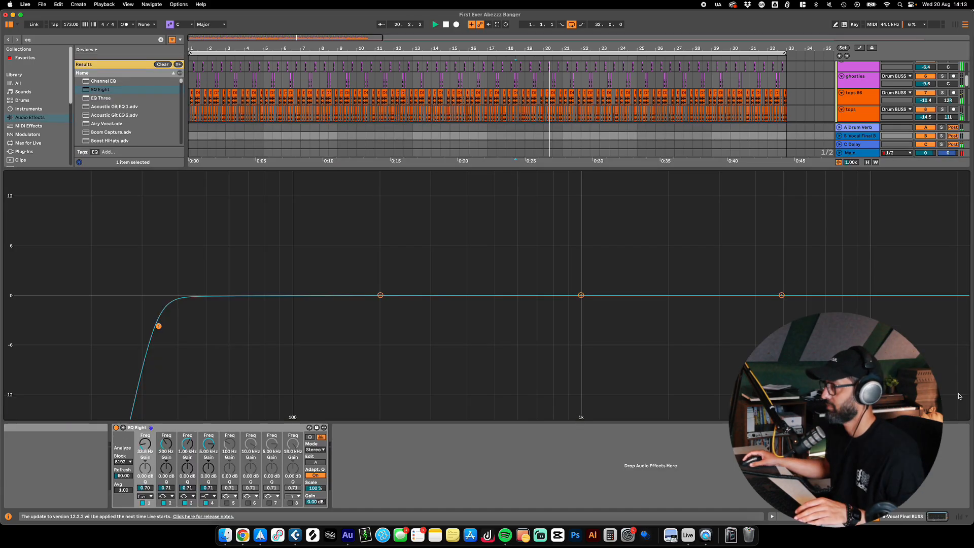
key(space)
click(124, 428)
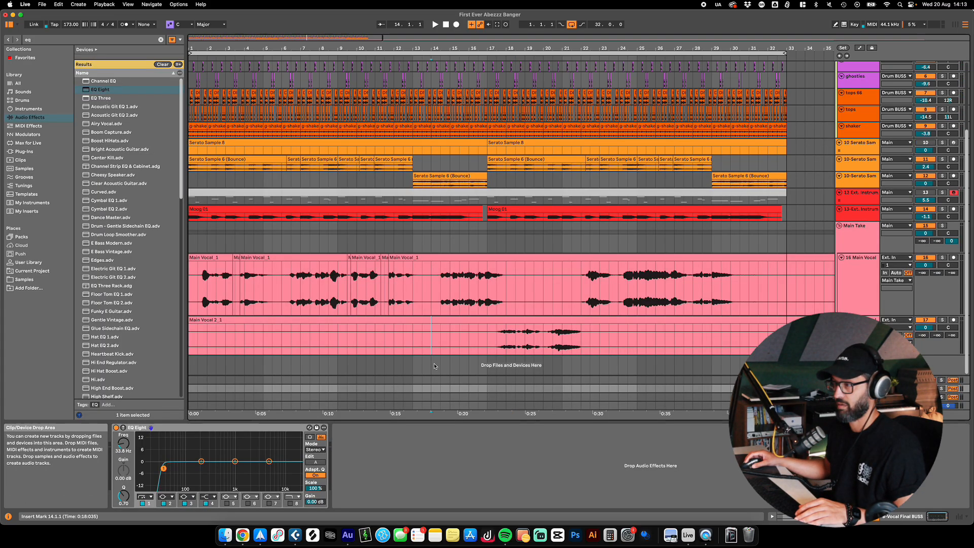
click(861, 321)
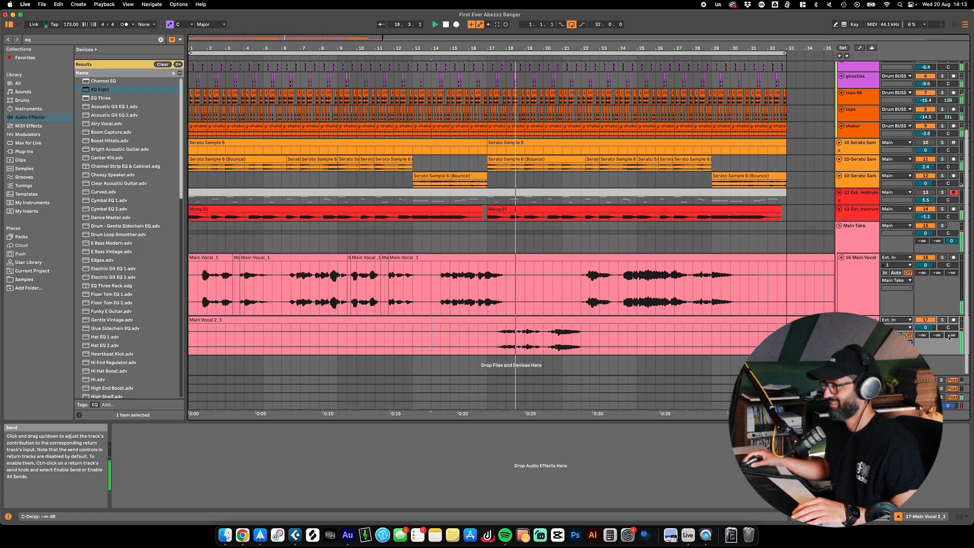
click(858, 238)
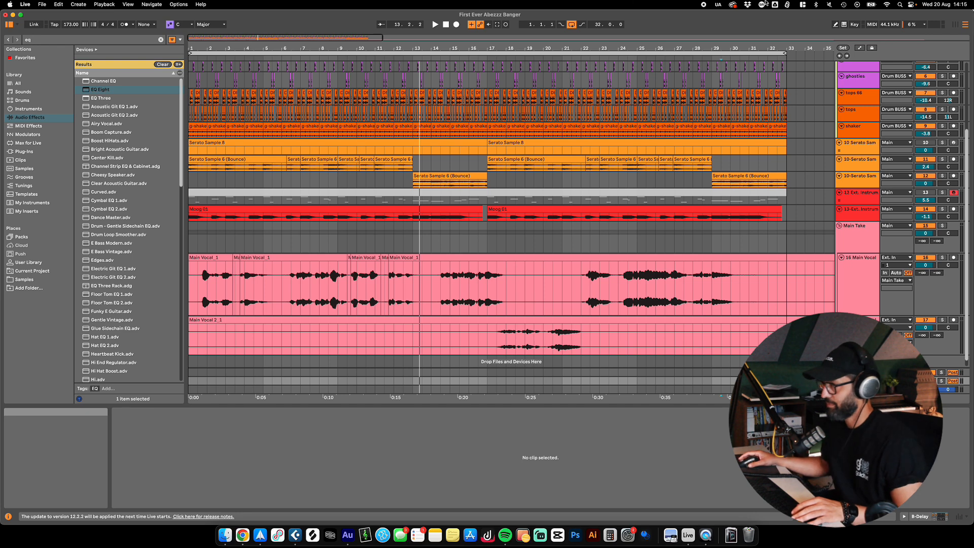
Step: Group the Main Take track into a new group track named Vocal Final BUSS
click(855, 241)
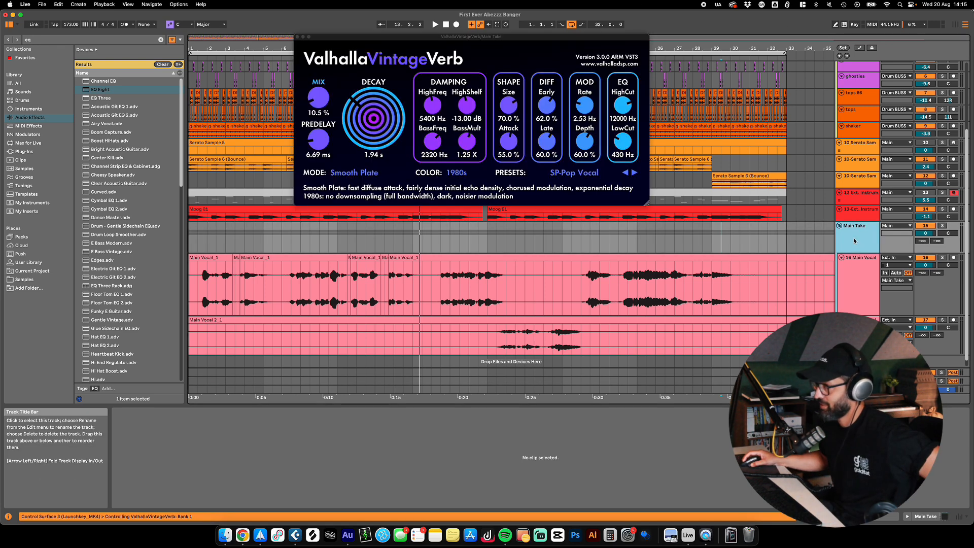
key(super+g)
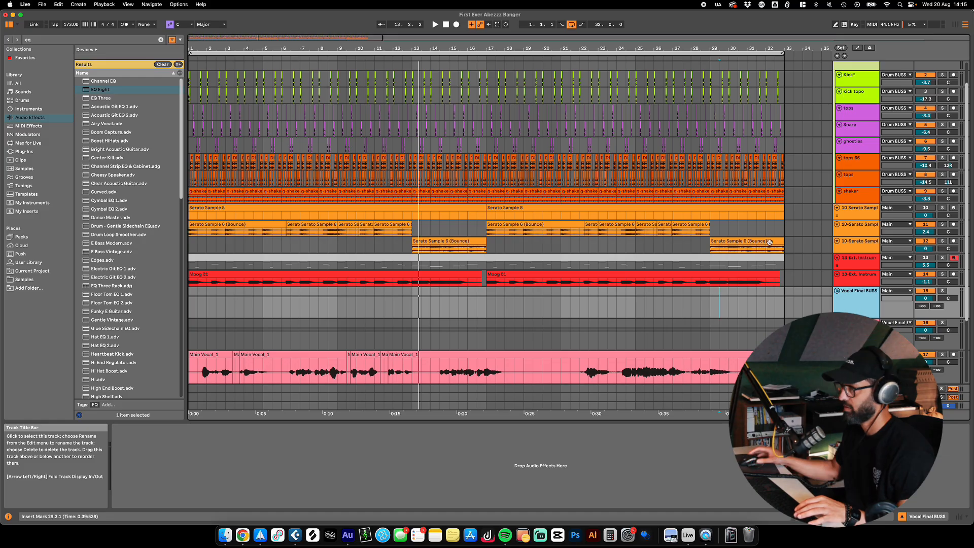
scroll(762, 295, down, 3)
scroll(762, 296, down, 1)
click(850, 246)
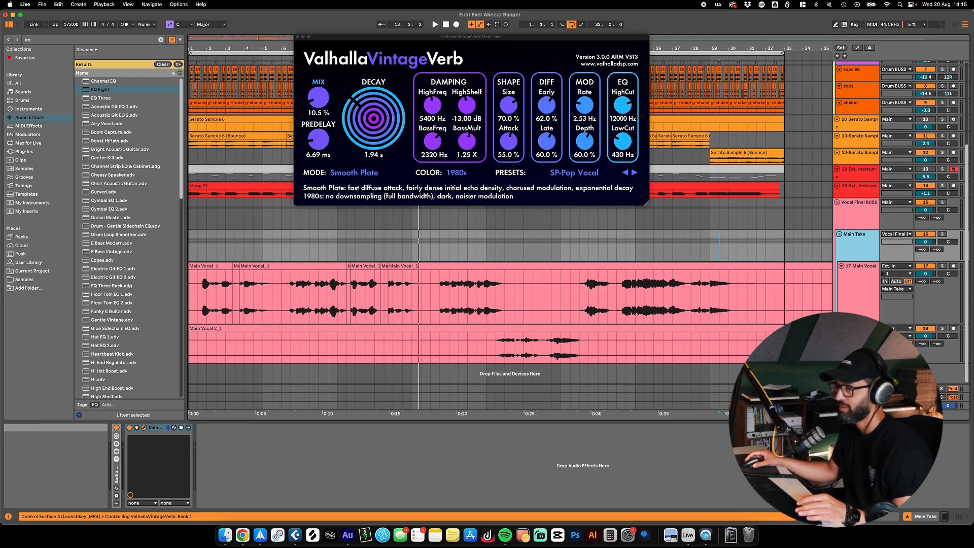
Step: Add an EQ Eight to the Vocal Final BUSS group and enlarge its frequency display
click(870, 206)
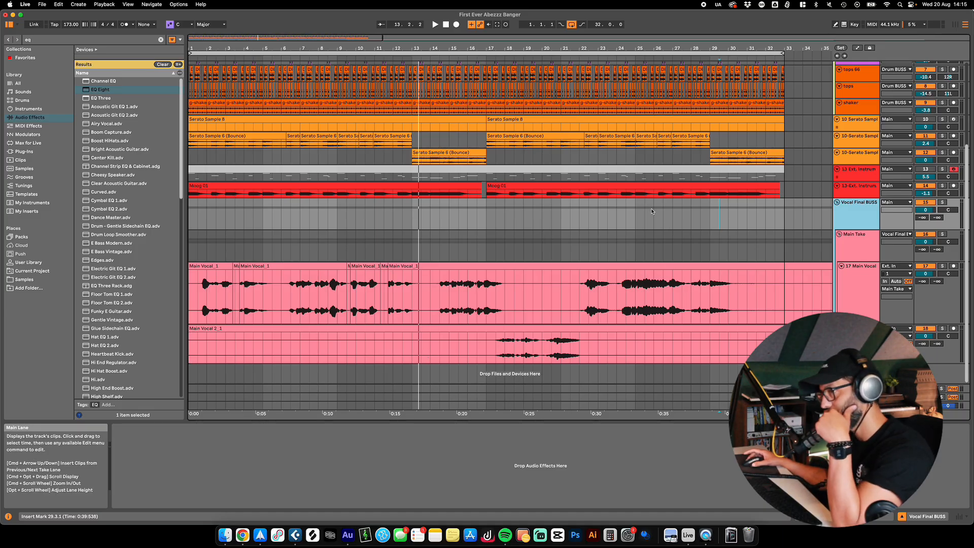
drag(141, 90, 298, 381)
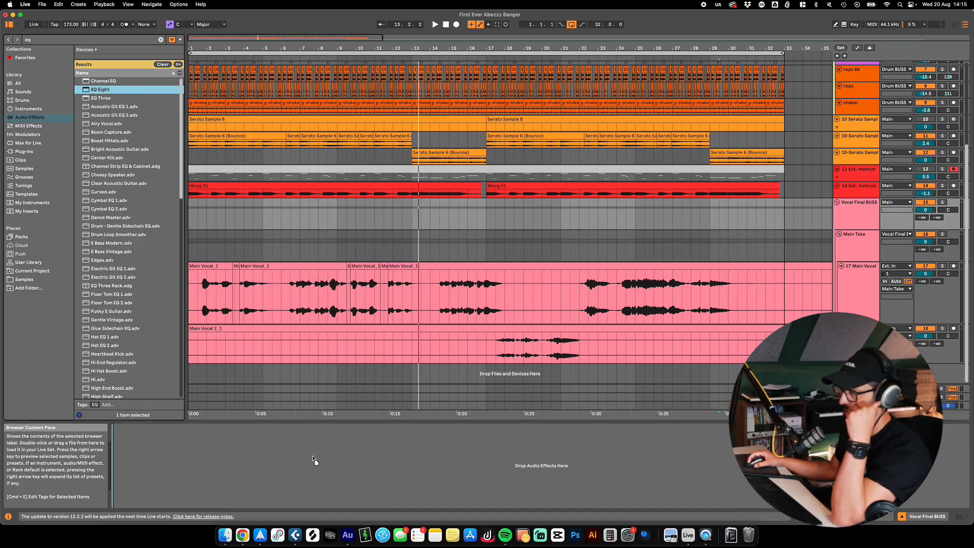
drag(315, 461, 314, 461)
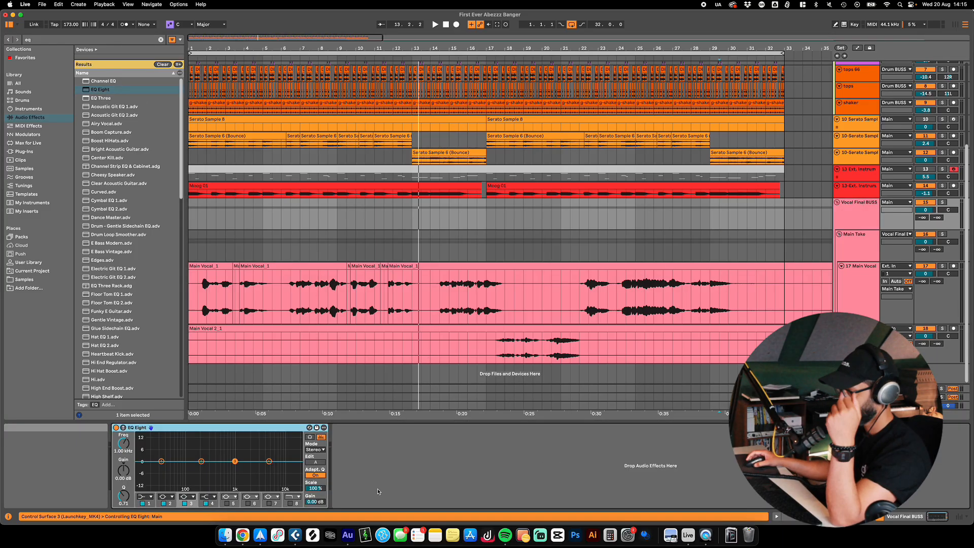
click(123, 428)
Step: Change the EQ Eight's first band to a low-cut filter at about 46.5 Hz and play the song
drag(144, 296, 163, 416)
click(146, 497)
click(152, 450)
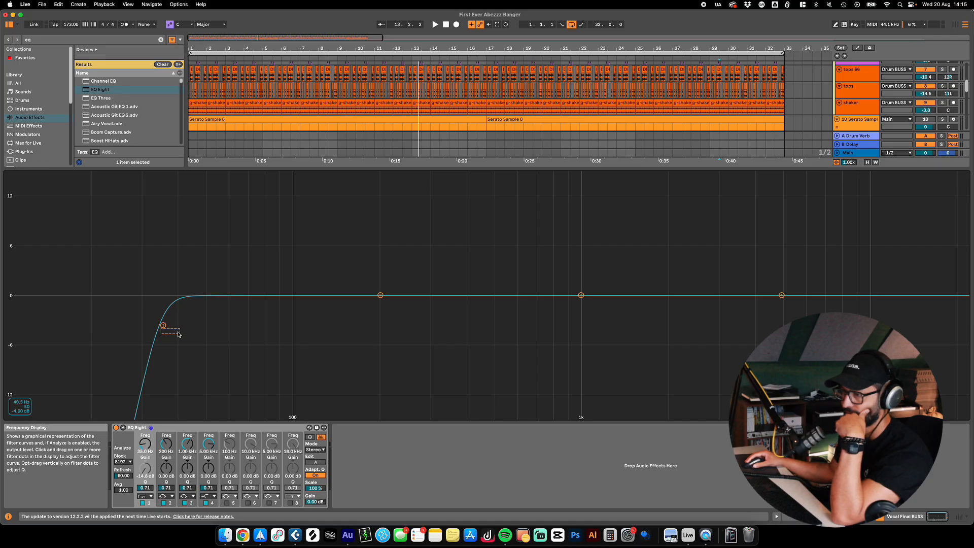
drag(163, 326, 198, 328)
key(space)
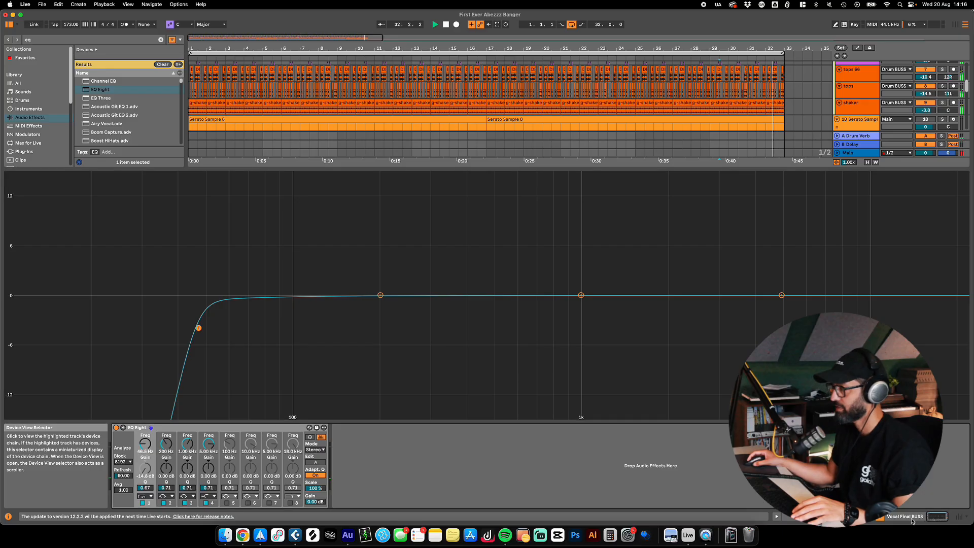
Step: Bring back the Vocal Final BUSS device chain during playback and shrink the EQ Eight to its compact display
click(862, 516)
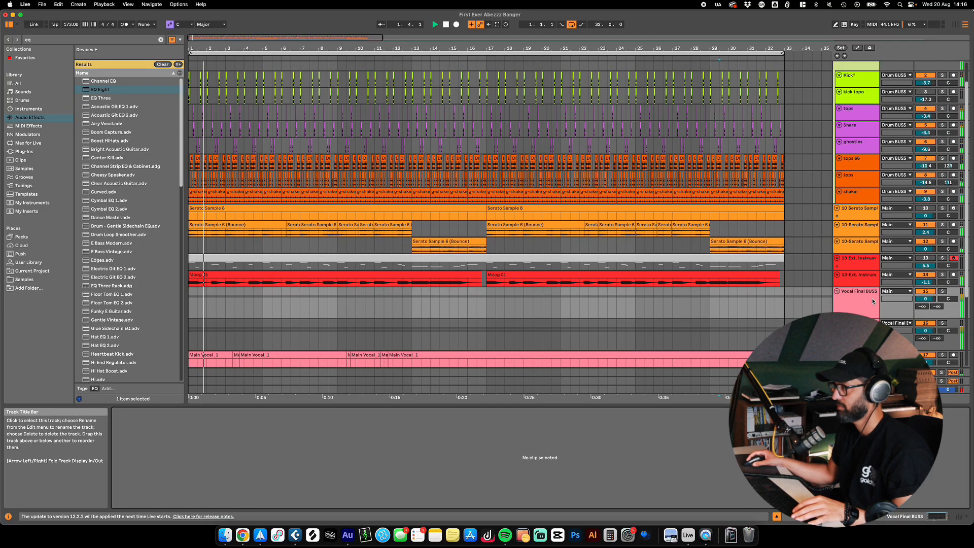
scroll(873, 248, down, 5)
click(863, 240)
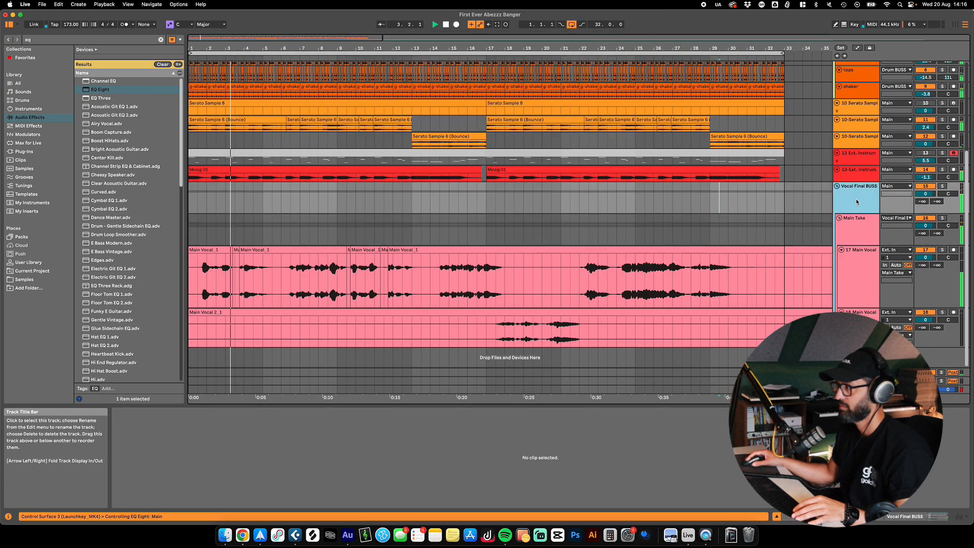
click(914, 518)
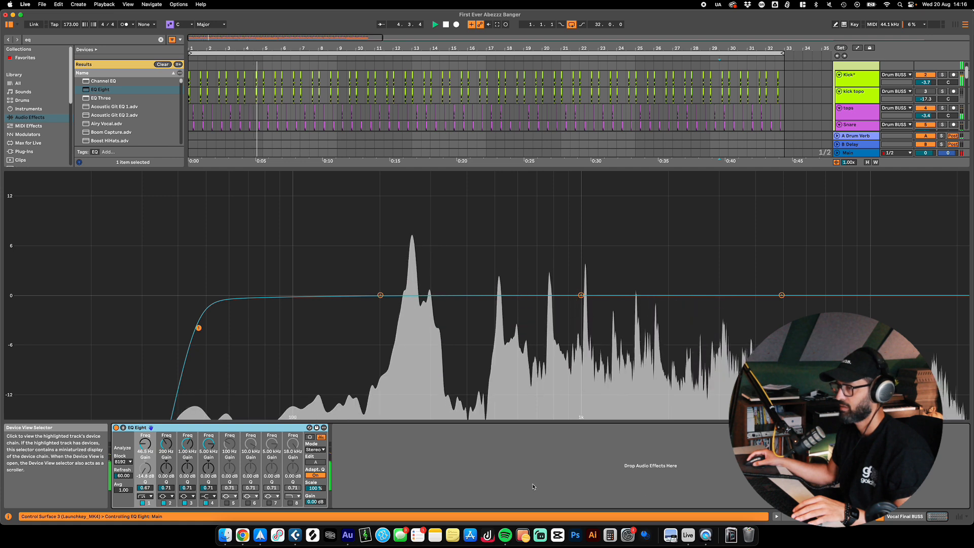
click(123, 428)
Step: Search the plug-in inserts for "la" and load the UADx LA-2A Tube Compressor after the EQ Eight on Vocal Final BUSS
click(429, 478)
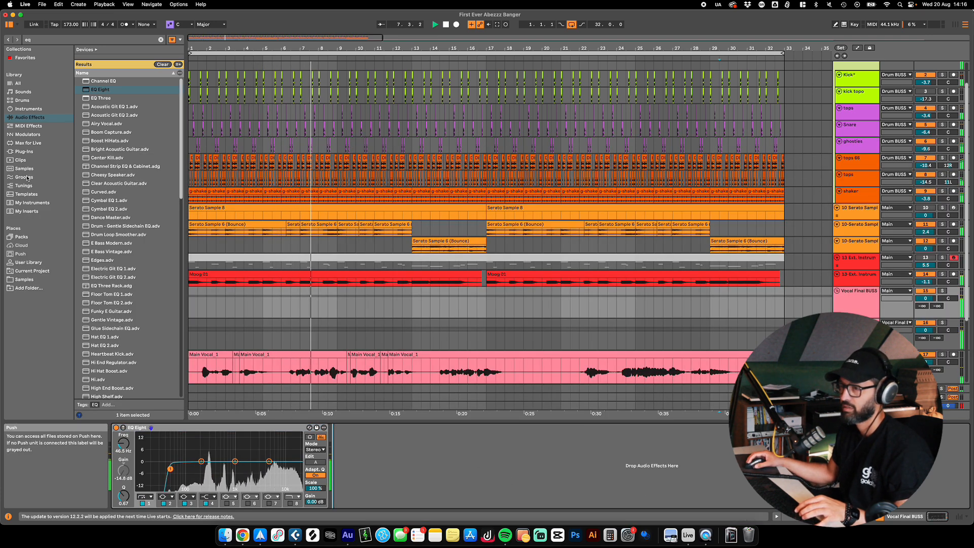
click(28, 203)
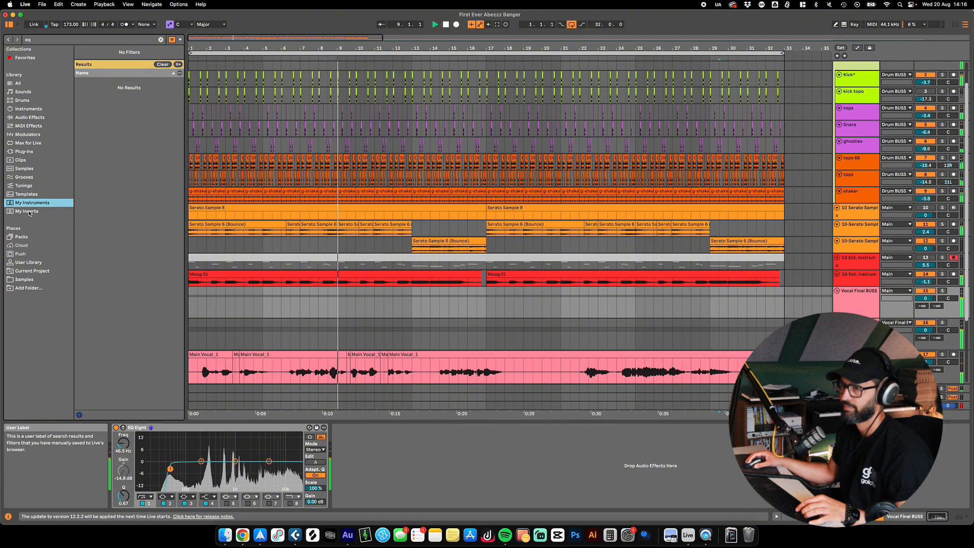
click(28, 210)
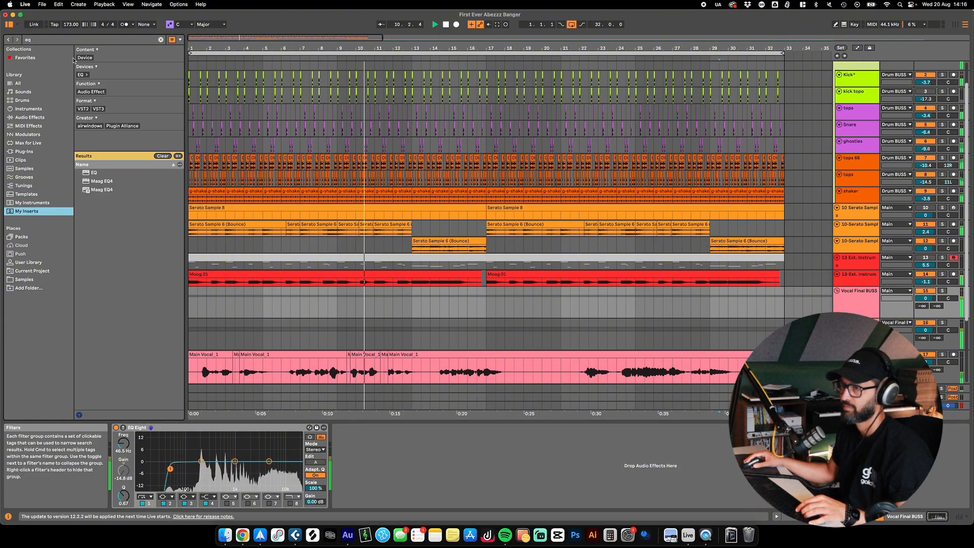
click(64, 41)
text(la)
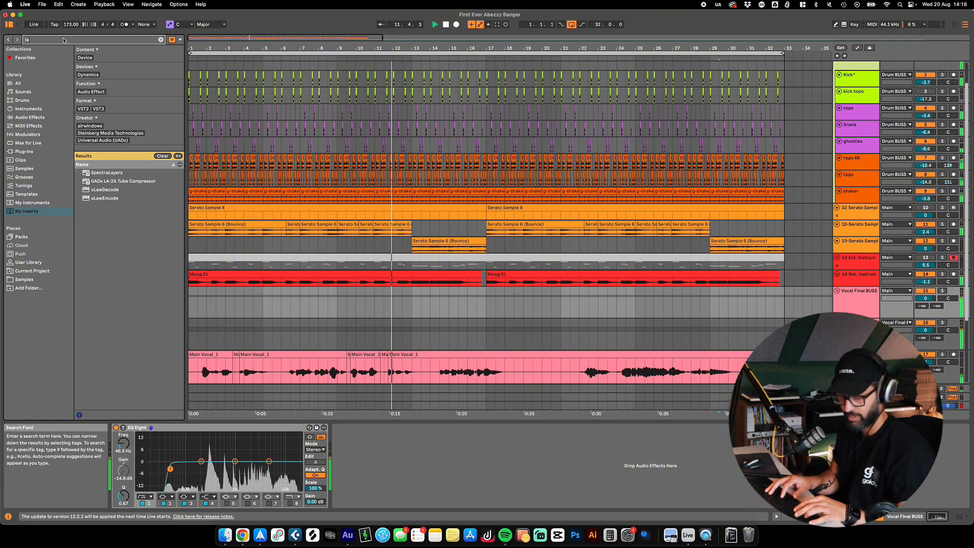
click(122, 181)
drag(401, 459, 401, 459)
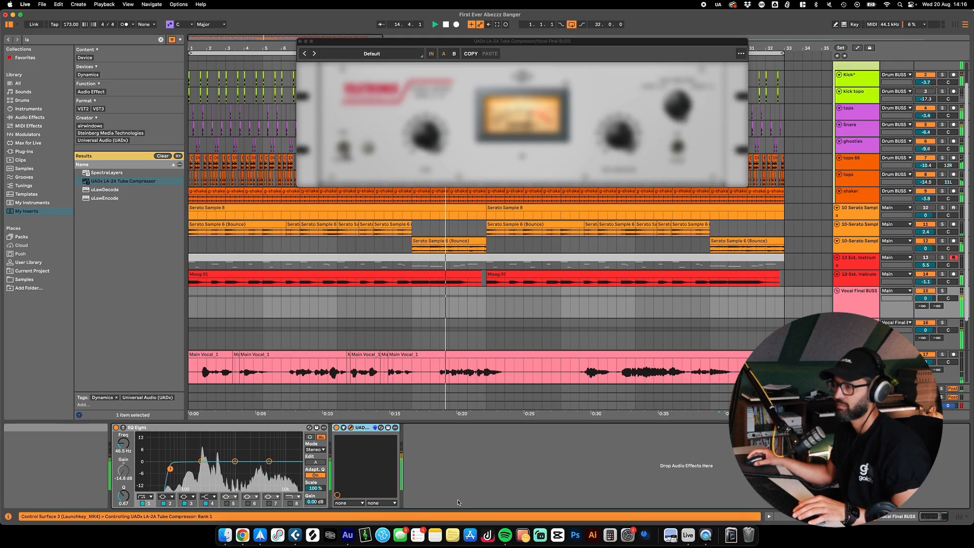
Step: Move the LA-2A window clear of the browser, fine-tune the compressor's gain during playback, and stop the song
drag(496, 115, 503, 114)
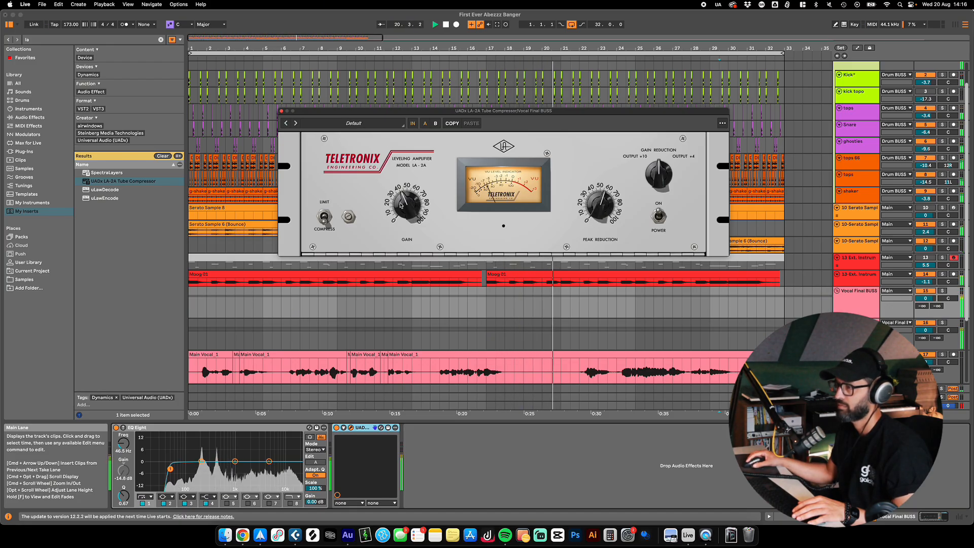
drag(401, 222, 401, 214)
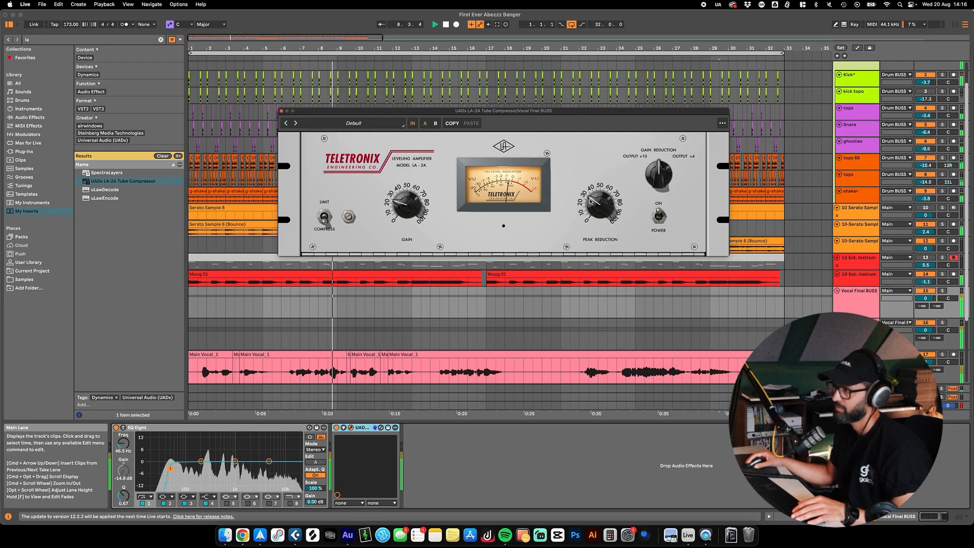
key(space)
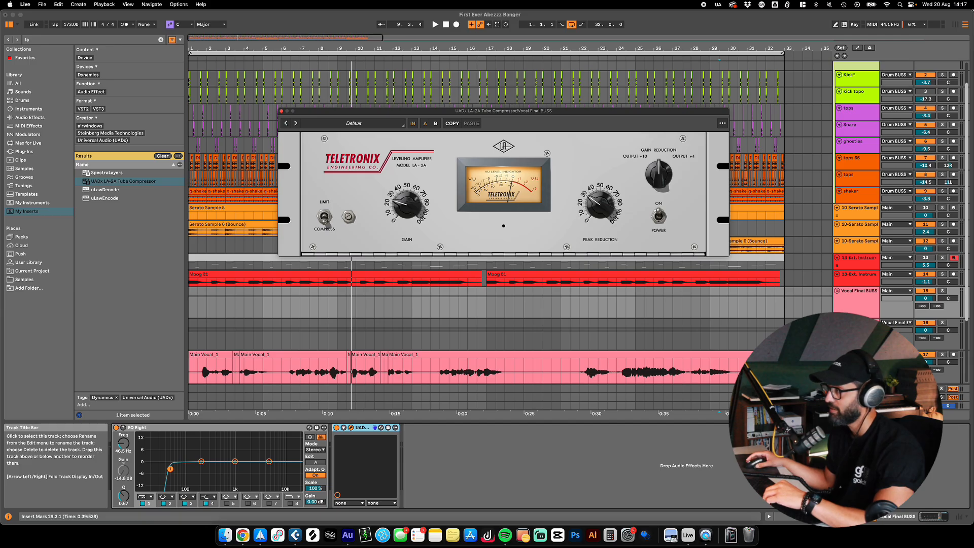
click(608, 486)
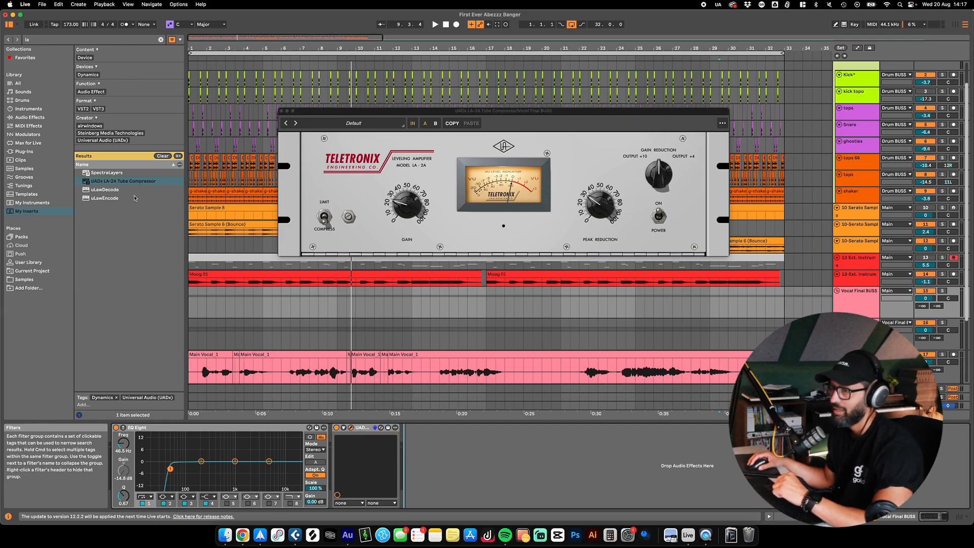
click(28, 109)
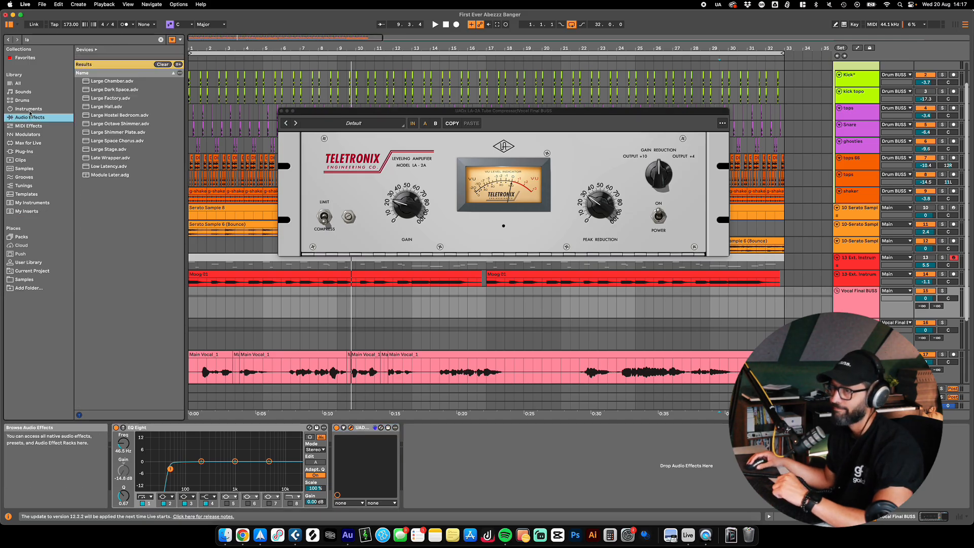
click(101, 41)
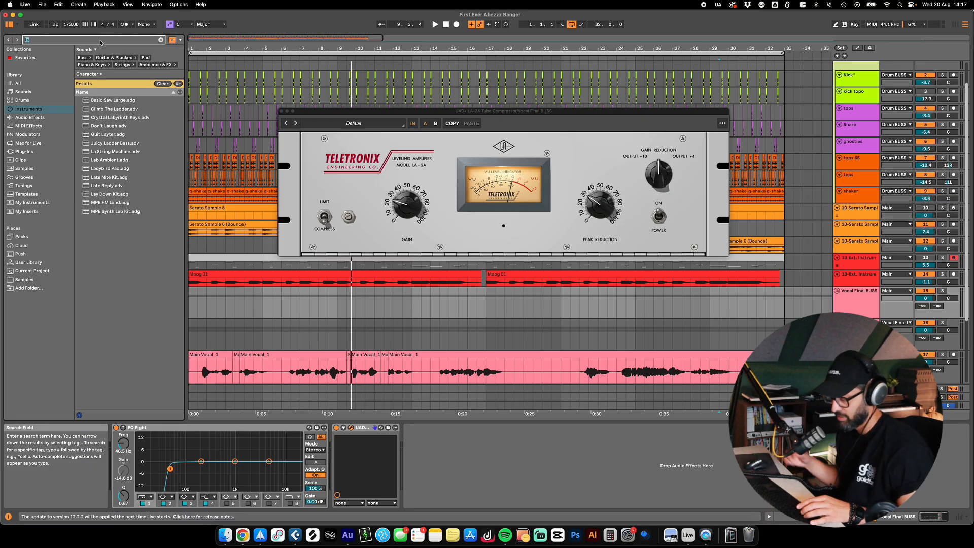
text(sa)
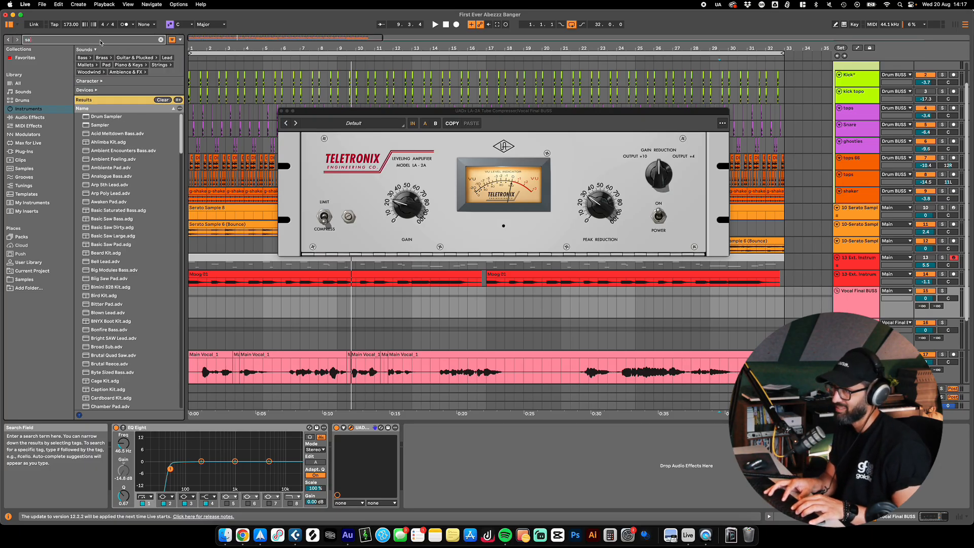
text(tur)
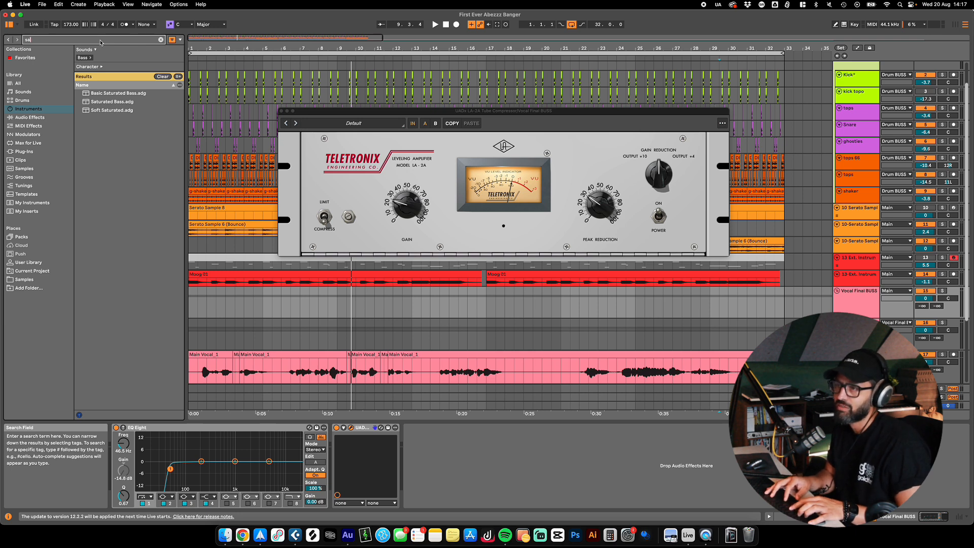
key(BackSpace)
key(BackSpace)
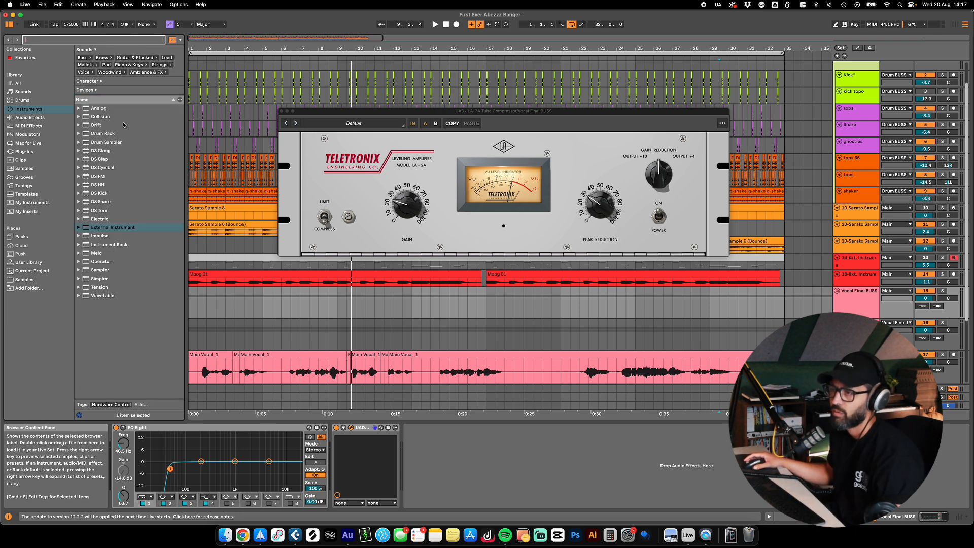
click(78, 109)
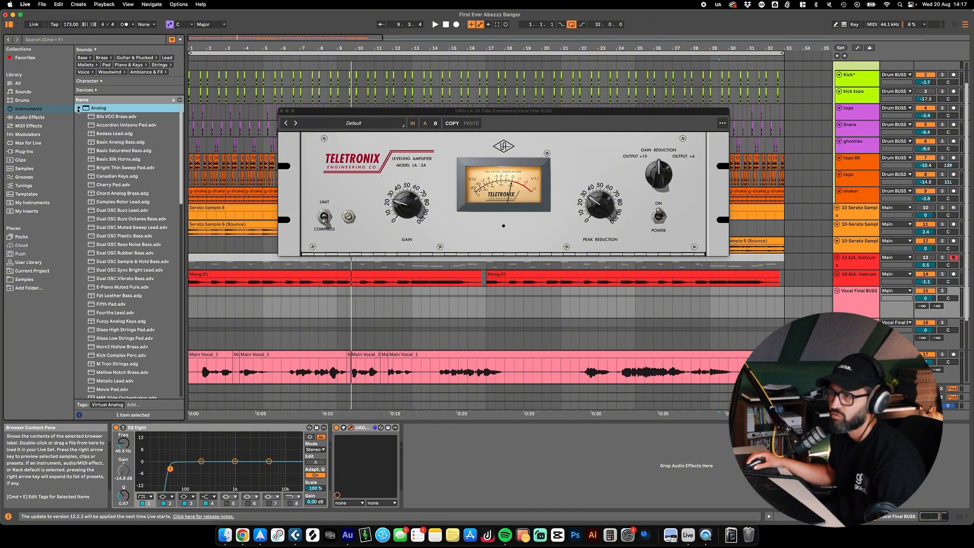
Step: Find Saturator among the audio effects and load it after the LA-2A compressor on Vocal Final BUSS
click(29, 118)
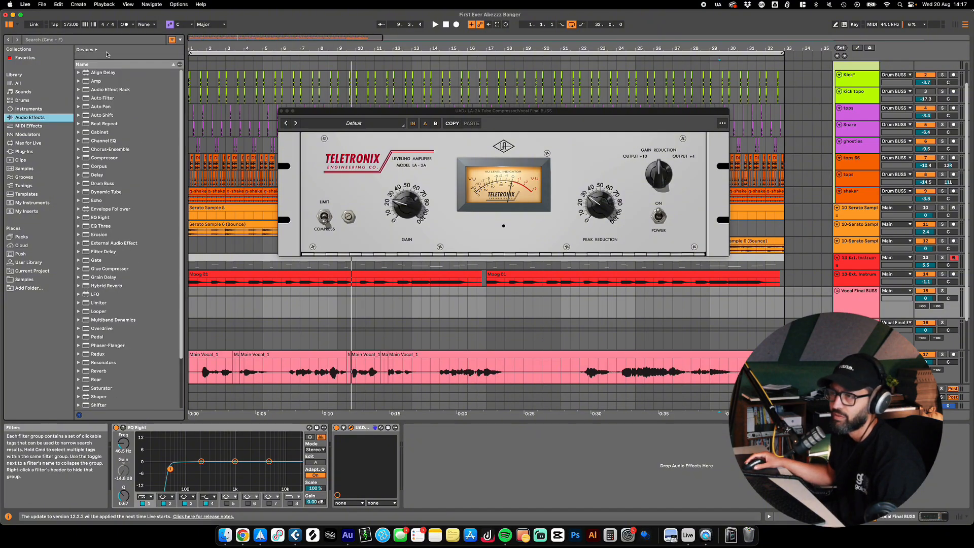
click(79, 192)
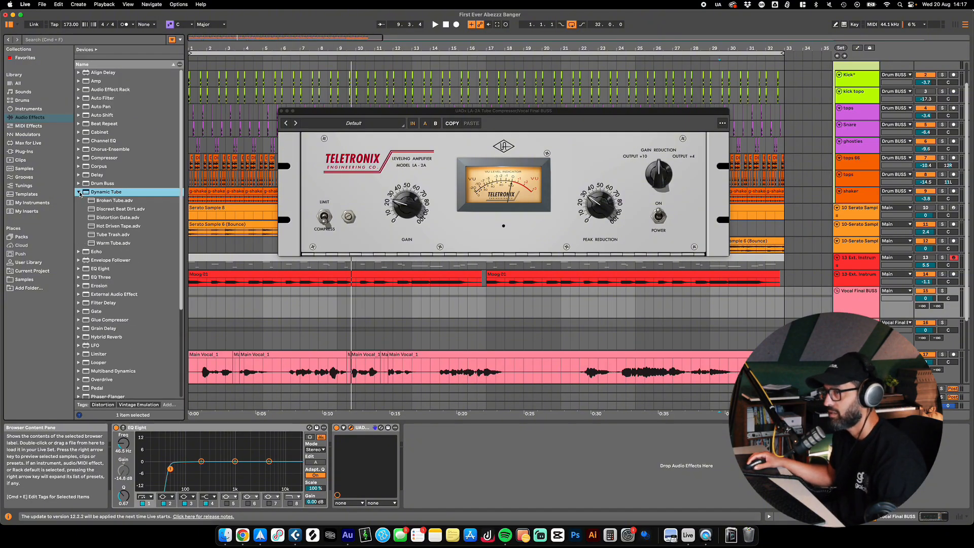
click(79, 193)
scroll(133, 296, down, 3)
scroll(114, 345, down, 1)
click(79, 318)
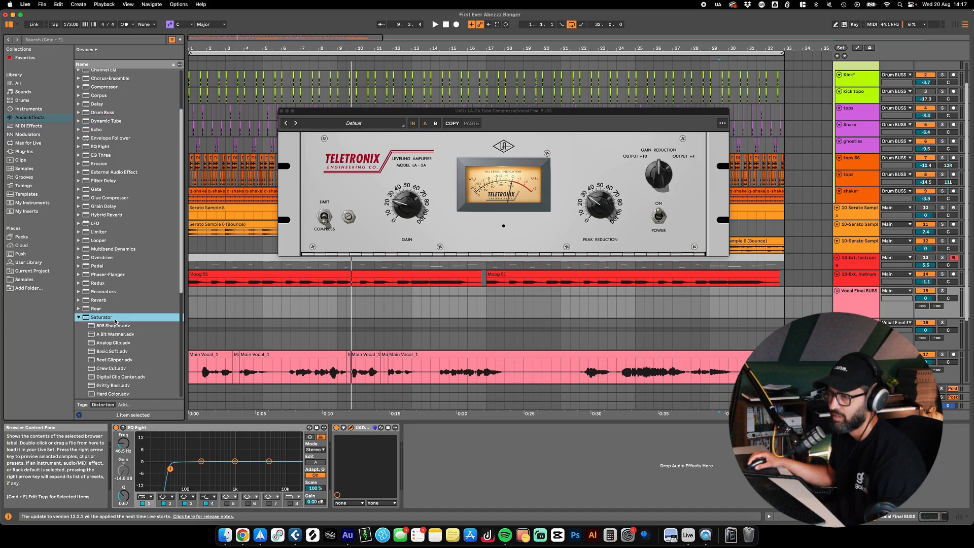
drag(496, 470, 487, 469)
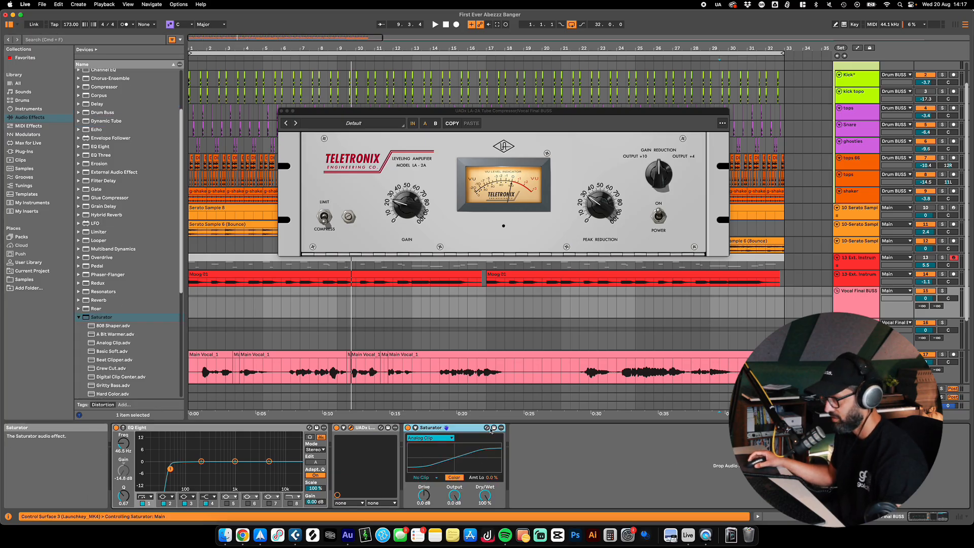
Step: Play the song and, keeping the Analog Clip curve, set the Saturator's low color amount to 7.8%, output to 0 dB and drive to about 0.6 dB
key(space)
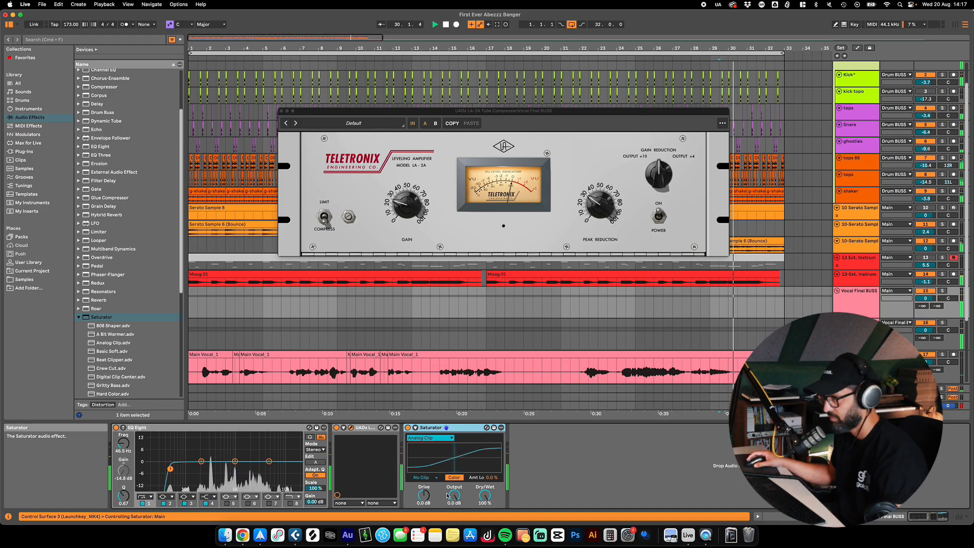
click(430, 438)
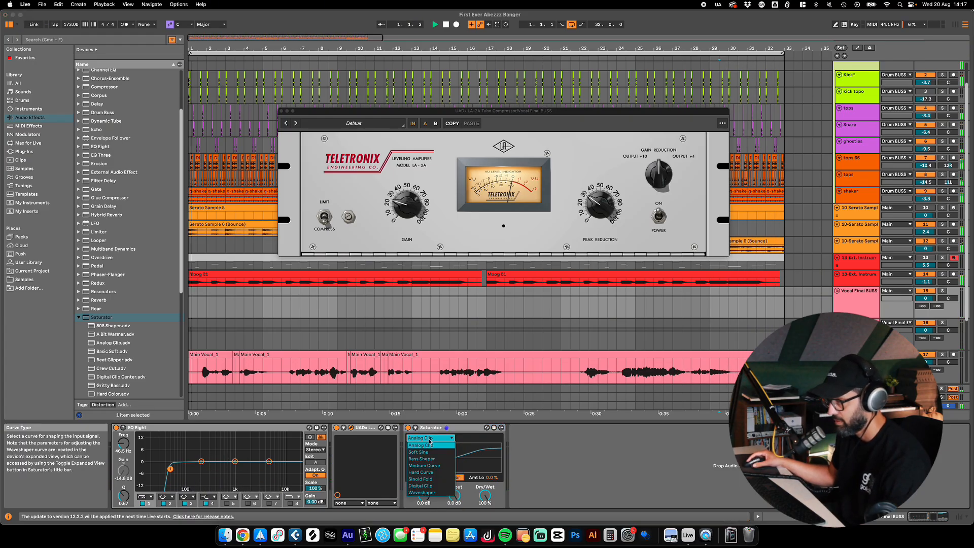
click(430, 441)
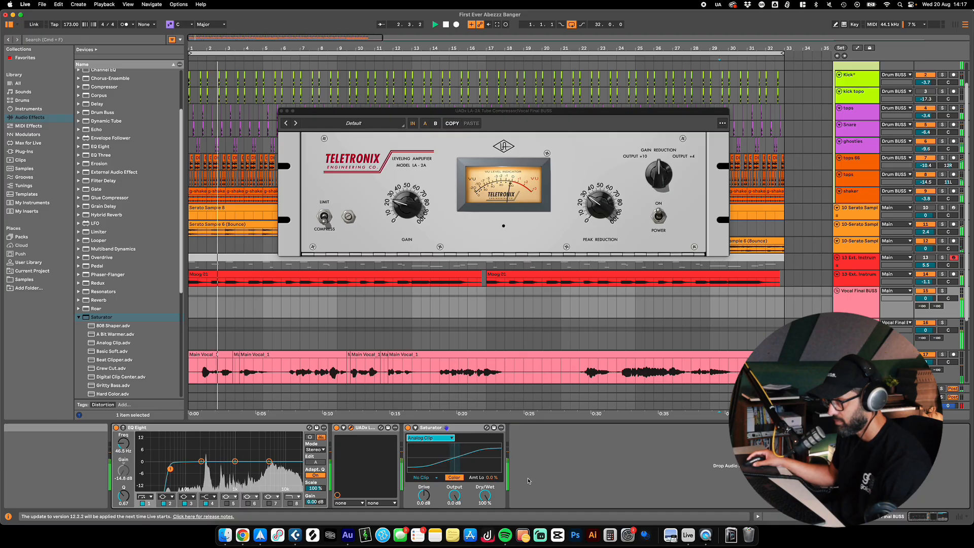
drag(424, 495, 456, 510)
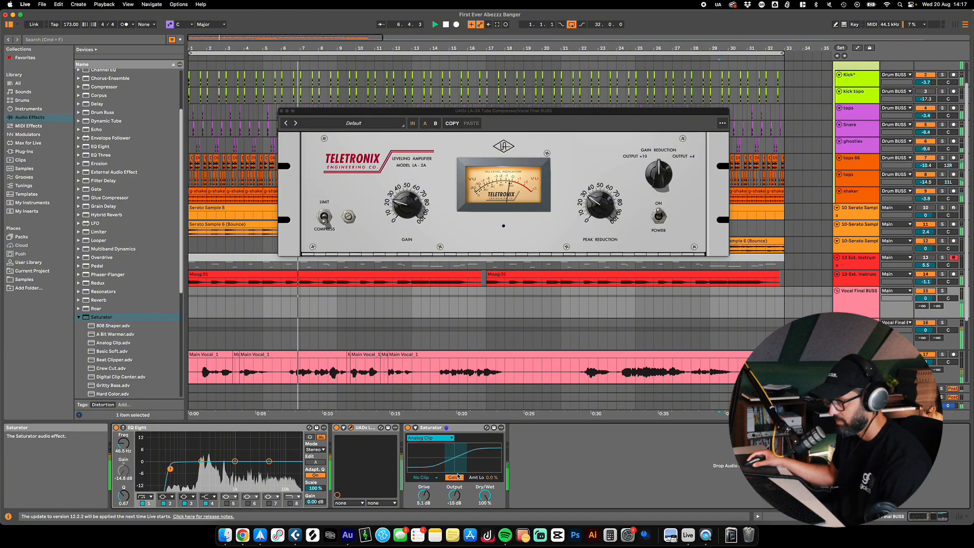
mouse_move(491, 478)
mouse_down()
mouse_move(491, 452)
mouse_move(491, 481)
mouse_move(455, 498)
mouse_move(431, 488)
mouse_move(431, 475)
mouse_move(424, 492)
mouse_up()
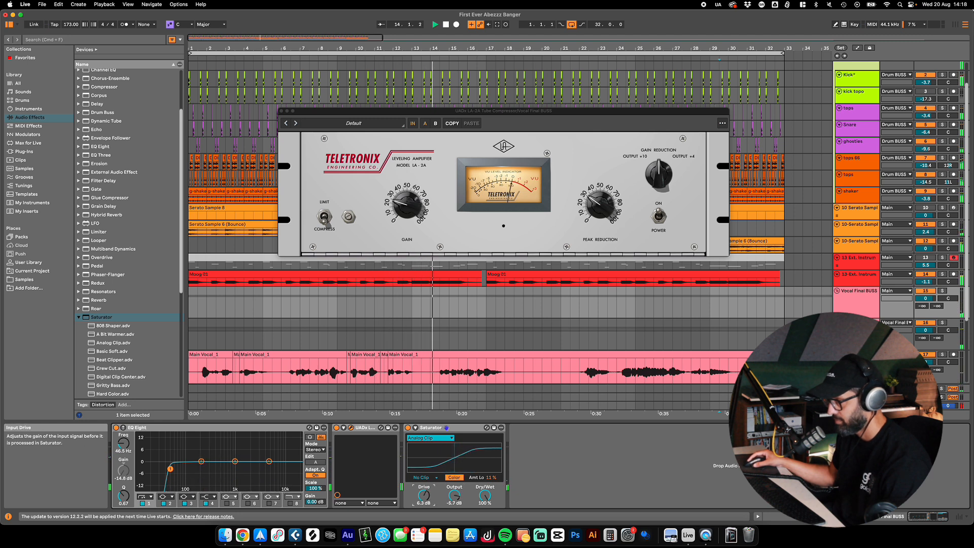
double_click(455, 496)
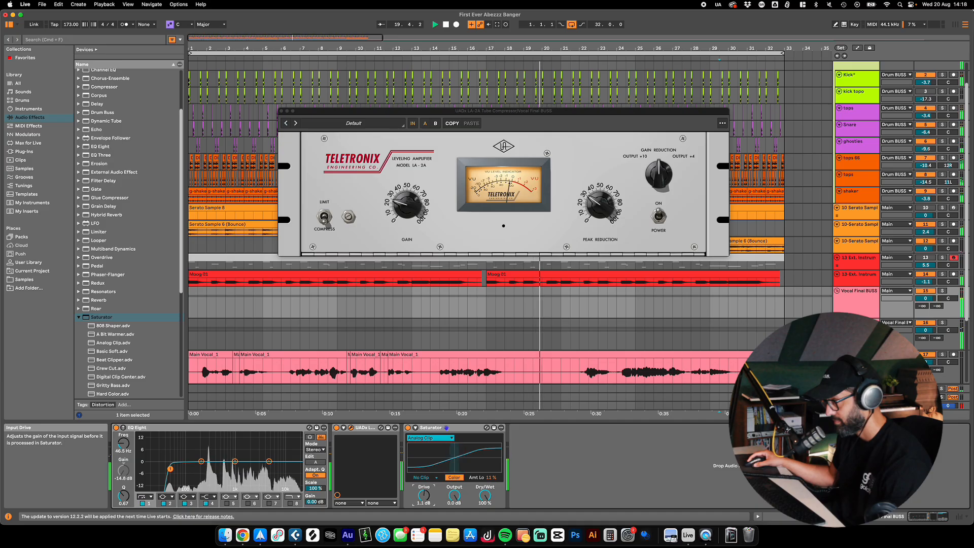
drag(491, 478, 491, 502)
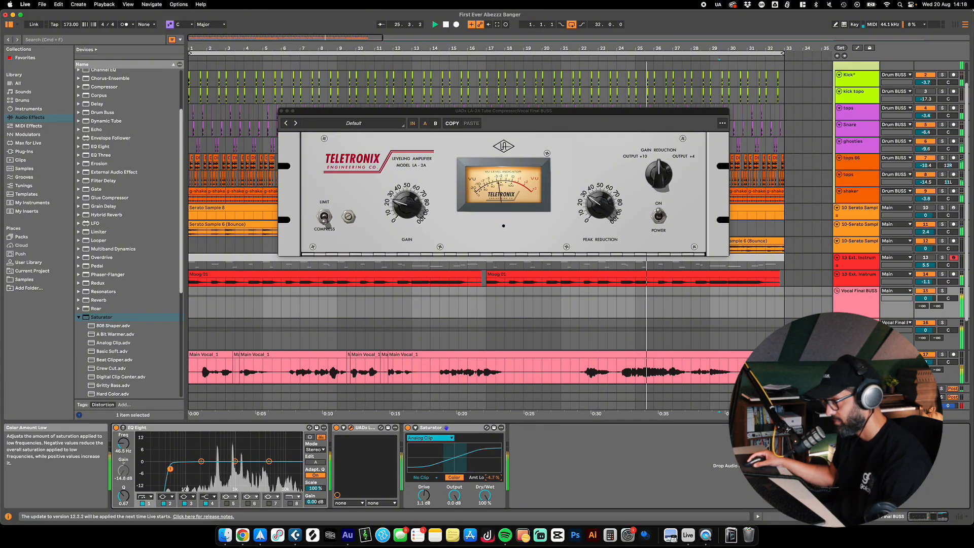
drag(424, 495, 424, 508)
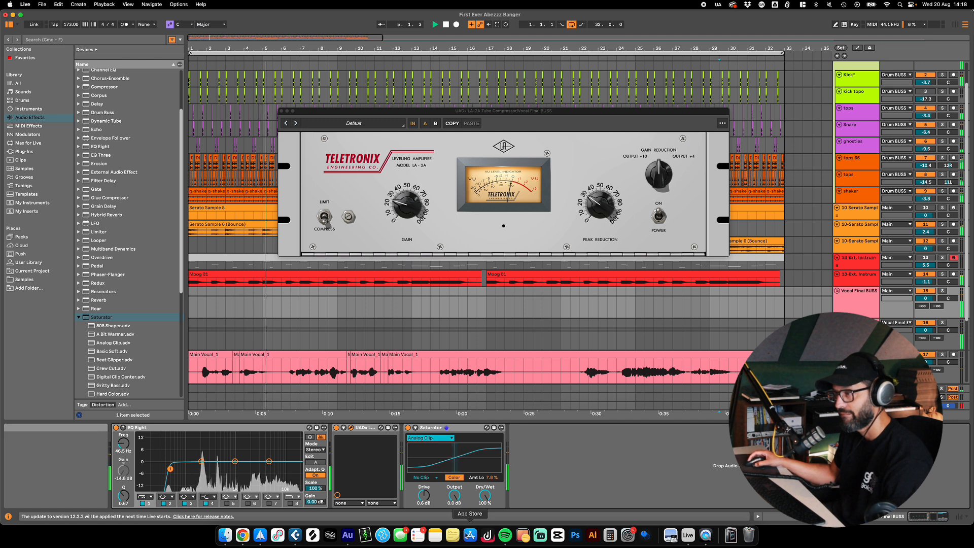
Step: Balance the Saturator during playback, setting its drive to about -2.9 dB and its dry/wet mix to 52%
drag(436, 497, 486, 499)
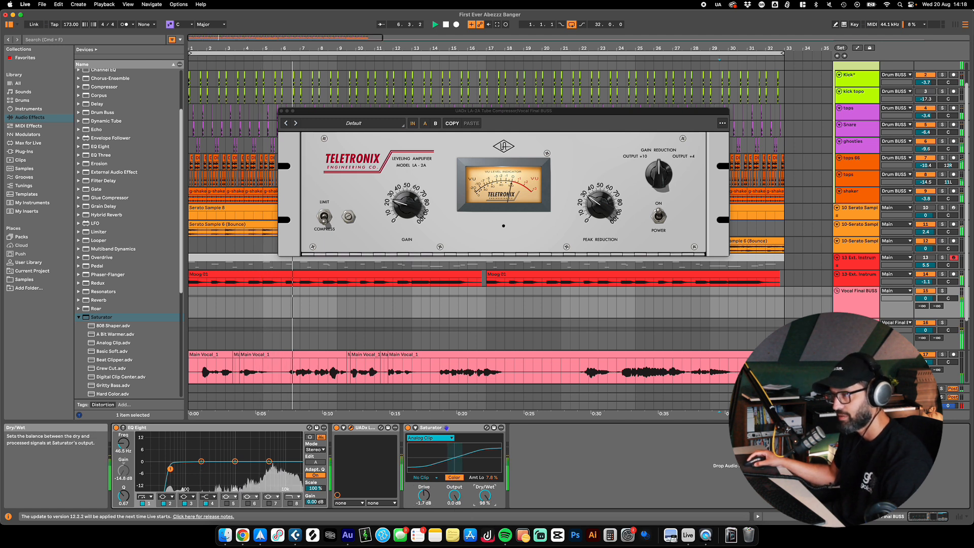
drag(423, 496, 424, 487)
drag(485, 496, 485, 506)
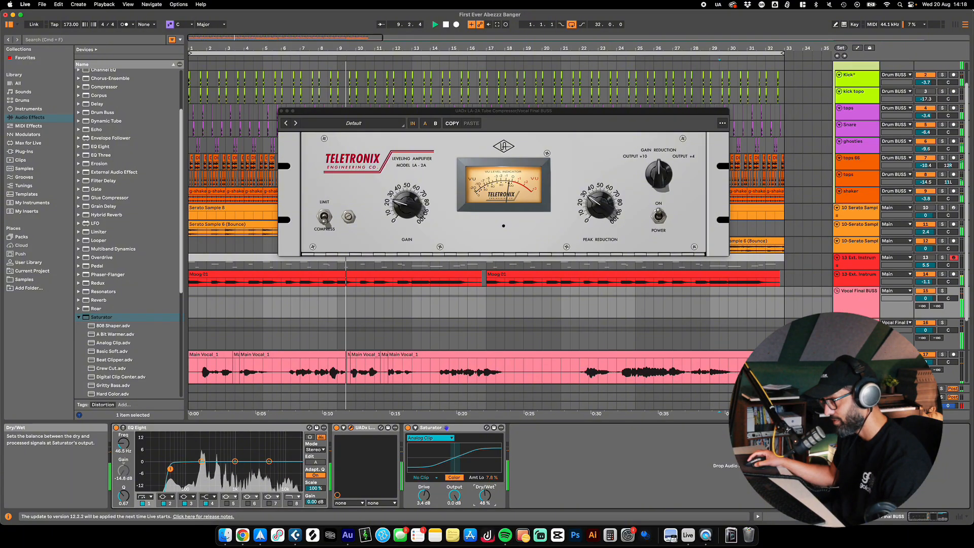
drag(424, 495, 424, 477)
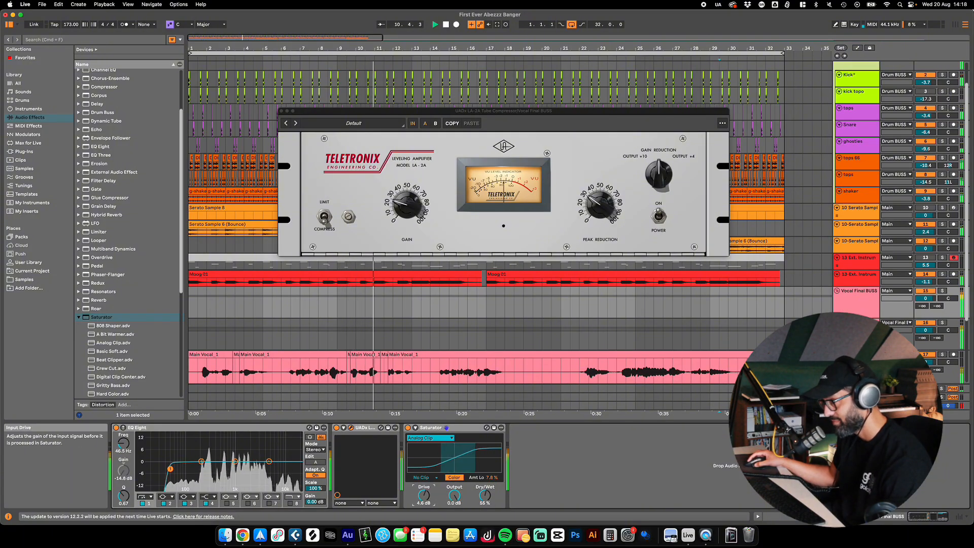
click(485, 492)
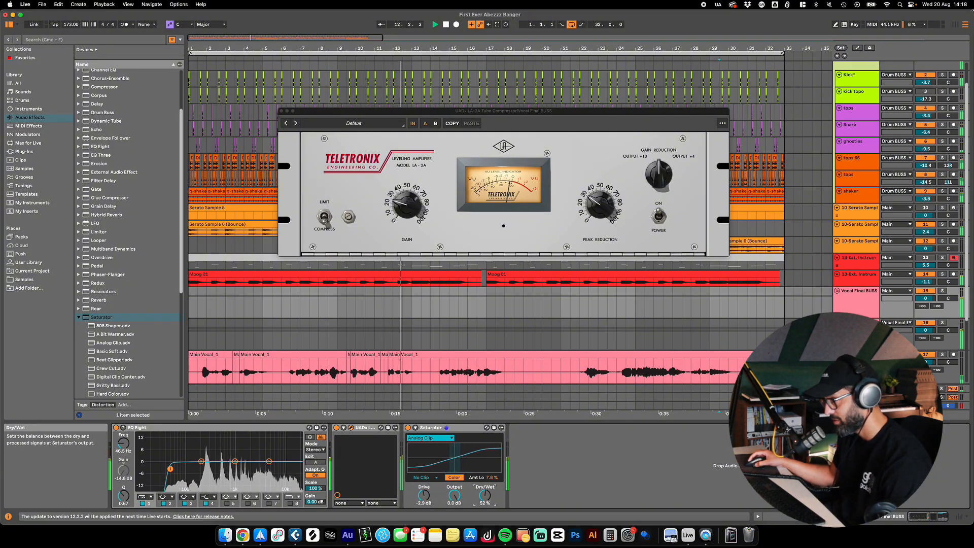
Step: Search the plug-in inserts for "kclip" and load KClip3 after the Saturator on Vocal Final BUSS
click(90, 40)
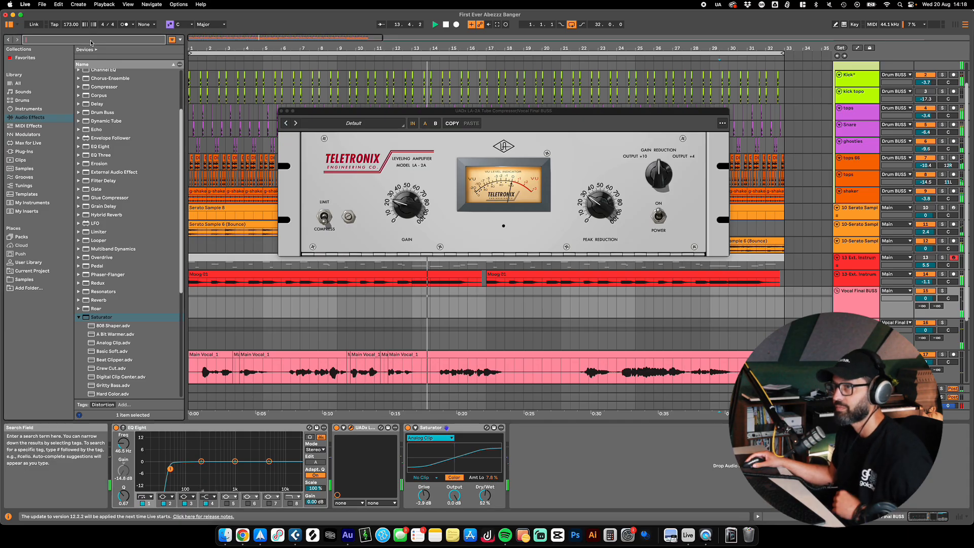
text(kcli)
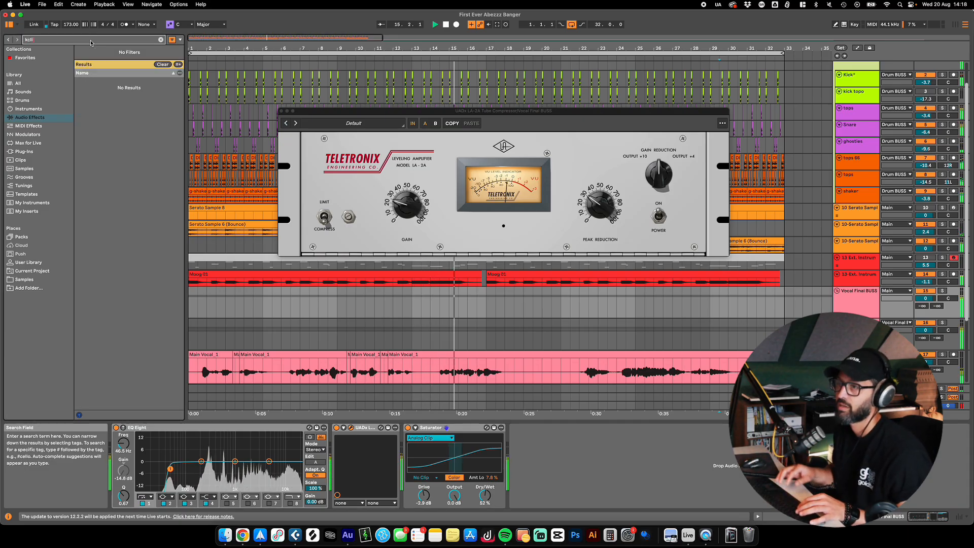
key(BackSpace)
key(BackSpace)
key(BackSpace)
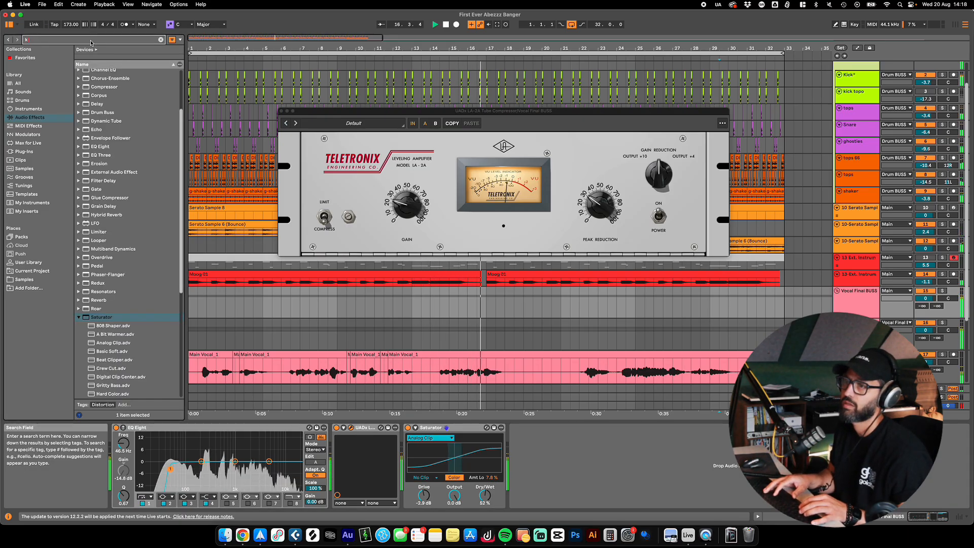
click(27, 211)
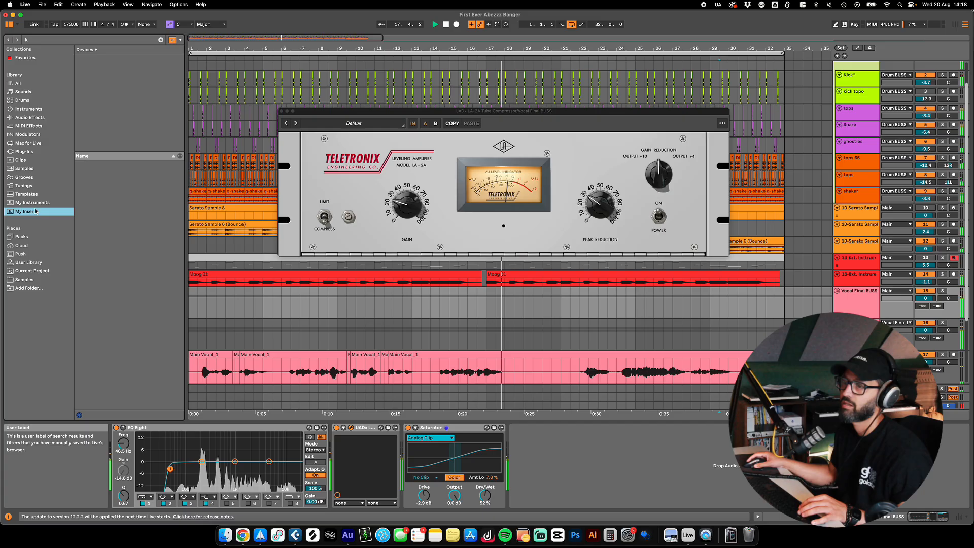
click(97, 41)
text(clip)
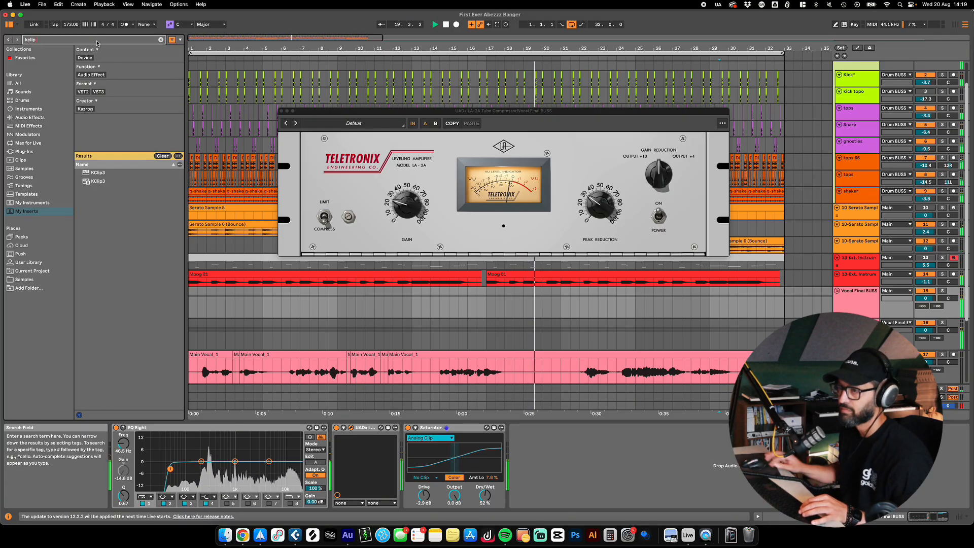
double_click(98, 181)
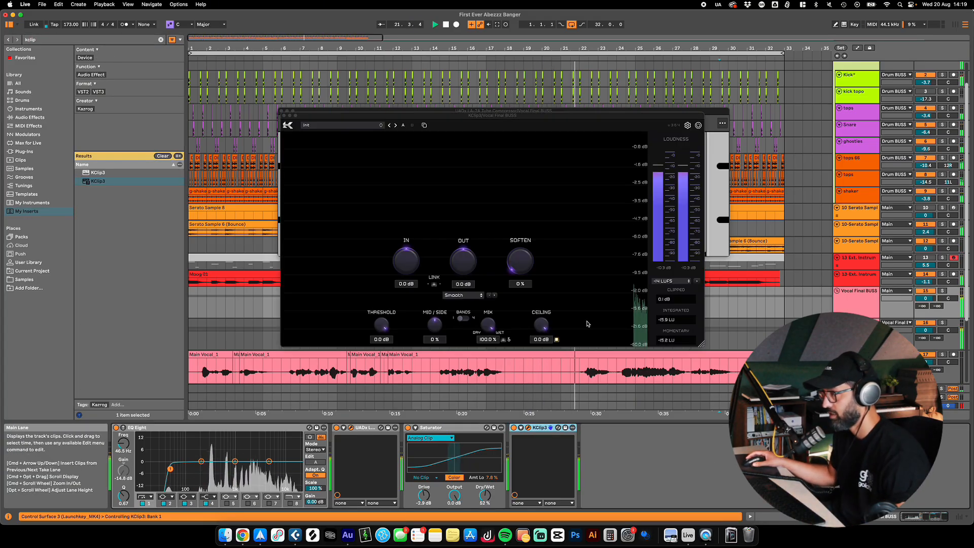
Step: Keep KClip3 in Smooth mode and set Soften to 100%, input to 5.3 dB and output to -3.8 dB during playback
click(463, 295)
click(468, 303)
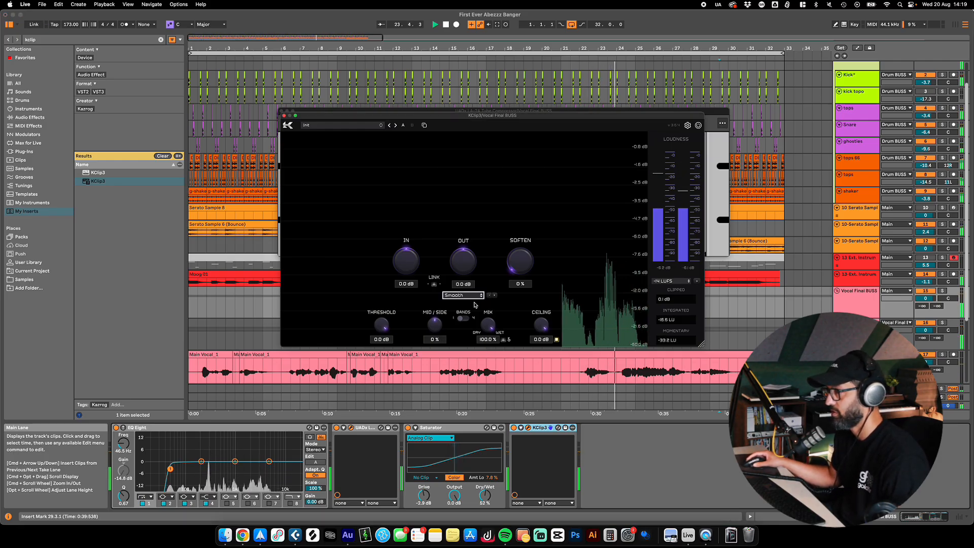
drag(519, 260, 522, 167)
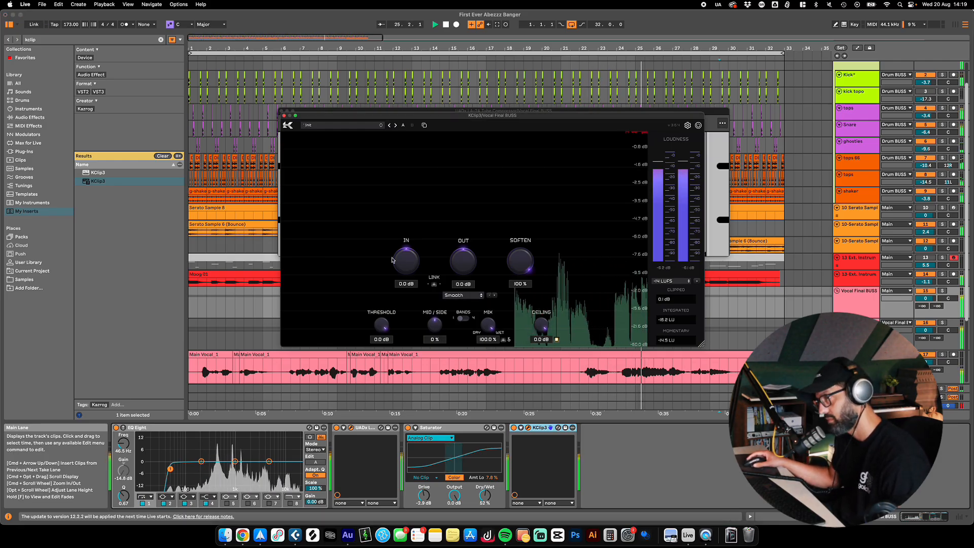
drag(407, 261, 406, 244)
drag(460, 261, 461, 277)
click(434, 284)
drag(402, 257, 452, 277)
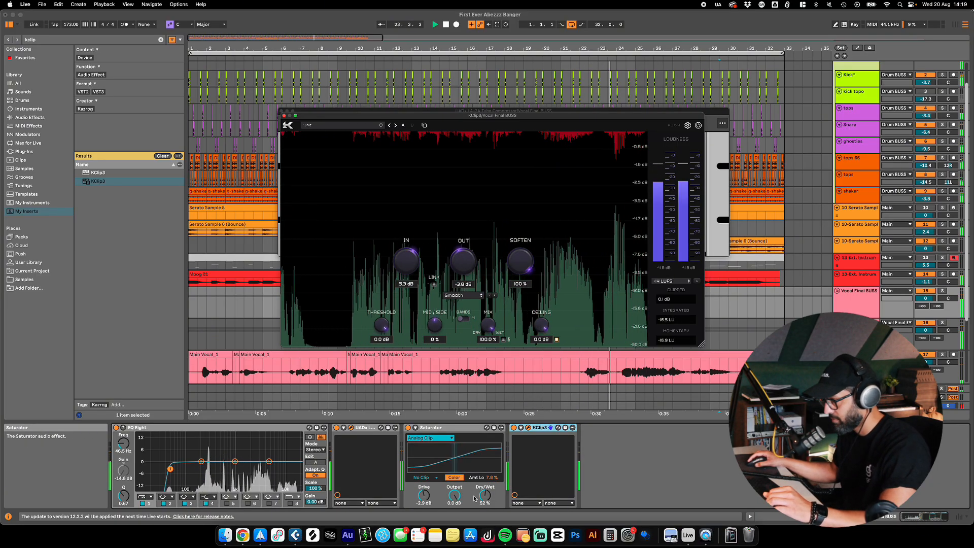
Step: Lower the Saturator's dry/wet mix to 27%, close the KClip3 and LA-2A windows, and select the Vocal Final BUSS track
drag(485, 496, 484, 502)
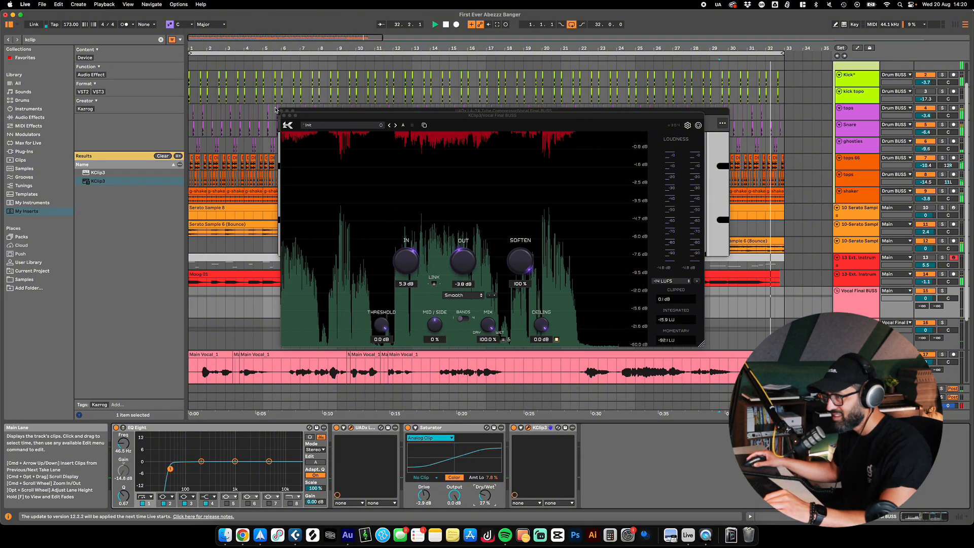
click(284, 115)
click(281, 110)
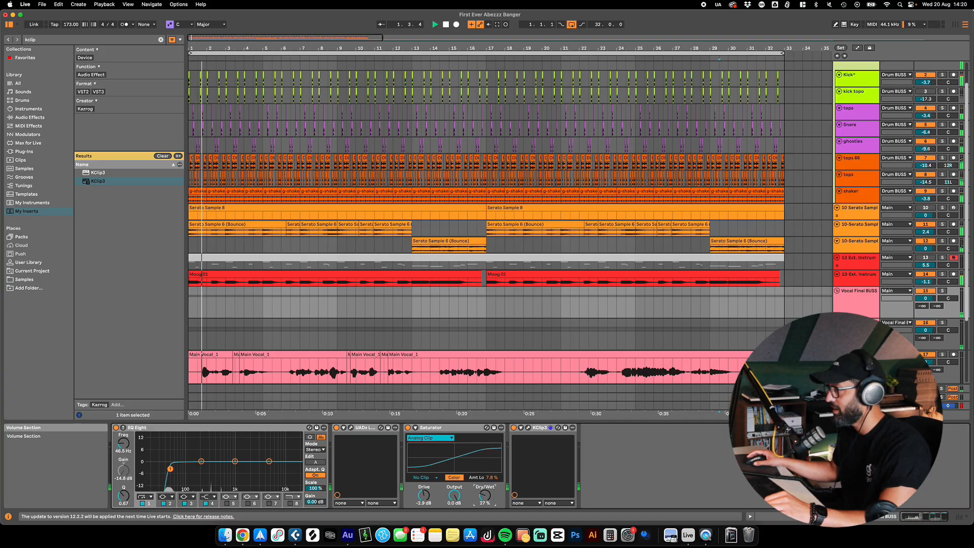
click(861, 310)
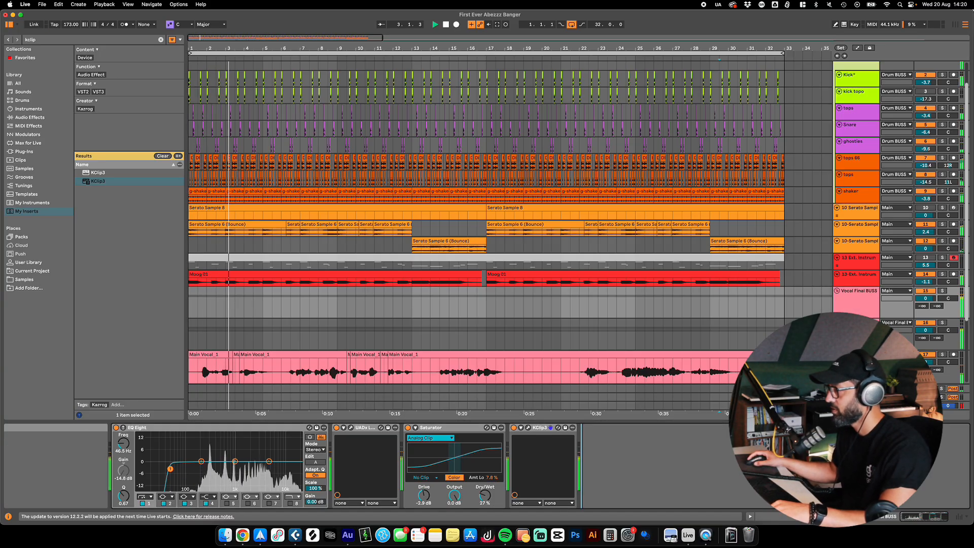
Step: Lower the Vocal Final BUSS track volume to -1.4 dB during playback
drag(925, 298, 926, 305)
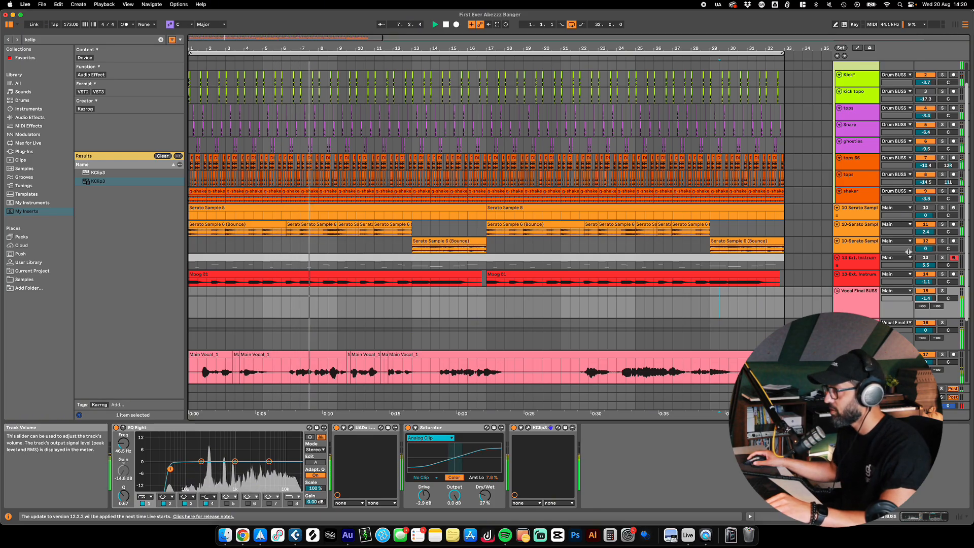
click(860, 225)
drag(307, 468, 279, 466)
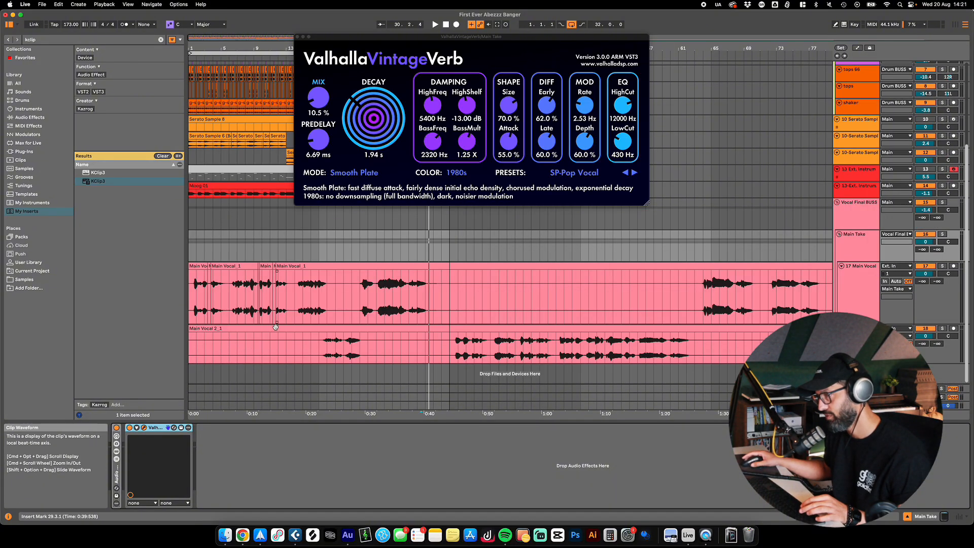
Step: Enlarge the Main Vocal track's height and bring its waveform around bars 18 to 26 into view
scroll(276, 327, up, 3)
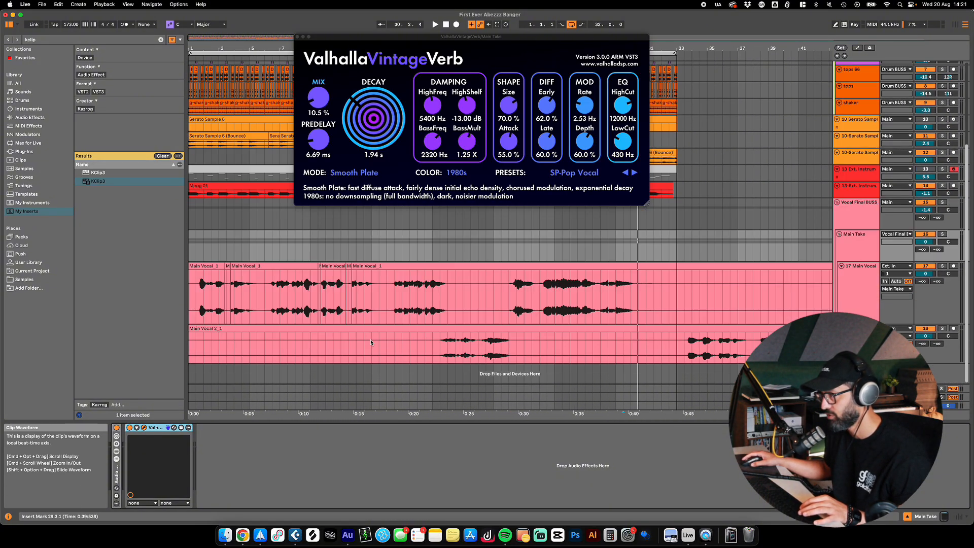
click(377, 298)
scroll(374, 298, up, 5)
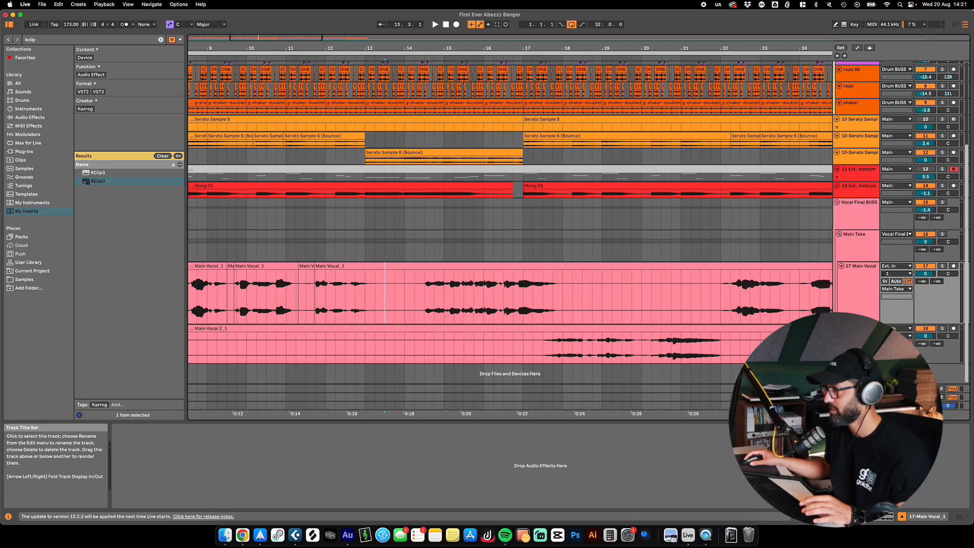
drag(858, 323, 857, 392)
scroll(569, 317, down, 4)
scroll(604, 264, right, 4)
scroll(617, 251, up, 3)
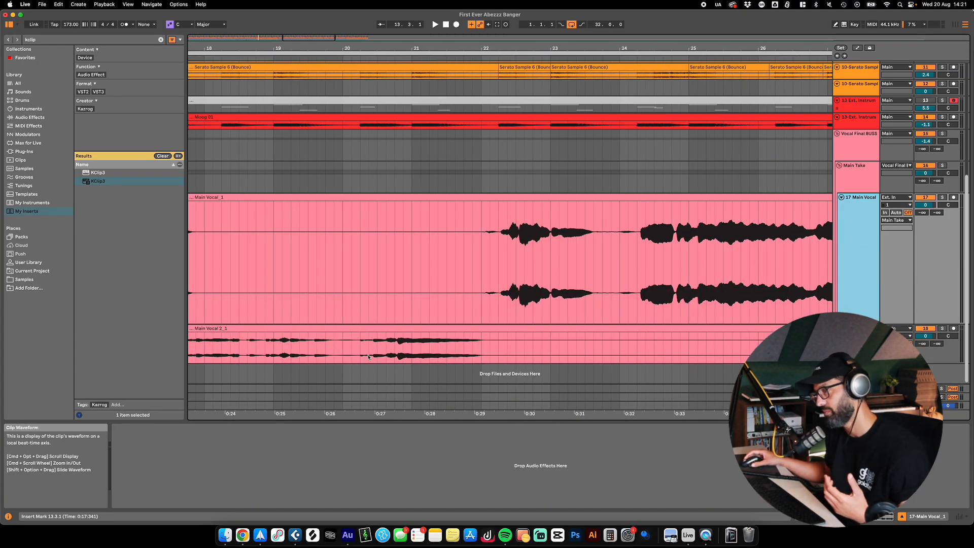
Step: Switch to the Cubase project and solo the Main Vocal_1 track, zoomed in on its phrases around bars 22 to 27
click(295, 535)
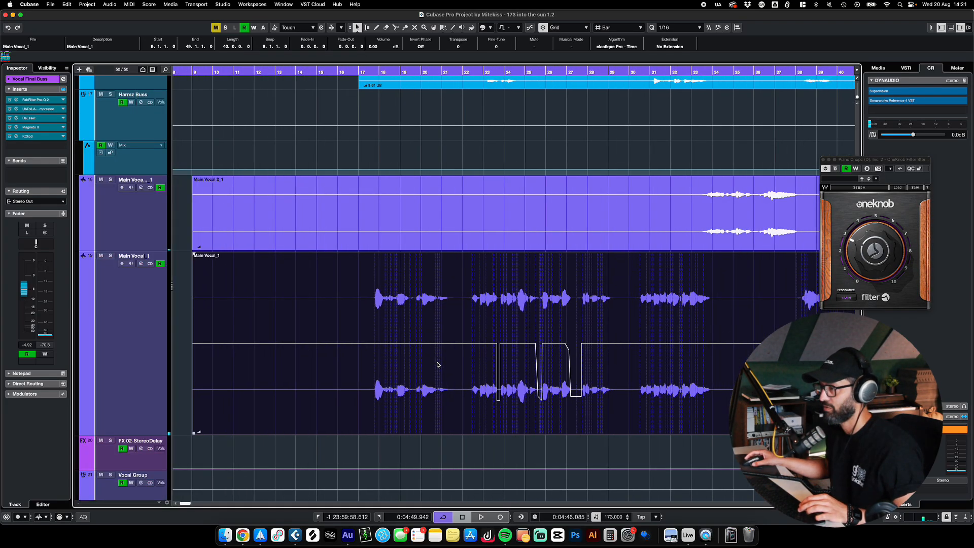
click(107, 283)
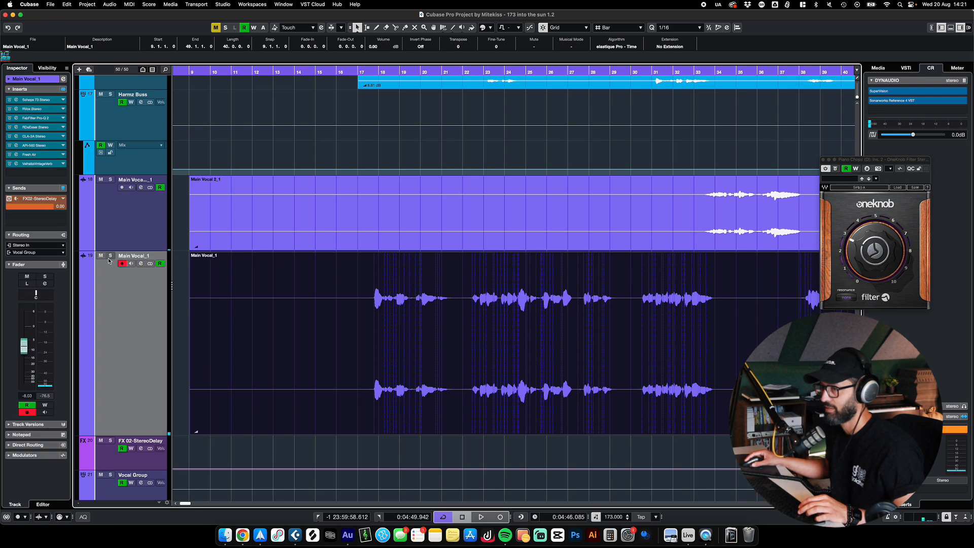
click(110, 256)
key(h)
key(h)
key(h)
click(481, 455)
Step: With the Draw tool, create a -4.64 dB volume envelope dip in the Main Vocal_1 clip's gap at bar 22, beat 4
right_click(430, 360)
click(480, 343)
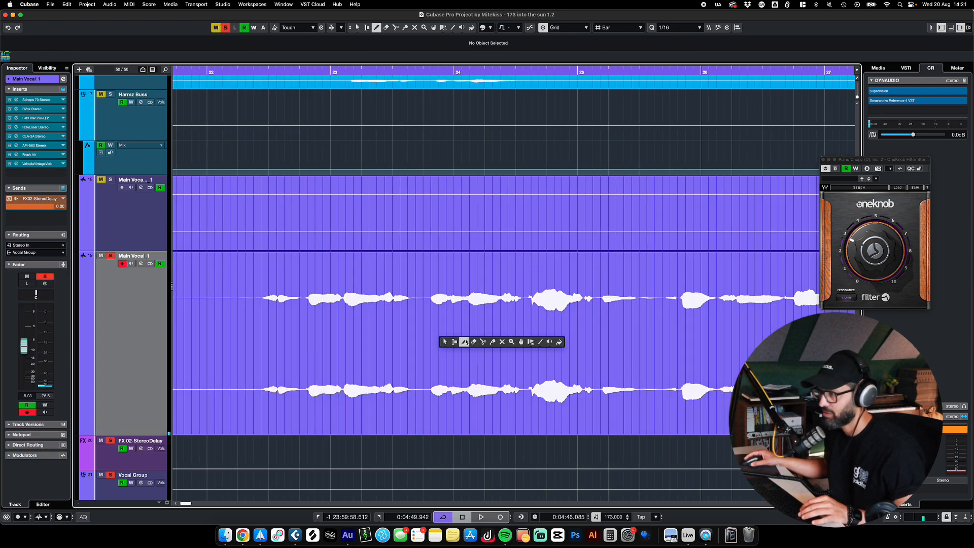
click(465, 342)
scroll(397, 338, up, 4)
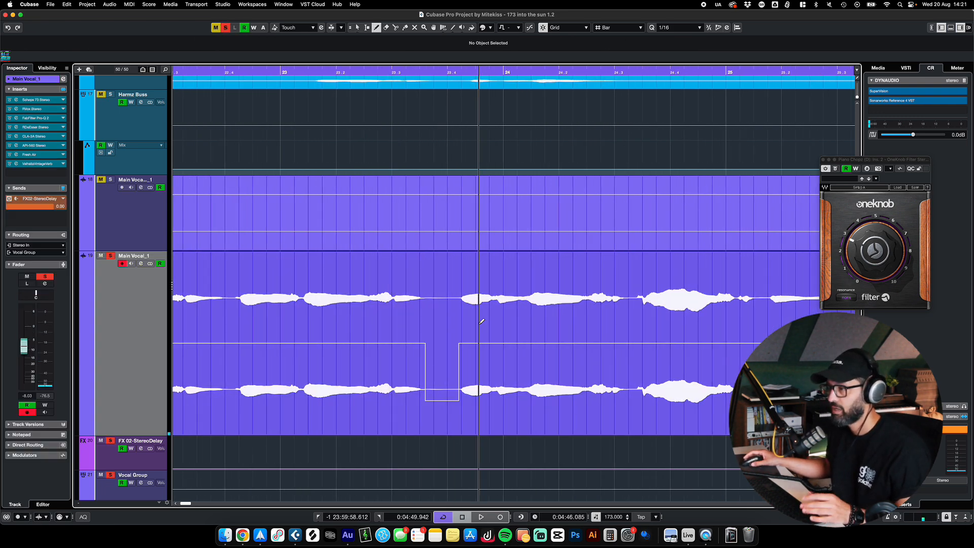
scroll(430, 347, left, 6)
scroll(505, 347, up, 1)
scroll(548, 343, up, 3)
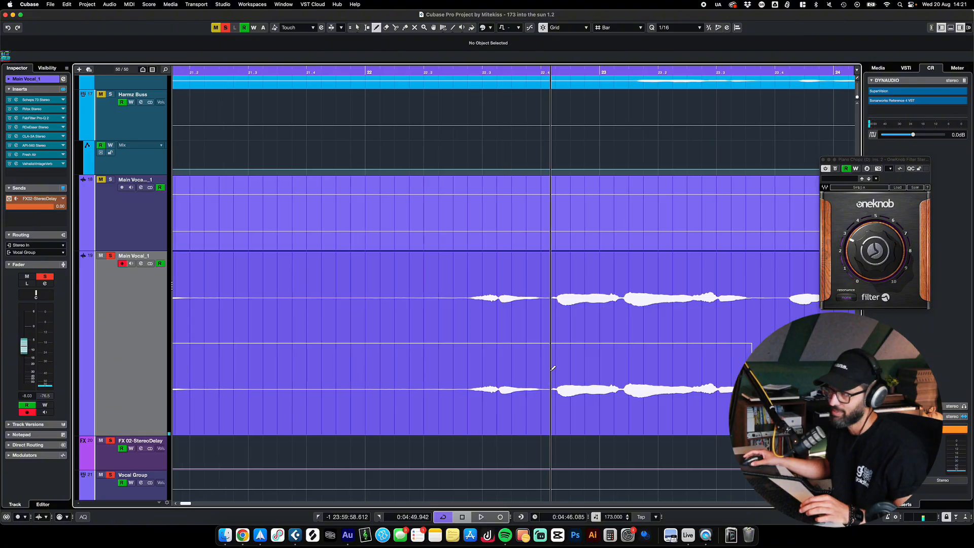
click(517, 342)
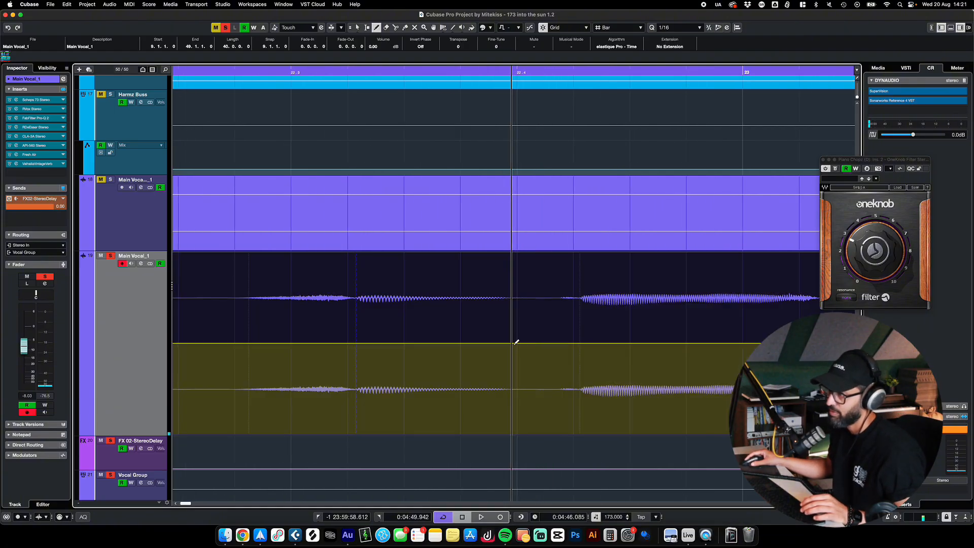
click(571, 343)
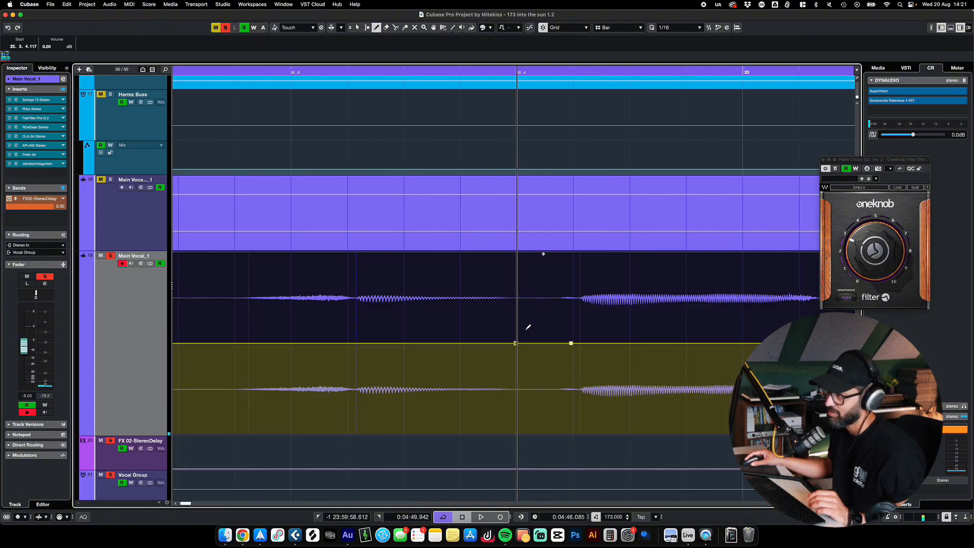
drag(544, 253, 550, 286)
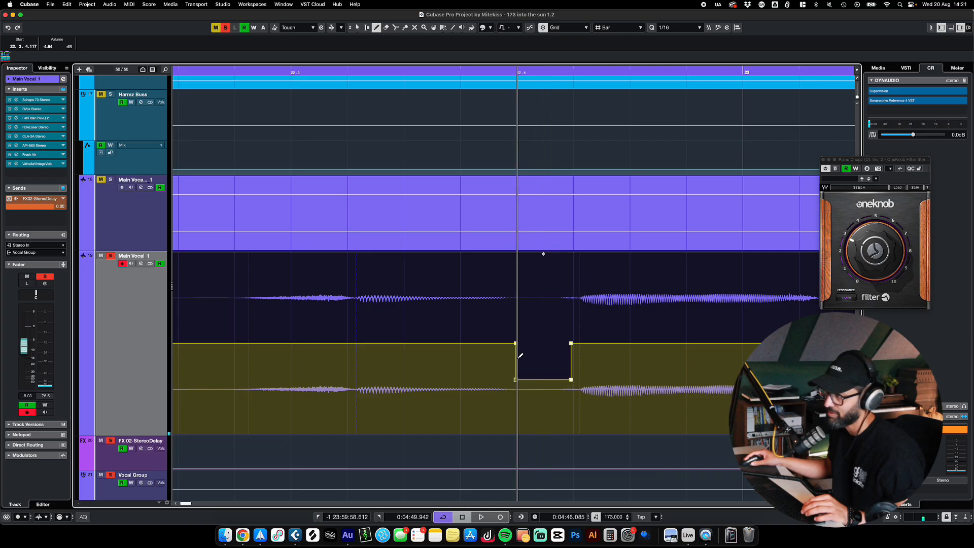
Step: Deepen the envelope dip at bar 22, beat 4 by pulling both of its lower points further down
mouse_move(516, 380)
mouse_down()
mouse_move(521, 424)
mouse_move(516, 396)
mouse_up()
drag(571, 380, 571, 388)
click(707, 344)
drag(584, 357, 638, 365)
click(674, 354)
Step: Add envelope points around the loud note before bar 25 on Main Vocal_1 and lower the volume there to -1.90 dB
scroll(685, 393, down, 5)
scroll(688, 392, right, 10)
click(391, 343)
click(459, 343)
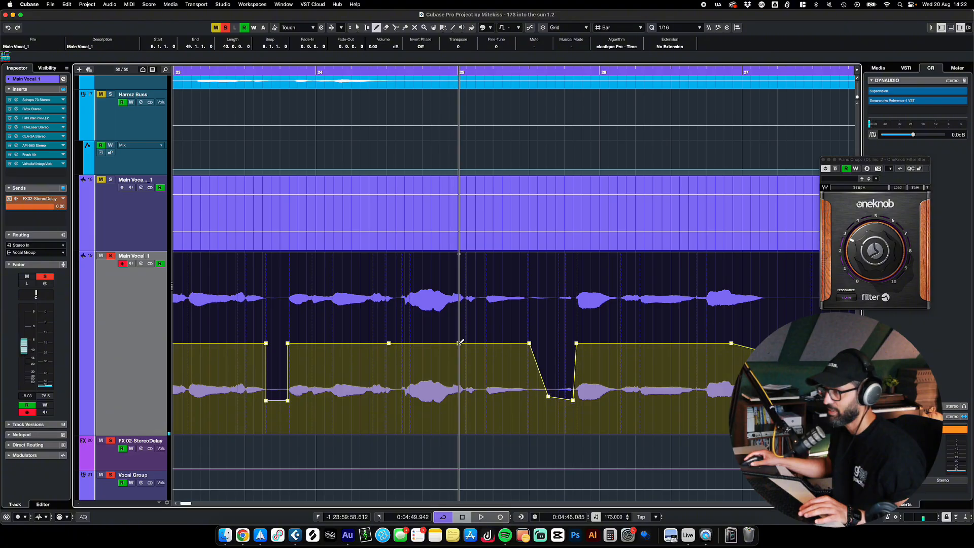
drag(459, 343, 424, 360)
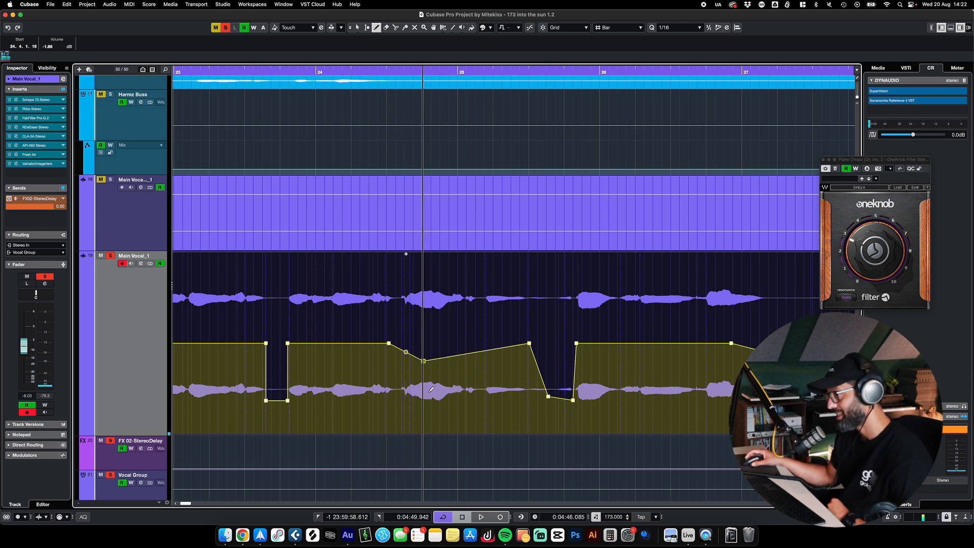
Step: With the selection tool, add Vocal Group volume automation points between bars 22 and 25 and pull one near bar 24 down to -54.4
right_click(291, 273)
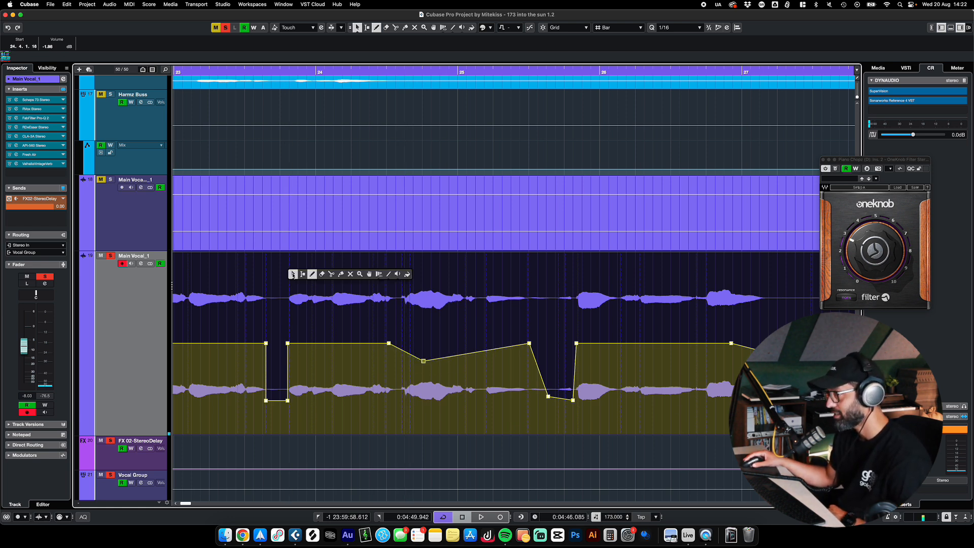
click(294, 275)
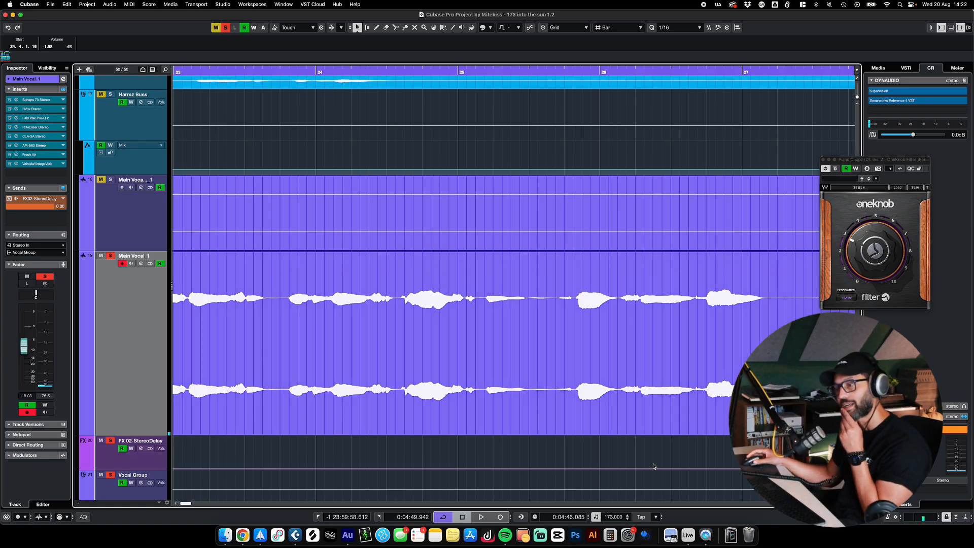
scroll(507, 431, down, 5)
scroll(365, 398, down, 3)
scroll(236, 406, left, 1)
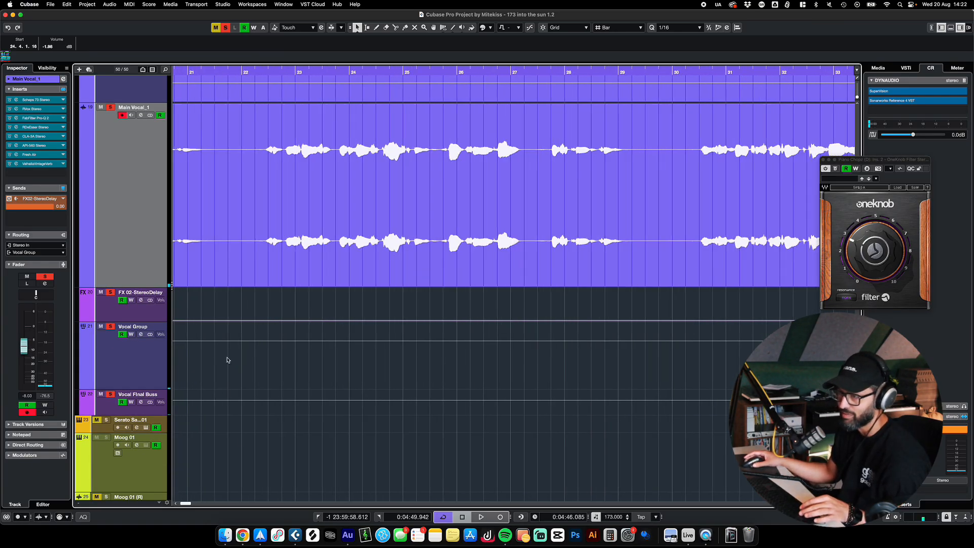
click(250, 340)
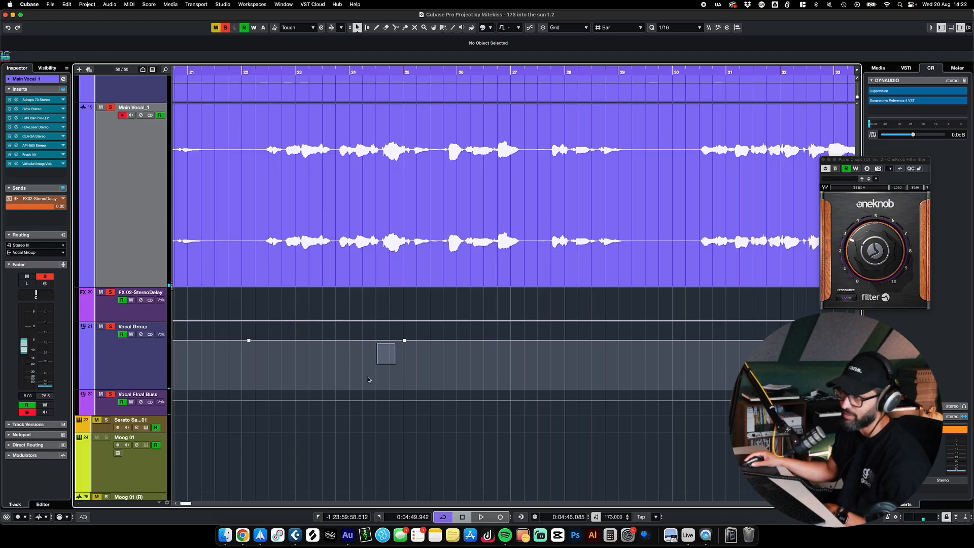
drag(365, 340, 364, 385)
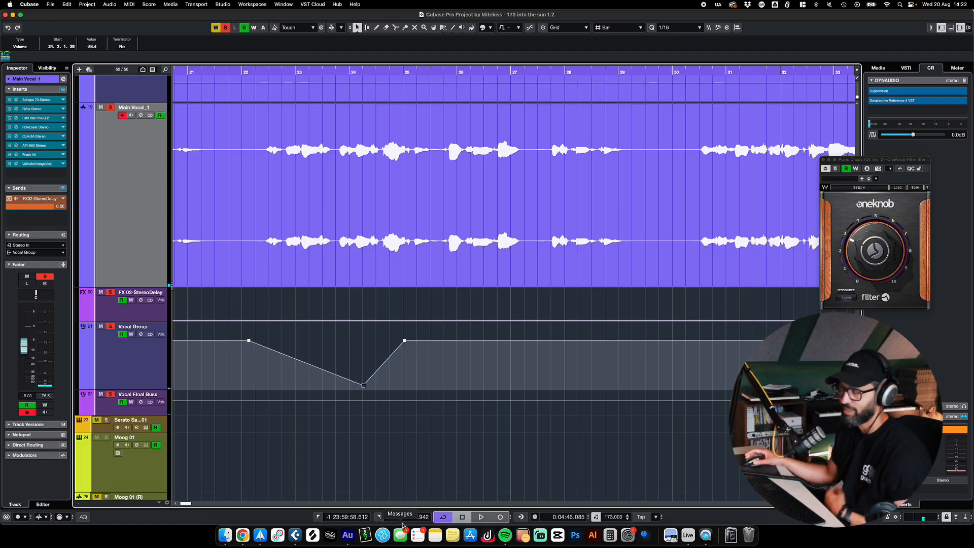
Step: Undo the Vocal Group volume automation edits
key(super+z)
key(super+z)
key(super+z)
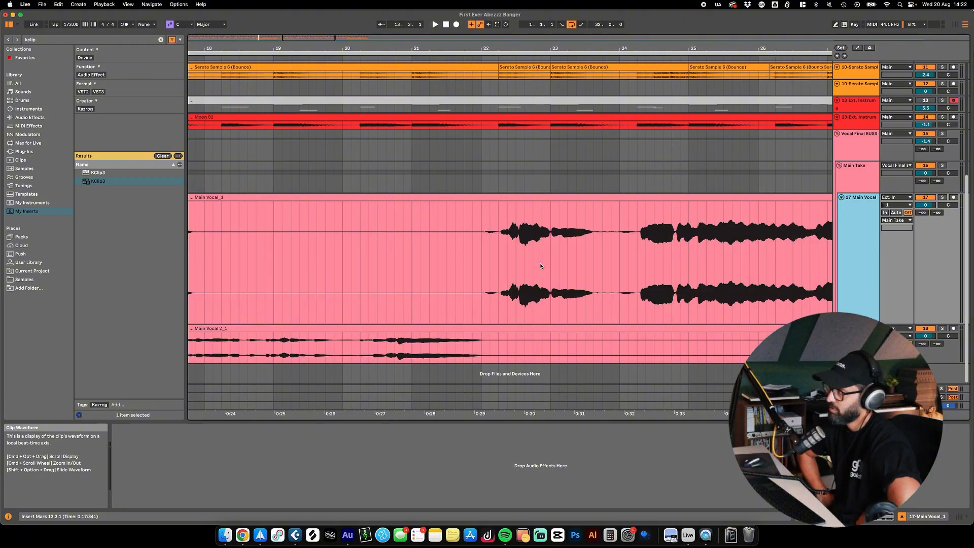
Step: Switch back to Ableton Live and open the CPU meter options
click(913, 25)
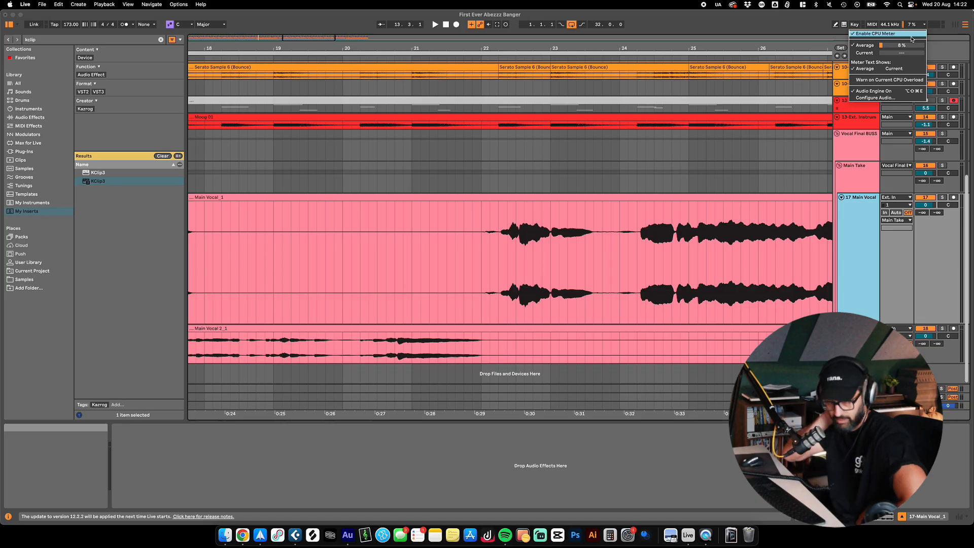